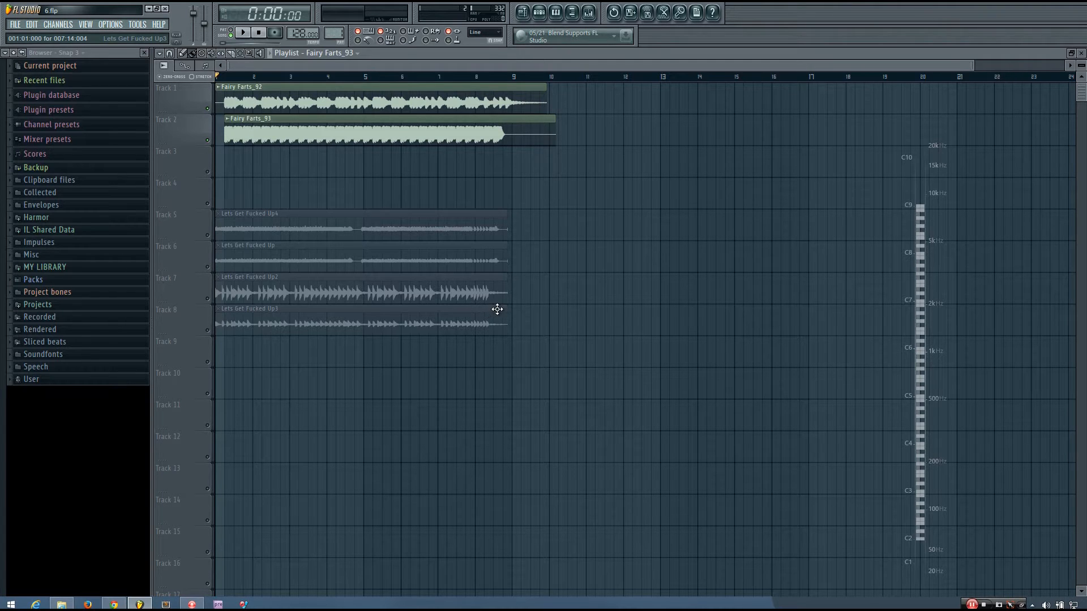
Show the mixer and the channel rack, and play a few test notes on the Default #2 channel.
left_click(589, 12)
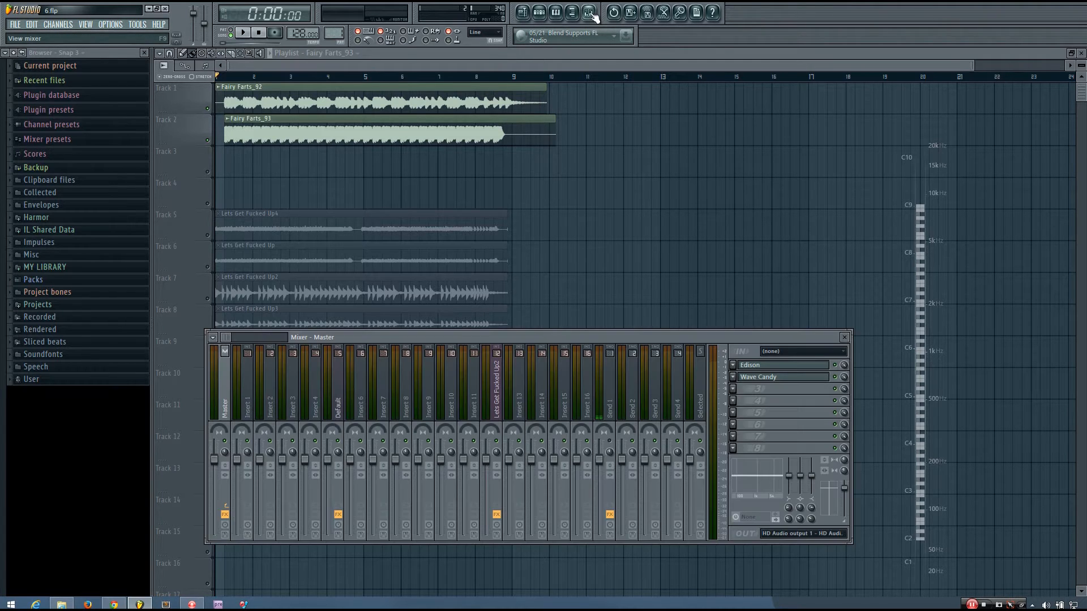
key("F6")
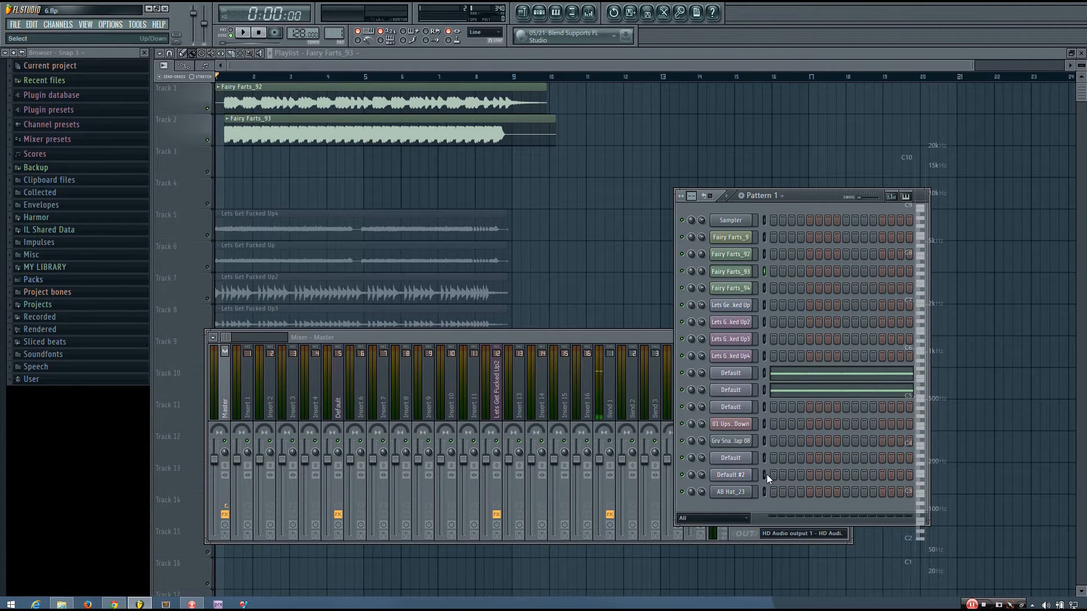
key("x")
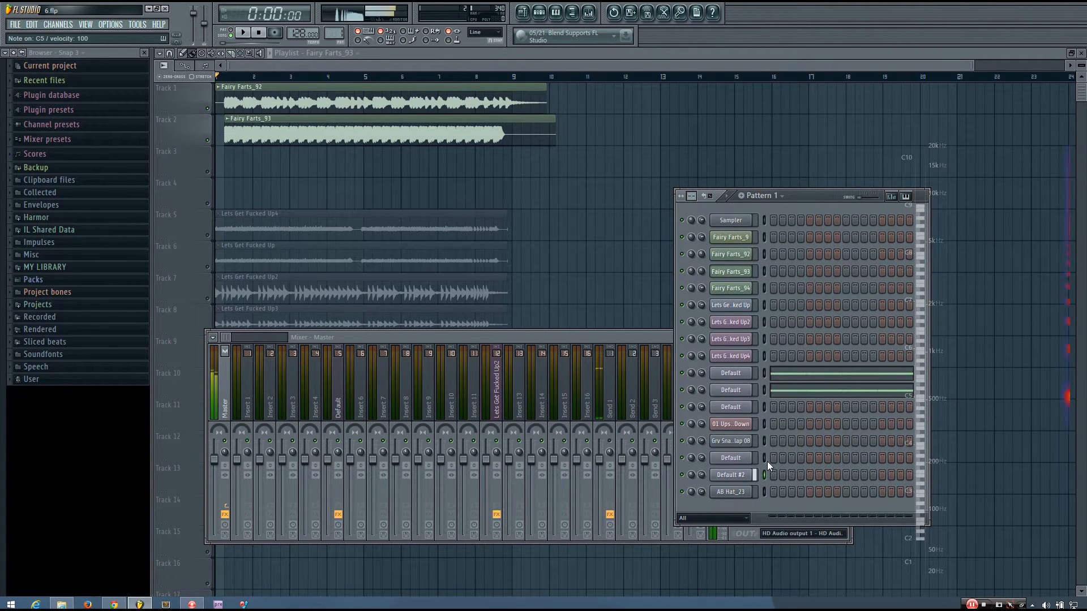
key("v")
key("n")
key("m")
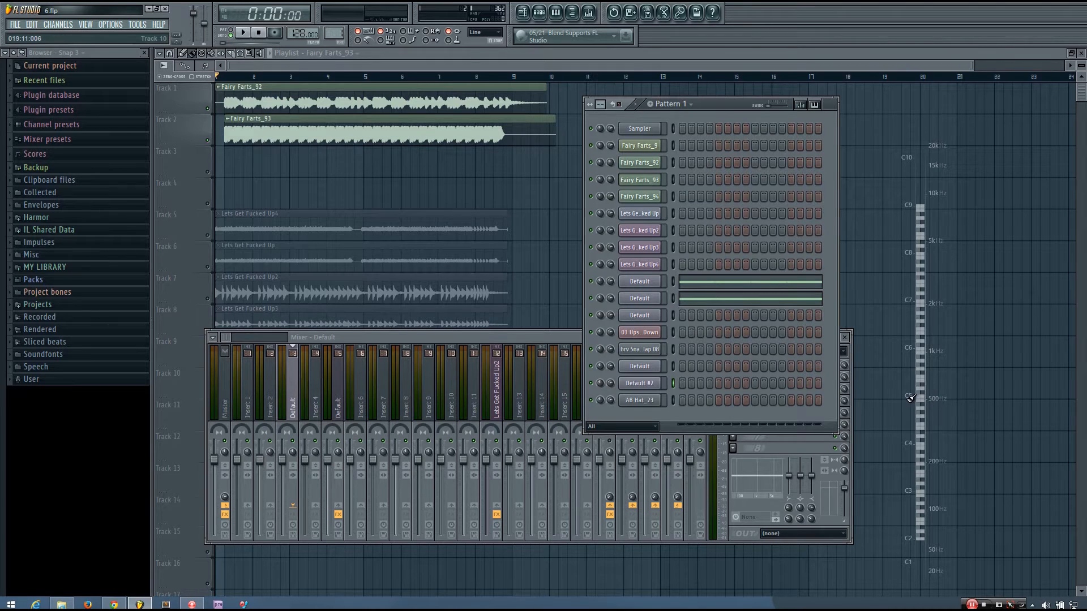
Play notes from low to high and examine where their frequencies fall in the spectrum display.
key("x")
key("v")
key("n")
key("j")
key("6")
key("6")
key("q")
key("q")
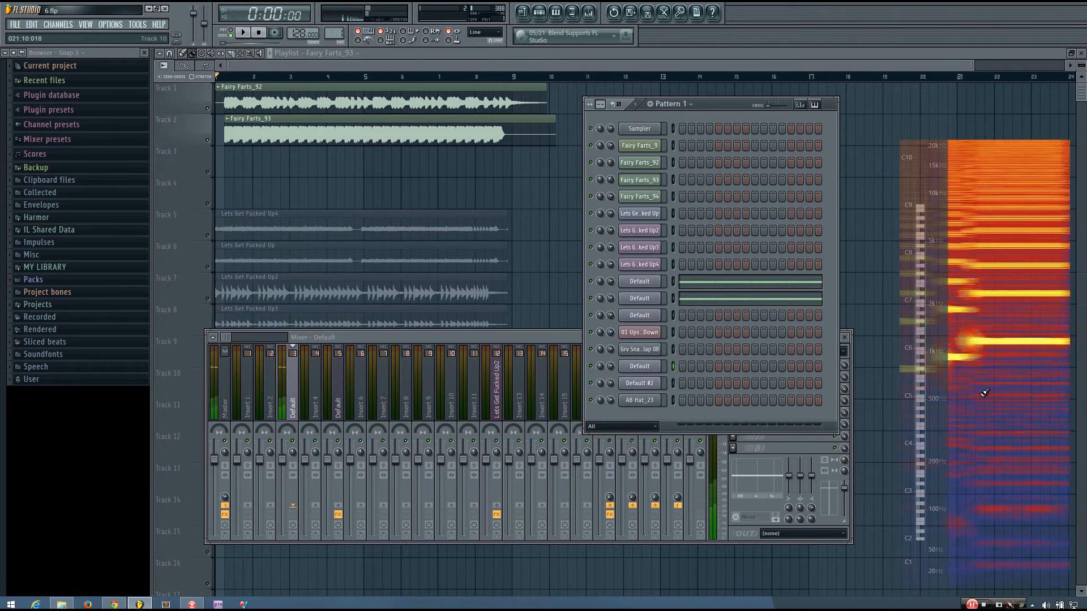
Move the channel rack higher above the mixer and make Default #2 the active channel.
left_click(298, 386)
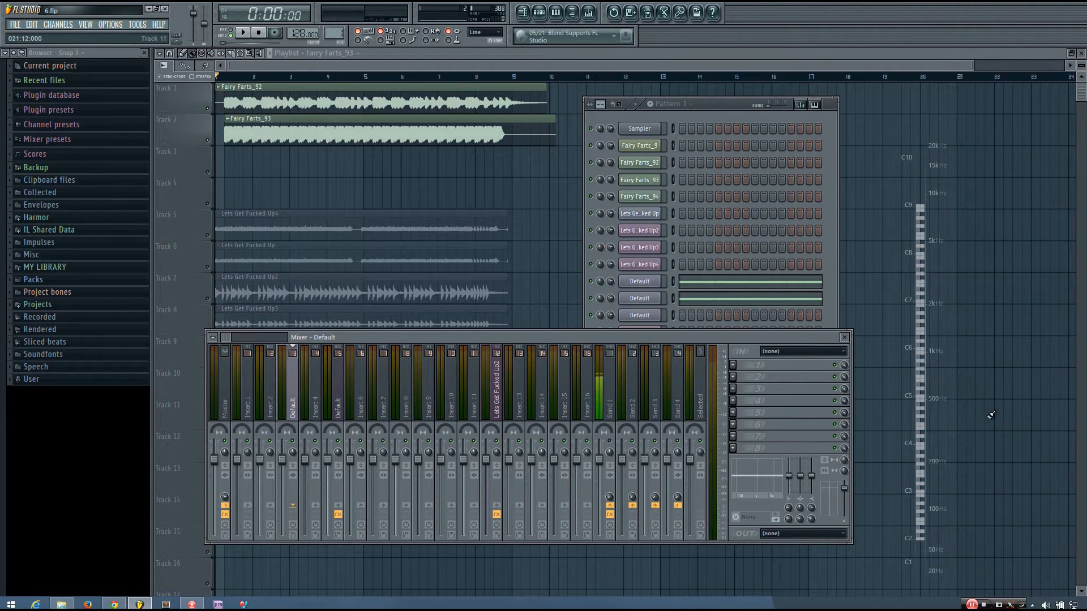
left_click_drag(714, 105, 658, 69)
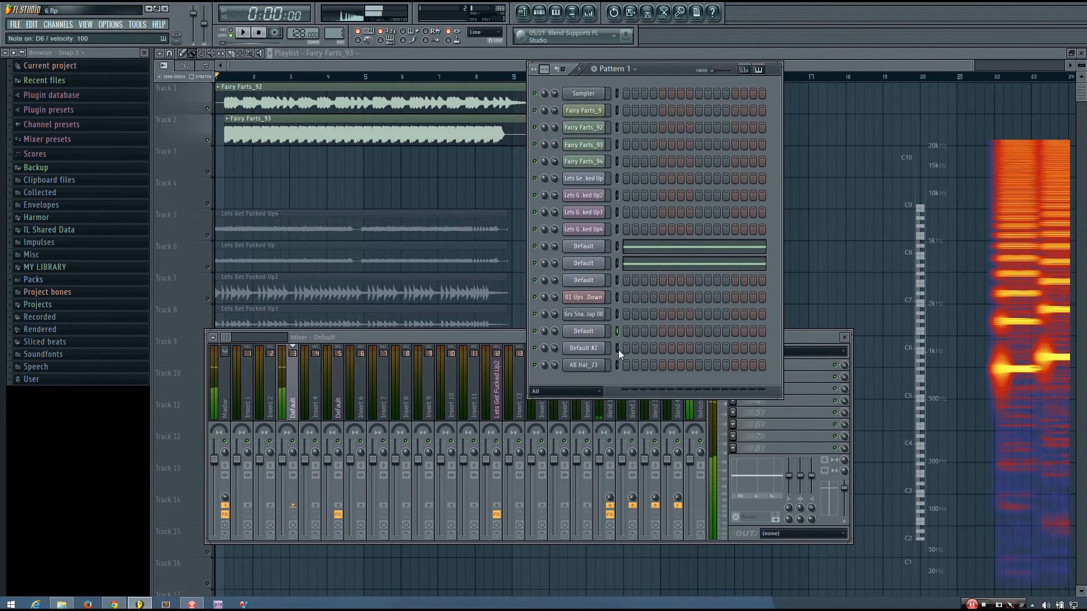
left_click(617, 349)
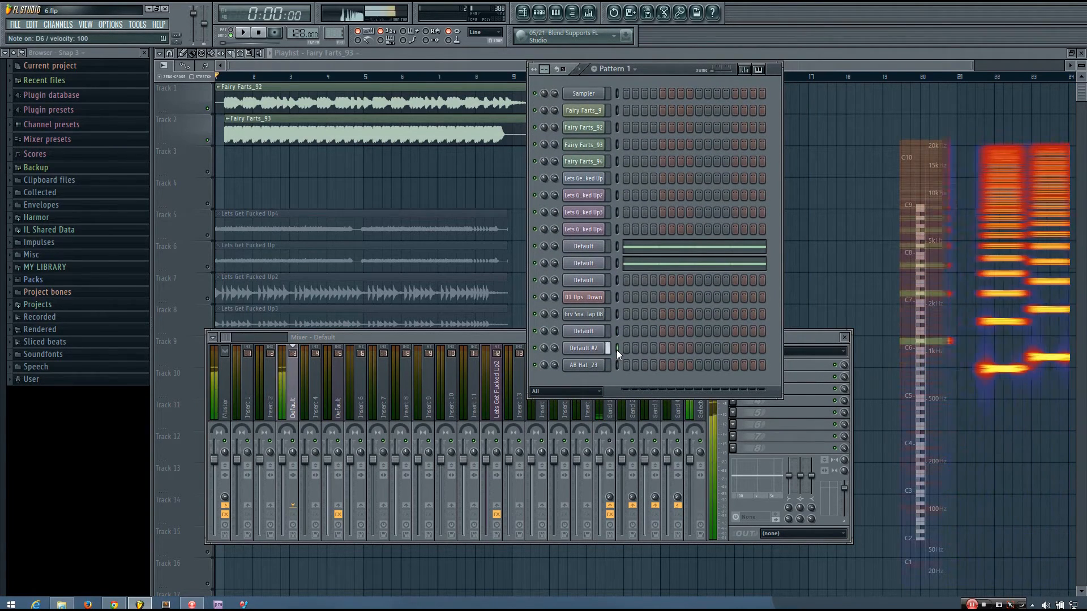
Load Fruity Parametric EQ 2 in the first effect slot of the Default mixer track and choose a low-pass curve preset.
left_click(295, 392)
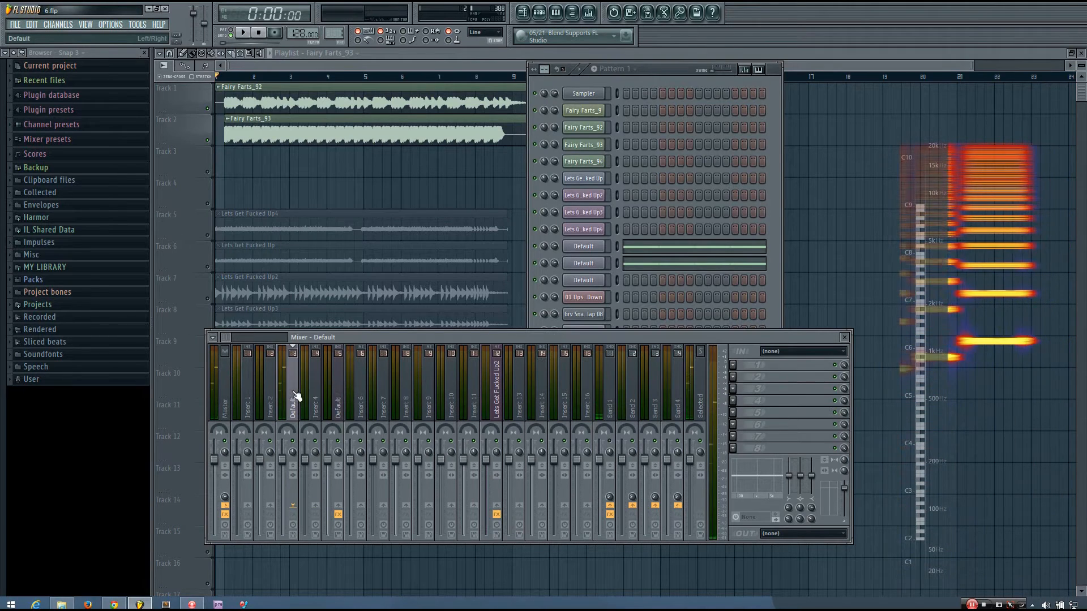
left_click(736, 366)
left_click(883, 531)
scroll(498, 156, "down", 7)
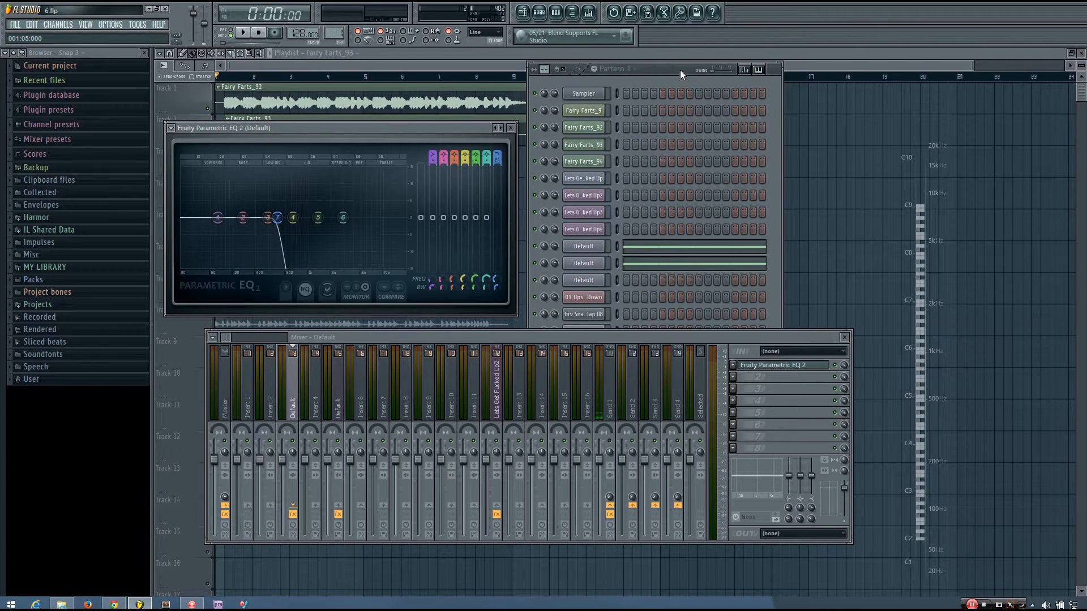
Audition the low-pass curve with test notes and raise the equalizer's main level.
left_click(681, 70)
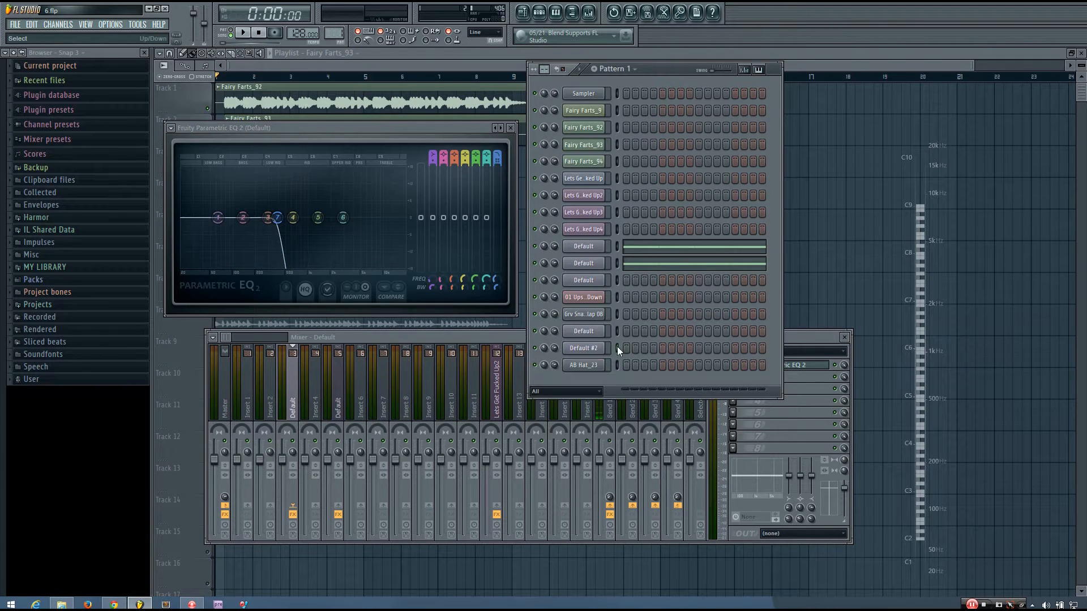
key("v")
key("b")
key("h")
key("j")
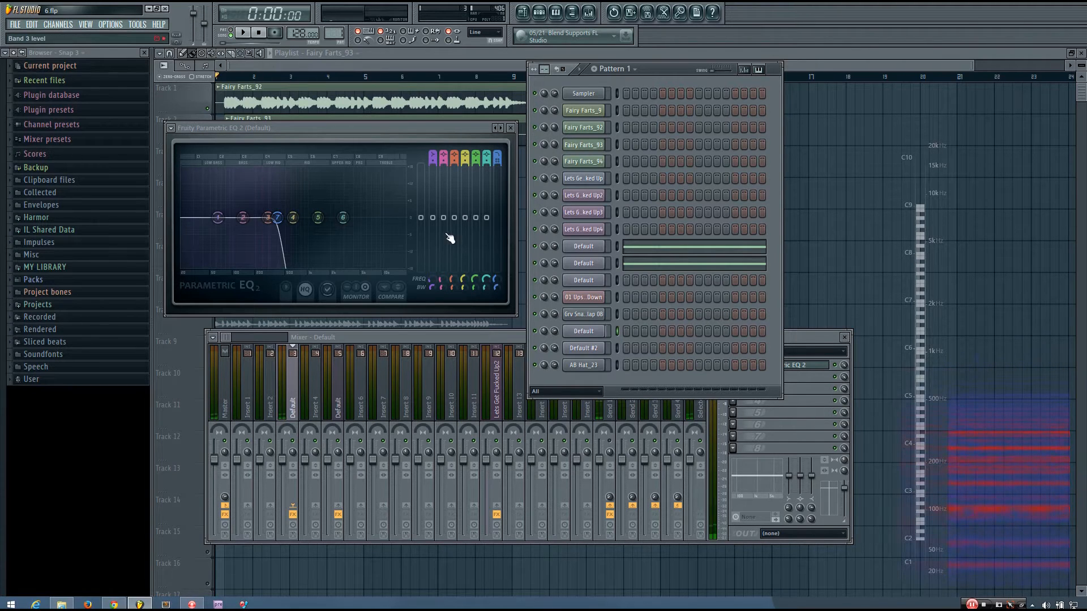
left_click_drag(424, 223, 424, 197)
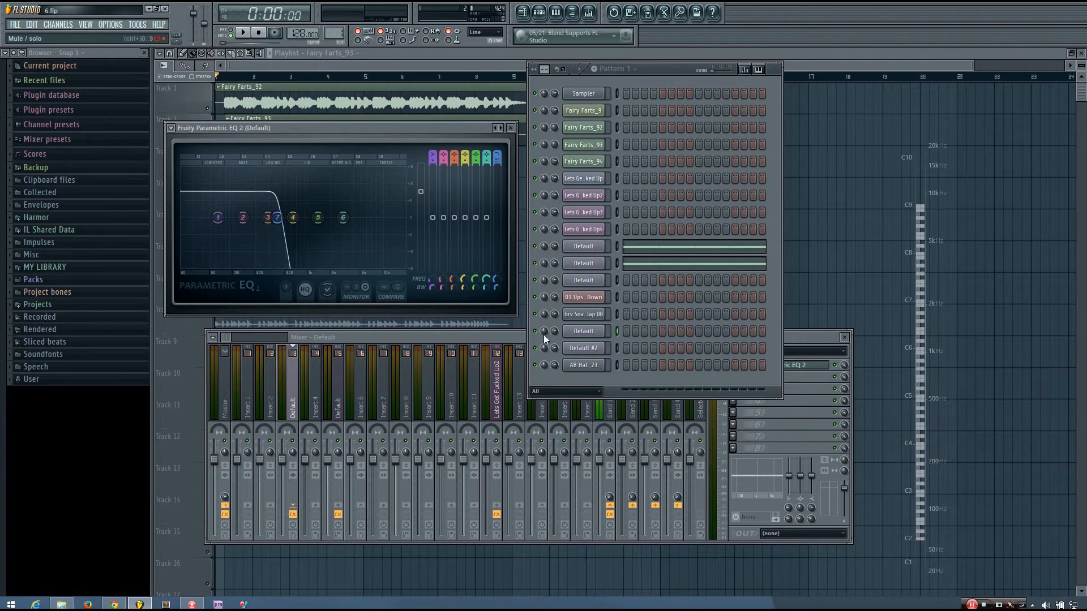
left_click(616, 348)
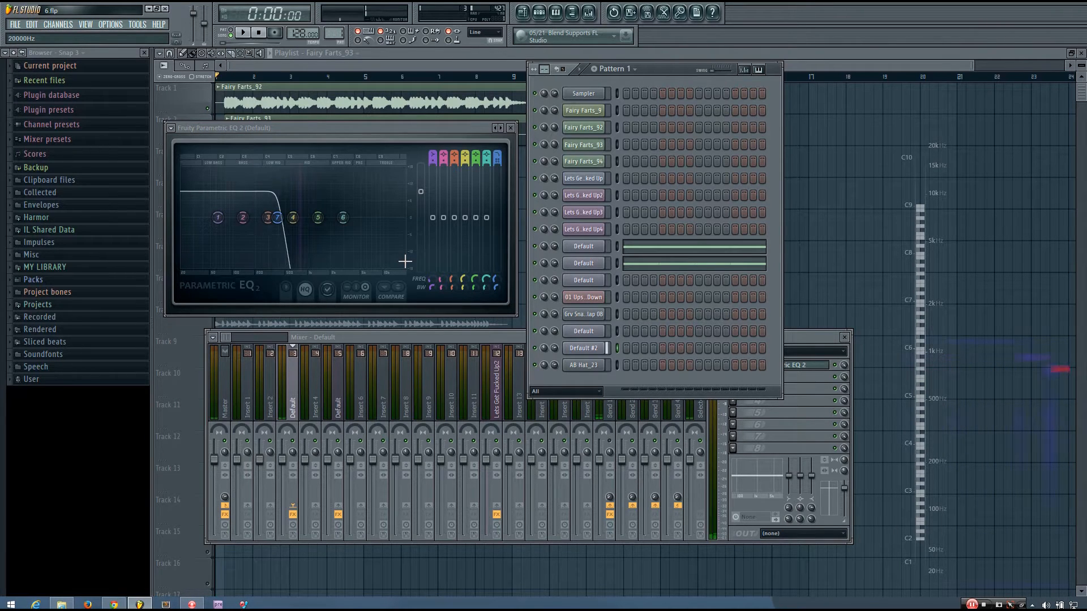
Switch the equalizer to its flat preset and make the Default channel above Default #2 active.
left_click(500, 128)
left_click(616, 332)
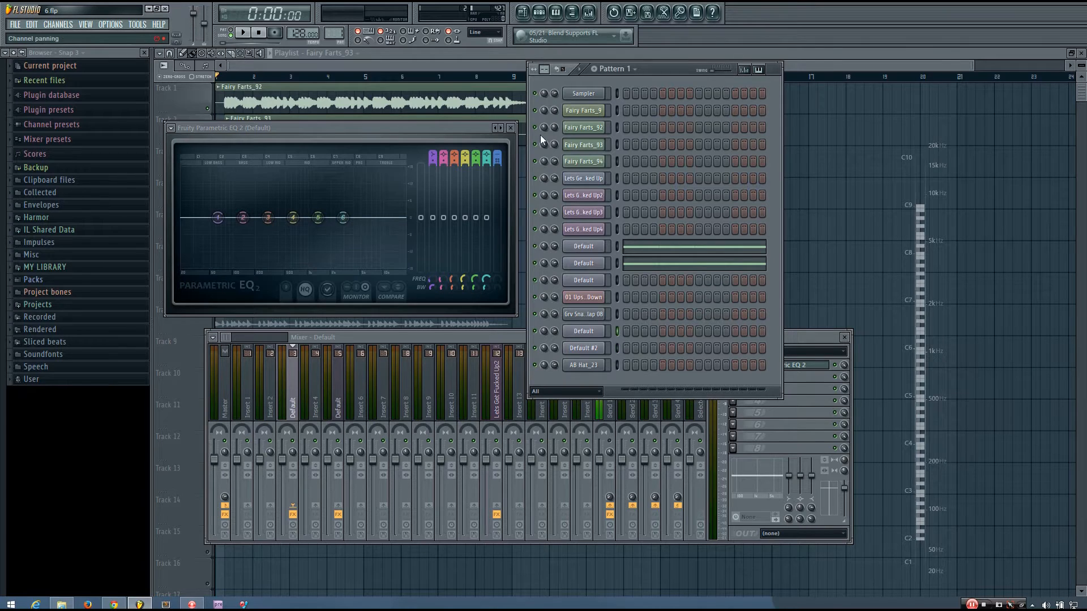
left_click_drag(439, 128, 440, 134)
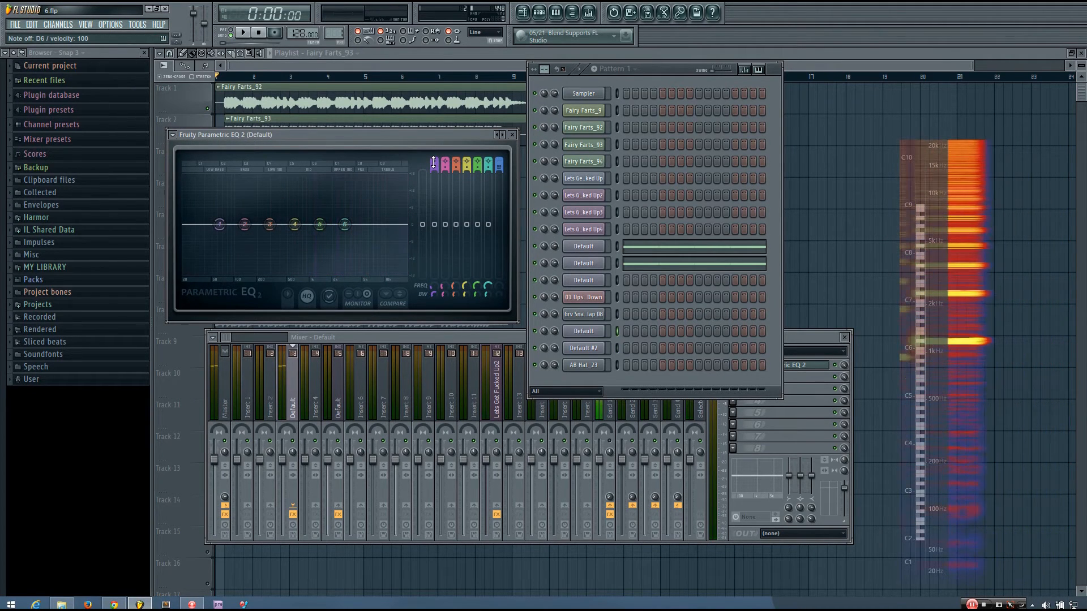
Turn equalizer band 1 into a high-pass filter and raise its cutoff to around band 4.
left_click_drag(434, 162, 433, 178)
right_click(432, 294)
left_click(438, 300)
mouse_move(433, 287)
left_mouse_down()
mouse_move(433, 269)
mouse_move(429, 285)
left_mouse_up()
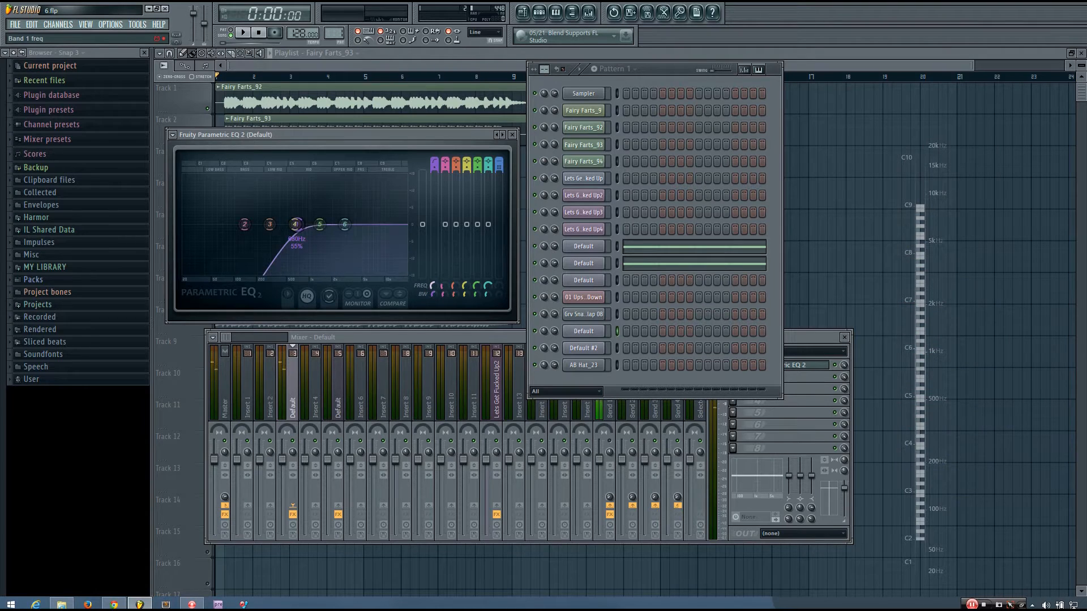
Make Default #2 the active channel and play test notes to examine the effect of the high-pass filter.
left_click(536, 373)
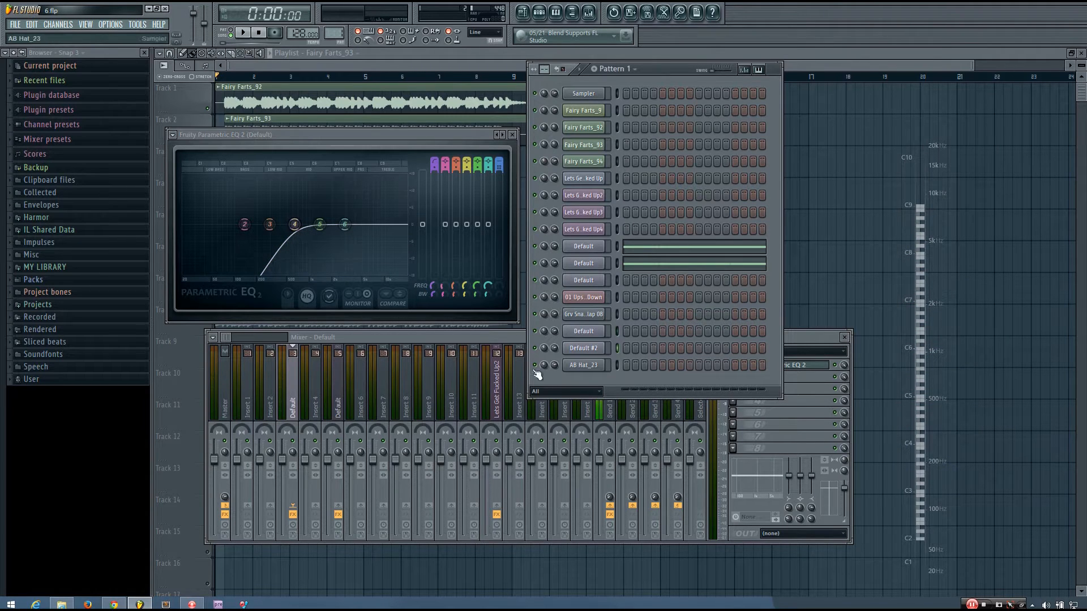
left_click(297, 395)
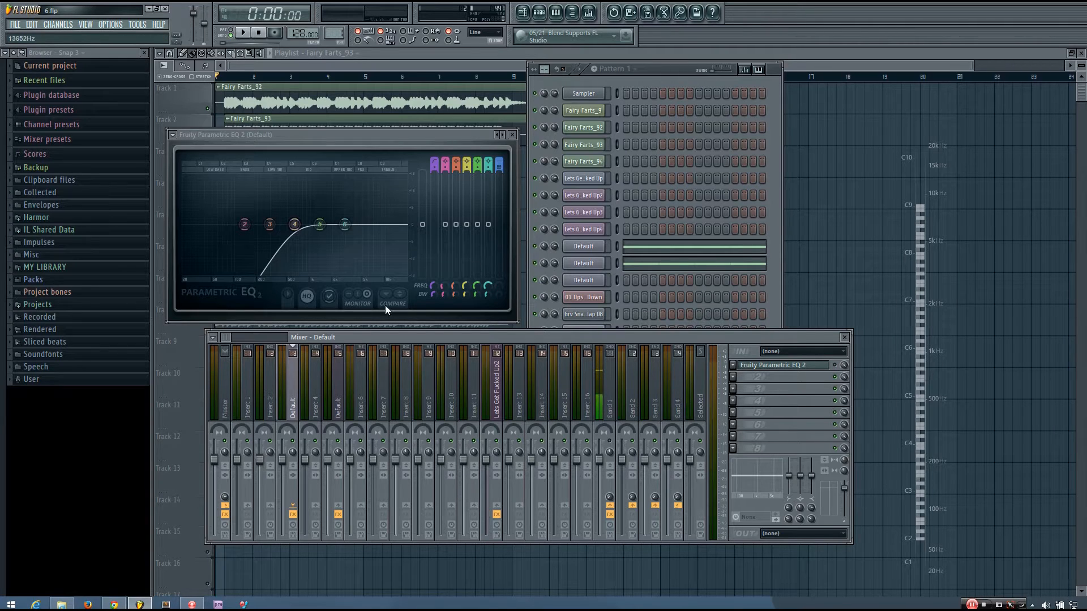
key("t")
key("t")
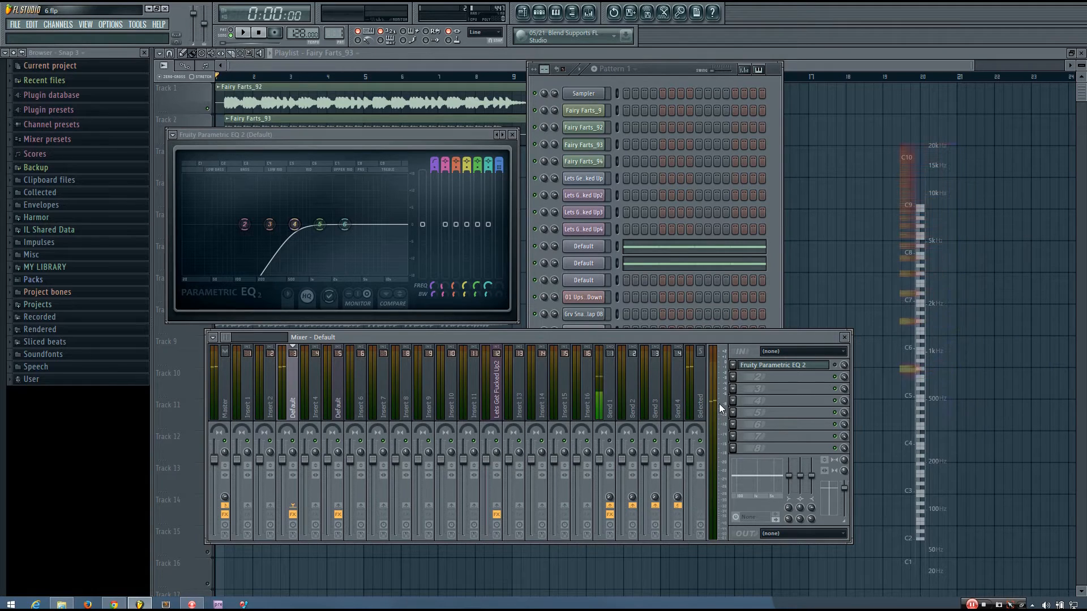
left_click(809, 369)
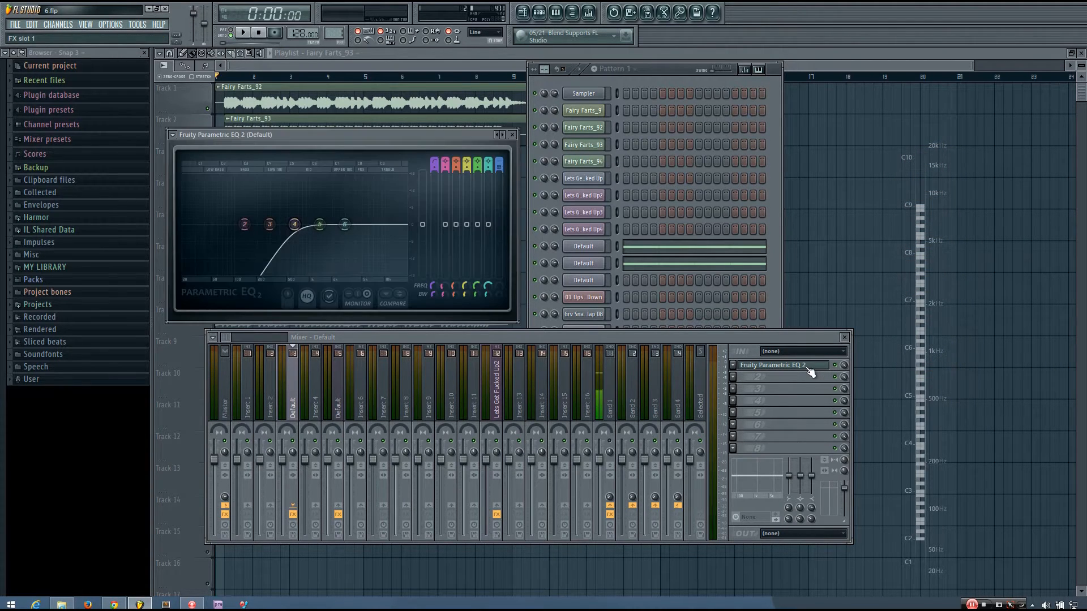
key("b")
key("b")
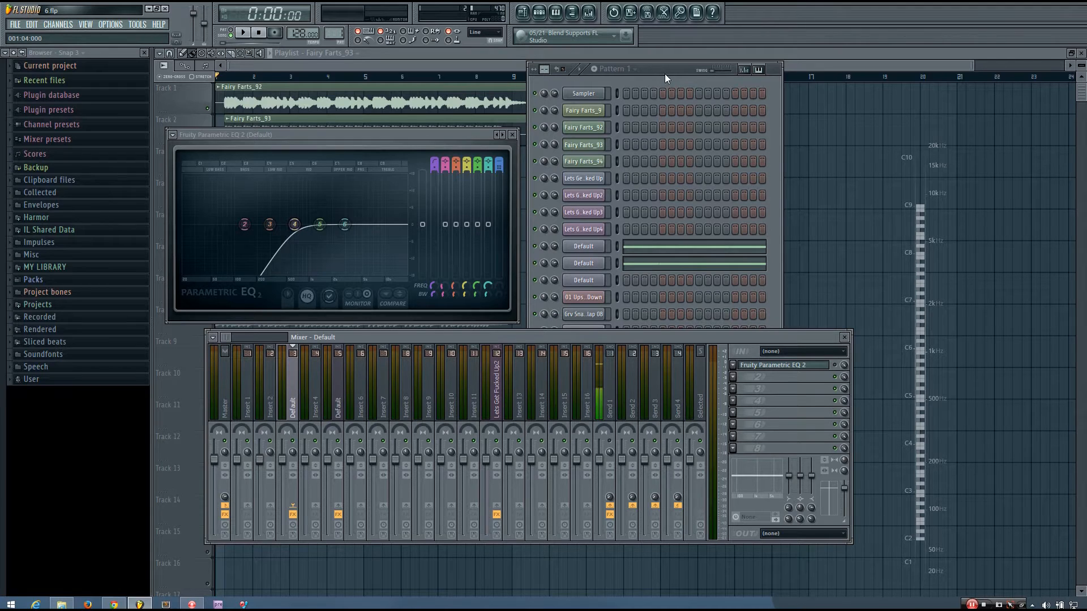
Nudge the channel rack and play low and high notes on Default #2 to compare their spectra.
left_click_drag(664, 74, 667, 79)
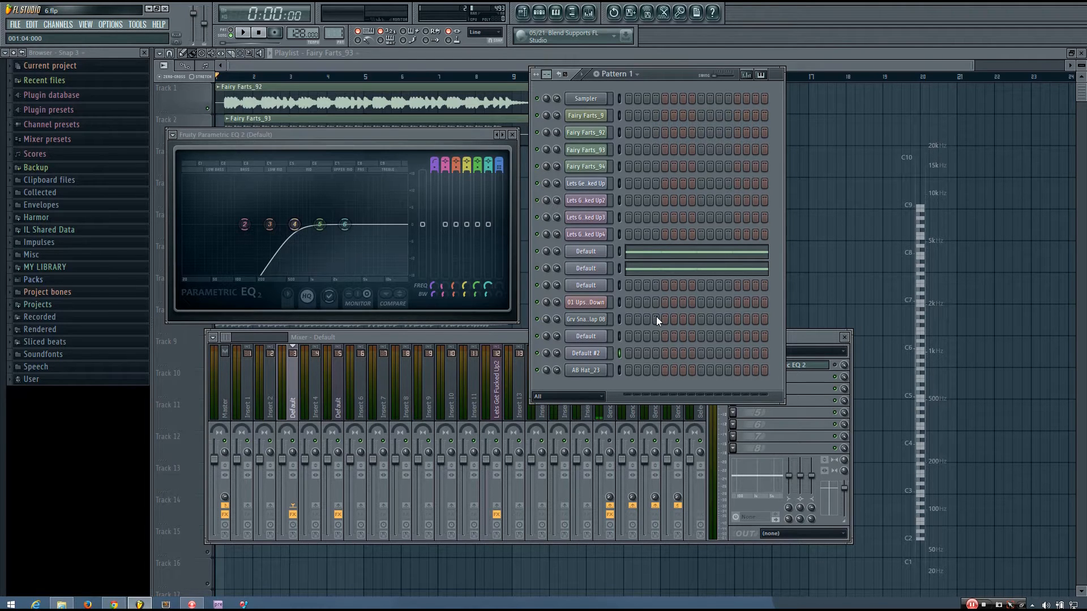
key("t")
key("o")
key("7")
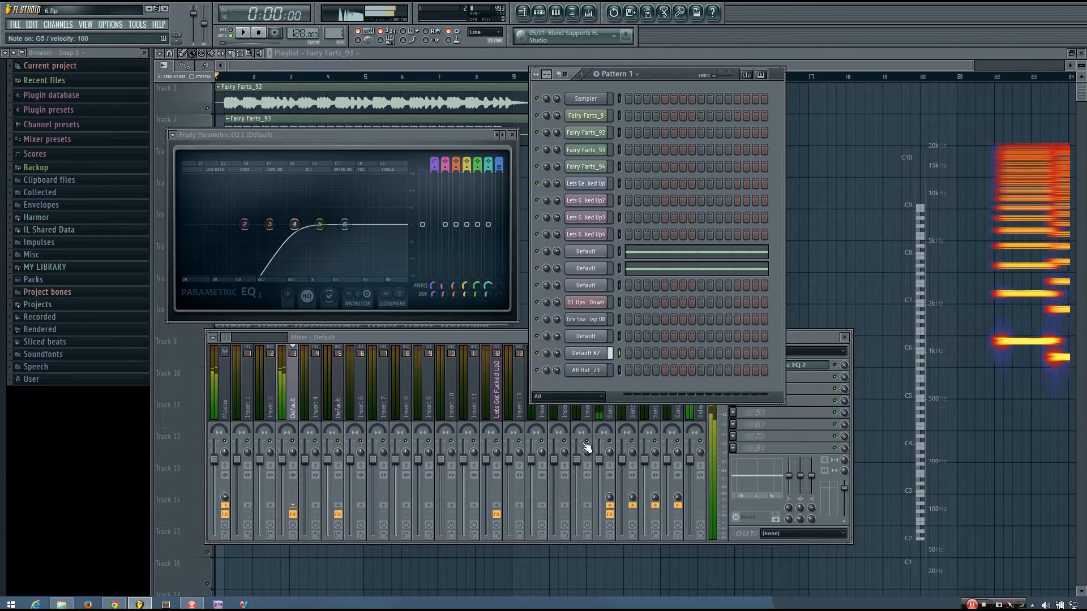
key("t")
key("t")
key("b")
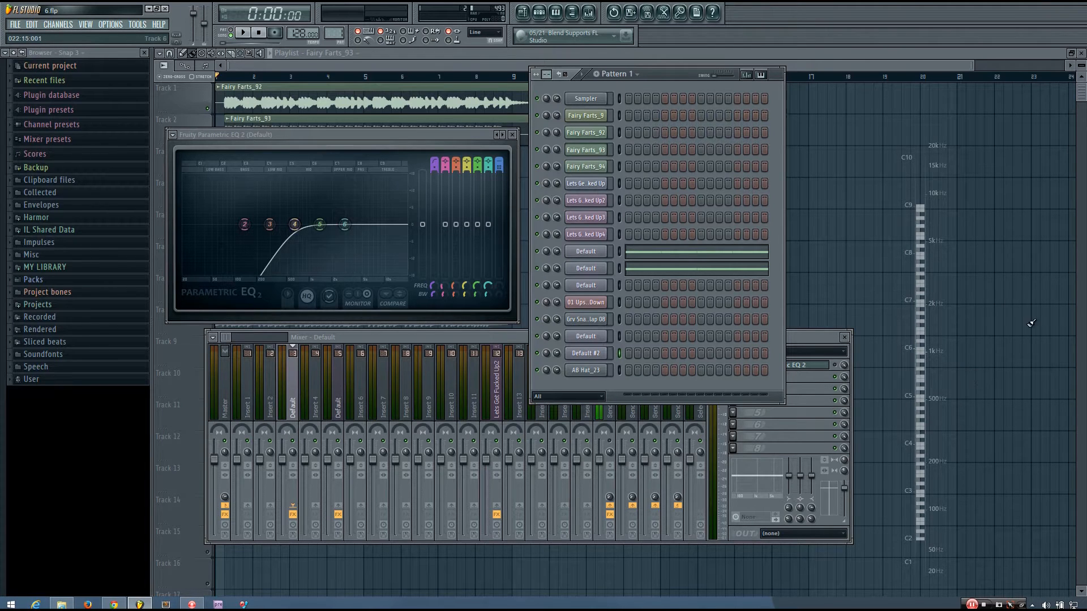
Toggle the equalizer slot, sweep band 1's high-pass cutoff up to band 6, and bring it down to around band 2.
left_click(835, 367)
mouse_move(433, 288)
left_mouse_down()
mouse_move(432, 260)
mouse_move(432, 288)
left_mouse_up()
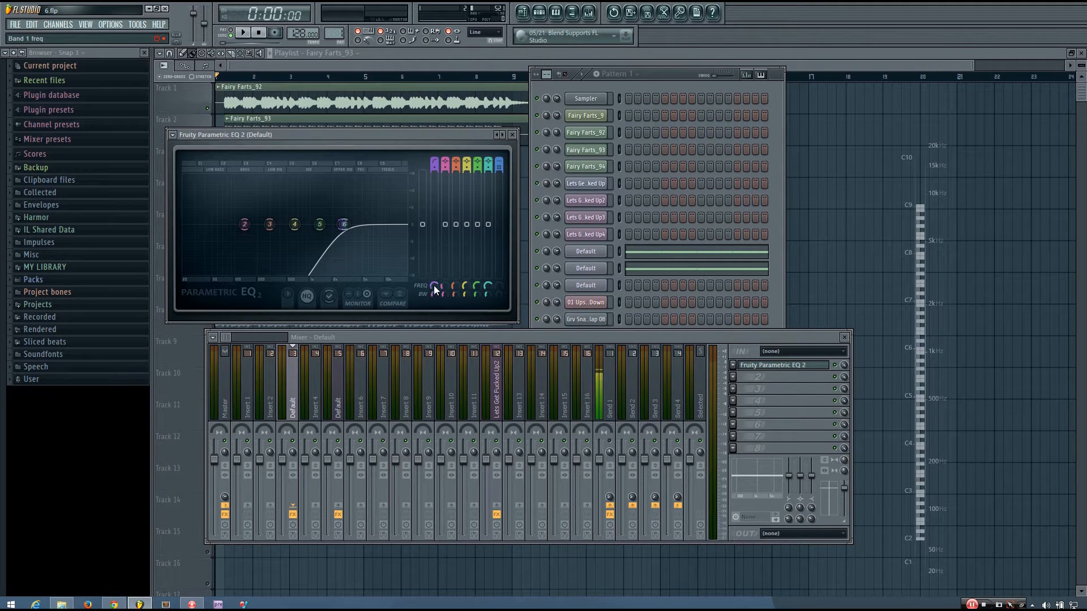
left_click_drag(433, 285, 433, 316)
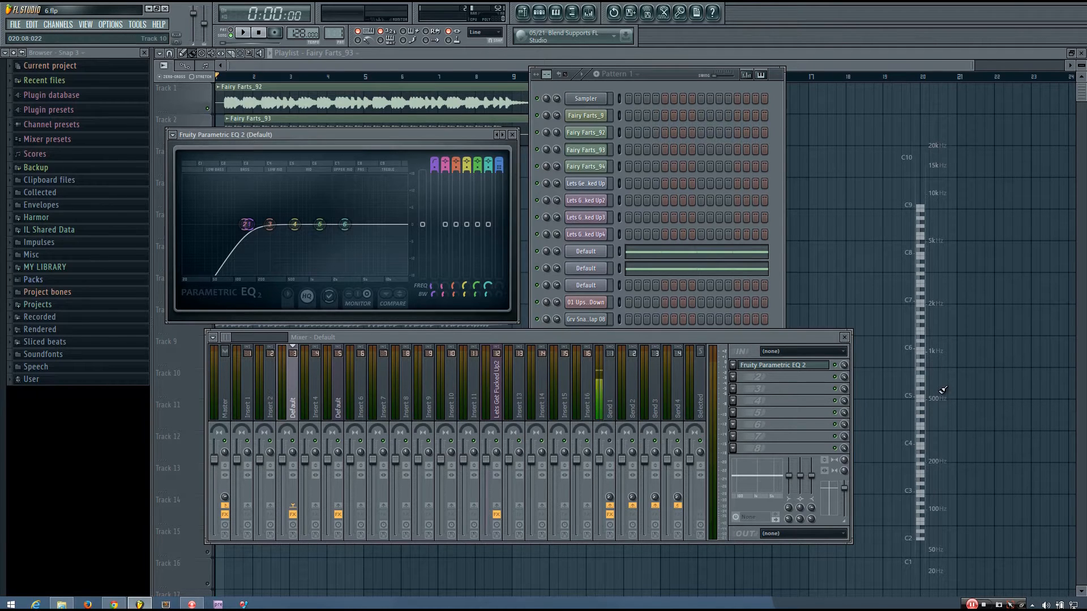
Play test notes through the lowered high-pass filter and bring the channel rack back to the front.
key("b")
key("j")
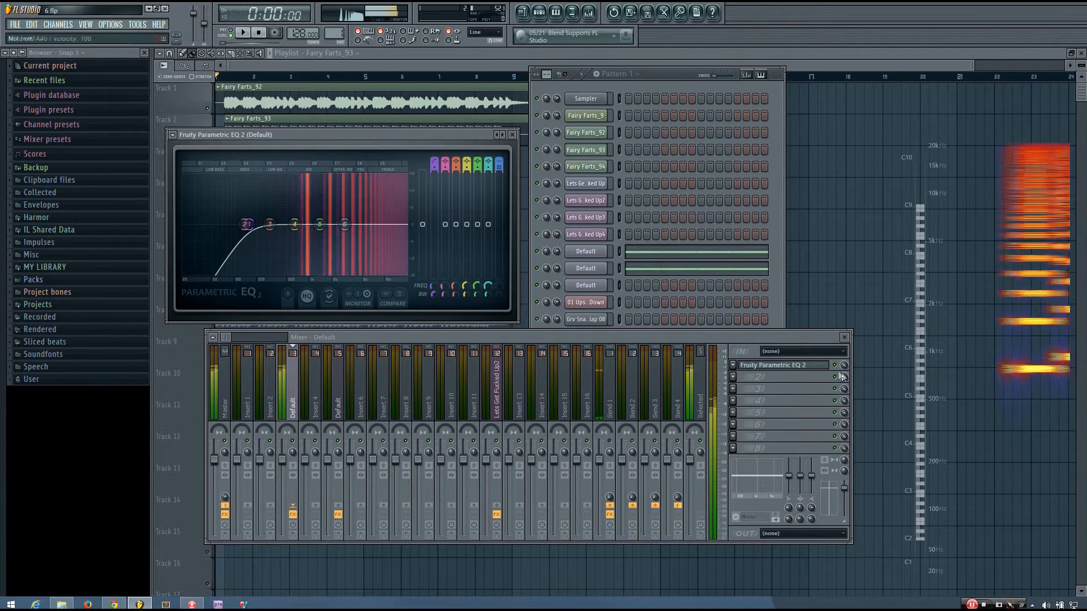
key("w")
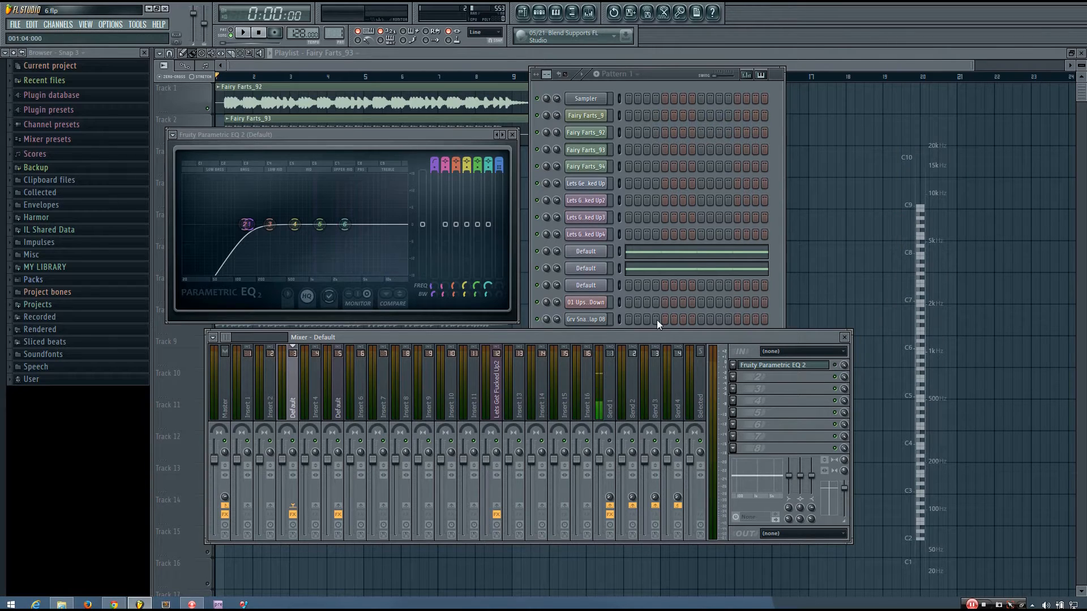
left_click(670, 76)
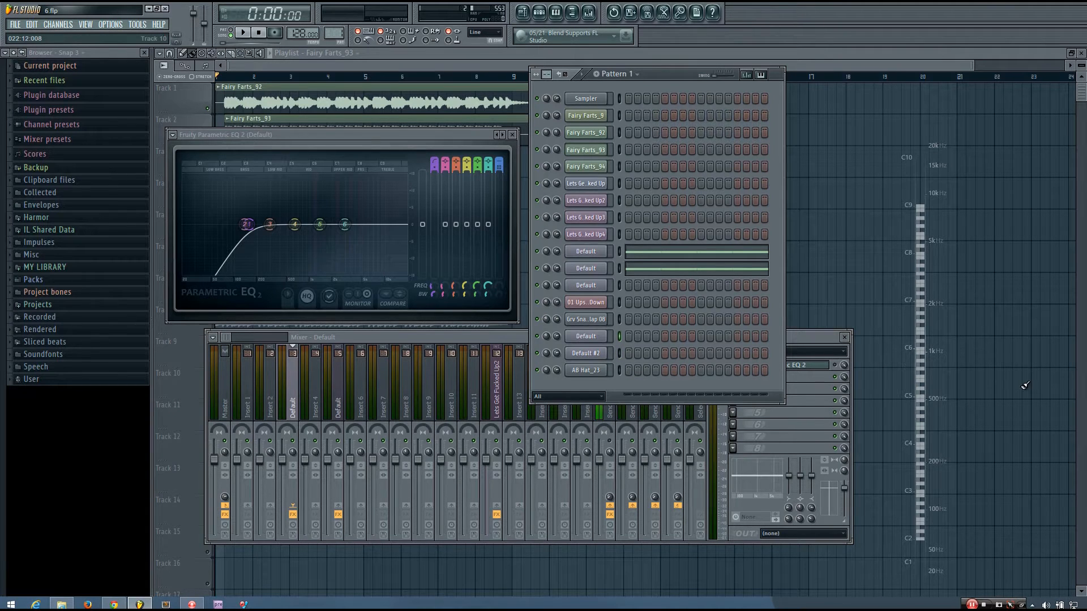
Clone the Default channel directly above 01 Ups..Down, play test notes on the copy, and close its channel settings.
right_click(600, 286)
left_click(629, 436)
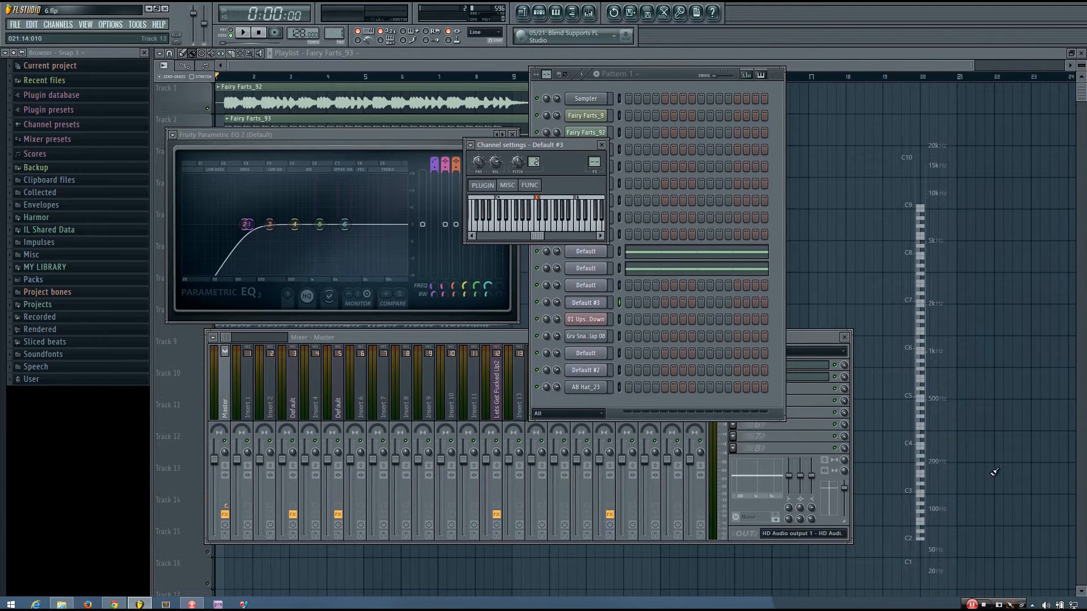
key("t")
key("b")
key("Escape")
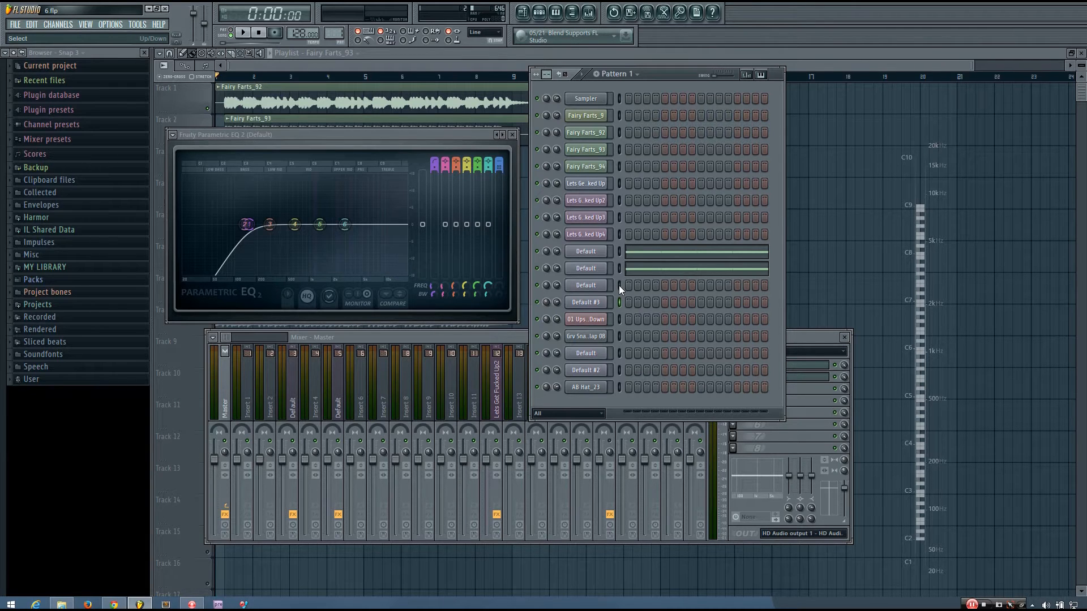
Shift the mixer slightly and audition the Default channel above Default #3, the lower Default channel and Default #2 in turn.
left_click_drag(797, 339, 806, 344)
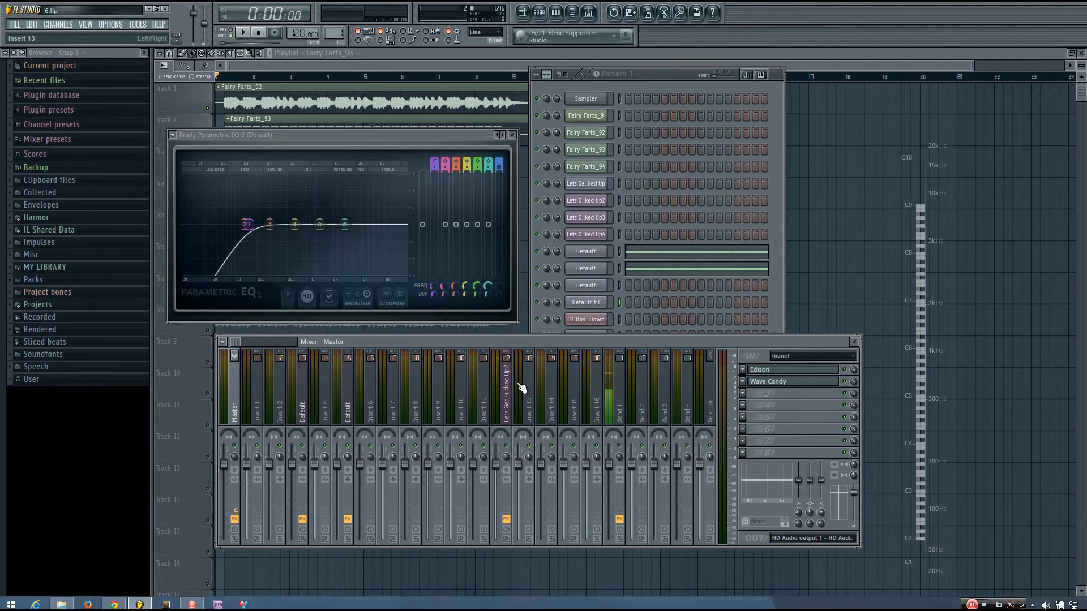
left_click(619, 286)
left_click(618, 354)
left_click(620, 370)
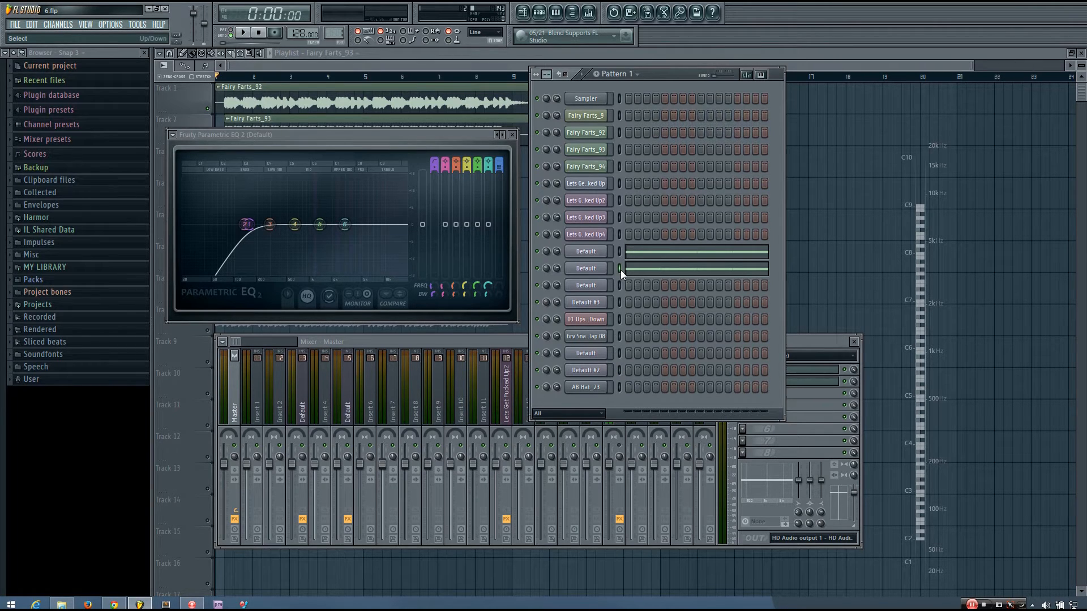
Make the Default channel above Default #3 active and play test notes to examine their spectrum.
left_click(619, 288)
key("z")
key("w")
key("b")
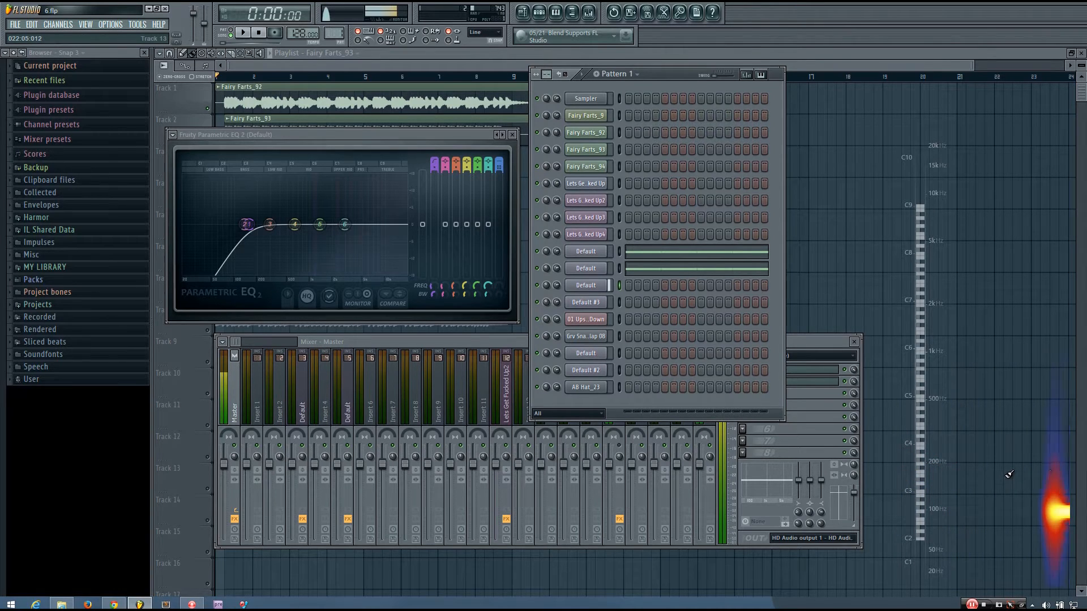
Play more test notes on the Default channel above Default #3 and compare them with a note on Default #3.
key("n")
key("w")
key("e")
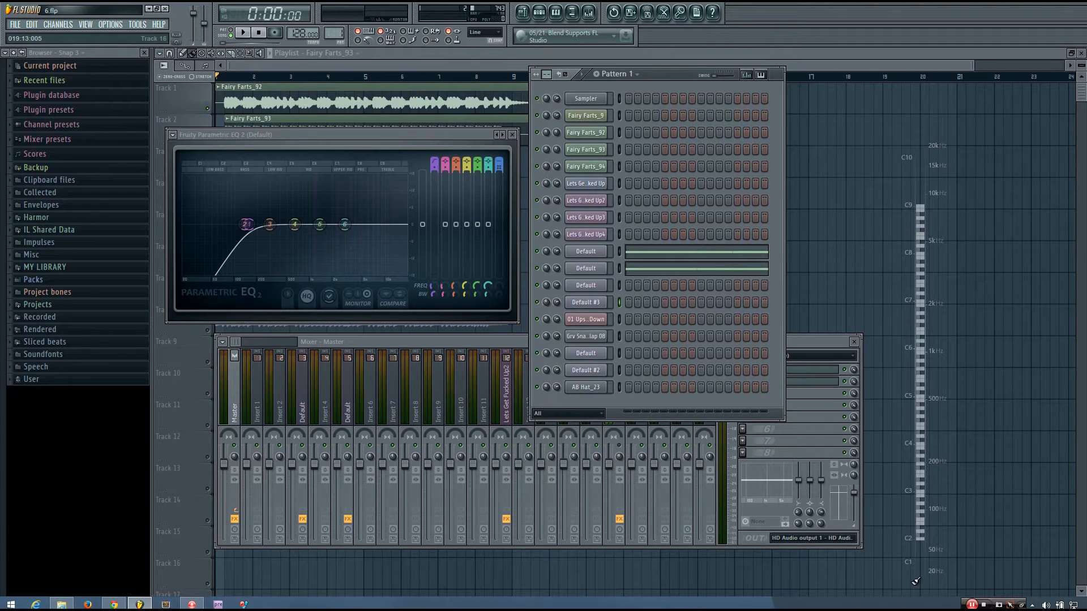
key("z")
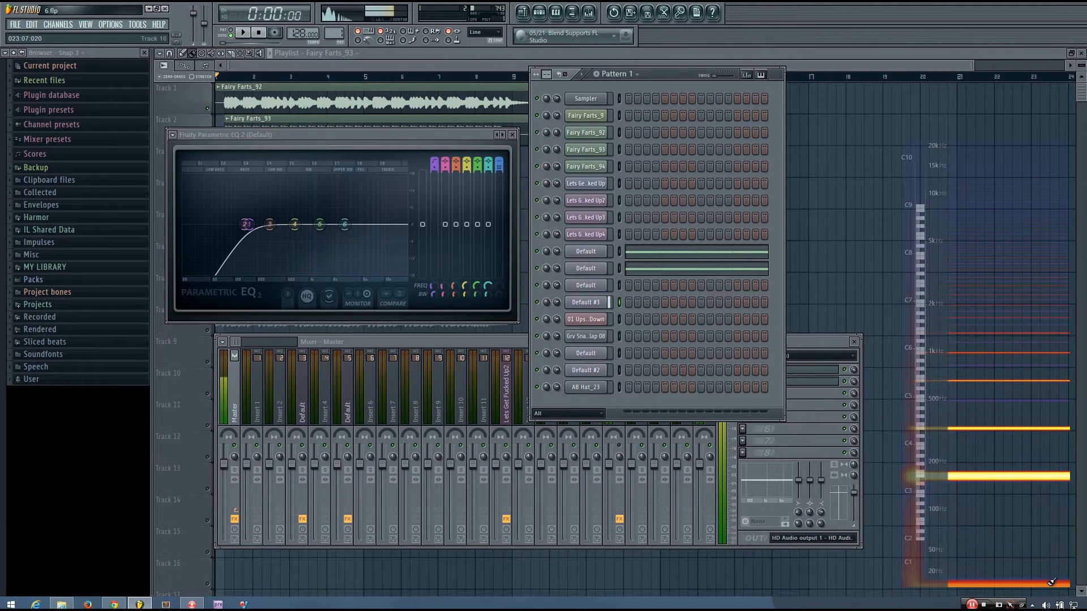
Reactivate the Default channel above Default #3 and play a series of test notes to examine their low-frequency spectrum.
left_click(620, 286)
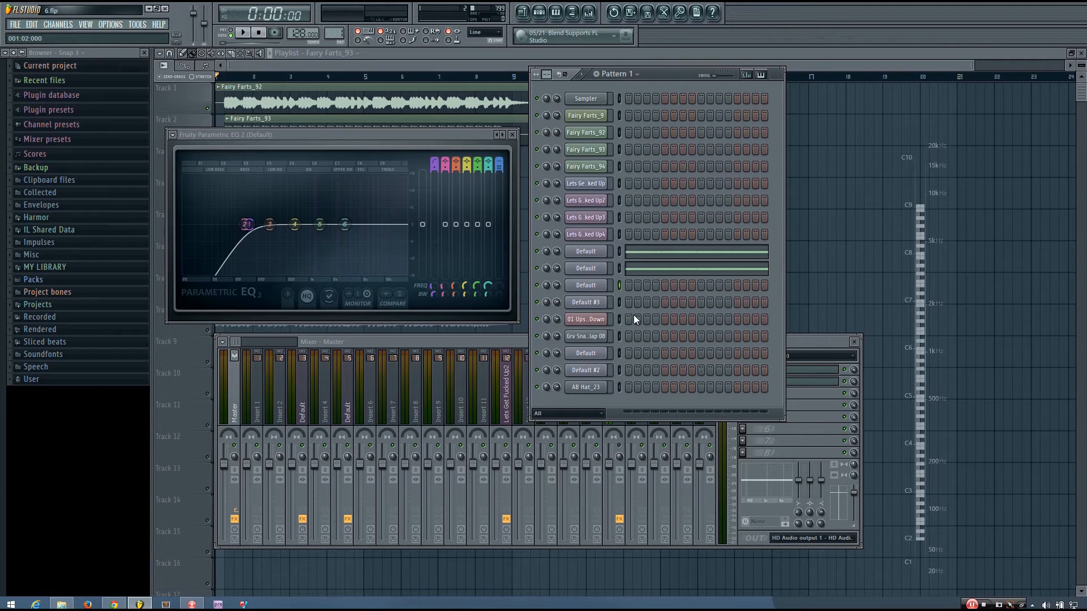
key("b")
key("h")
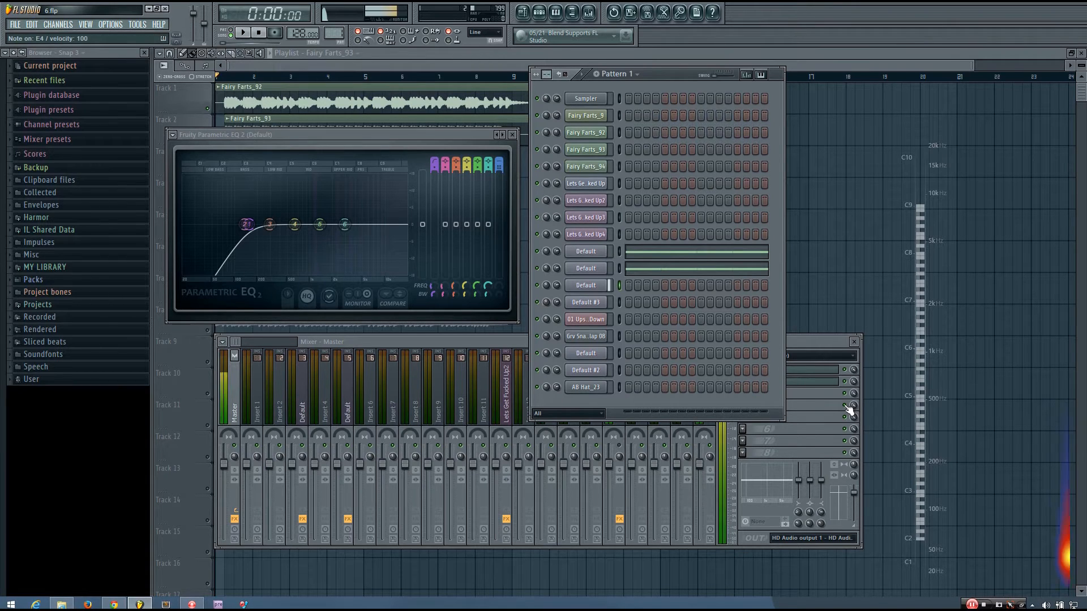
key("m")
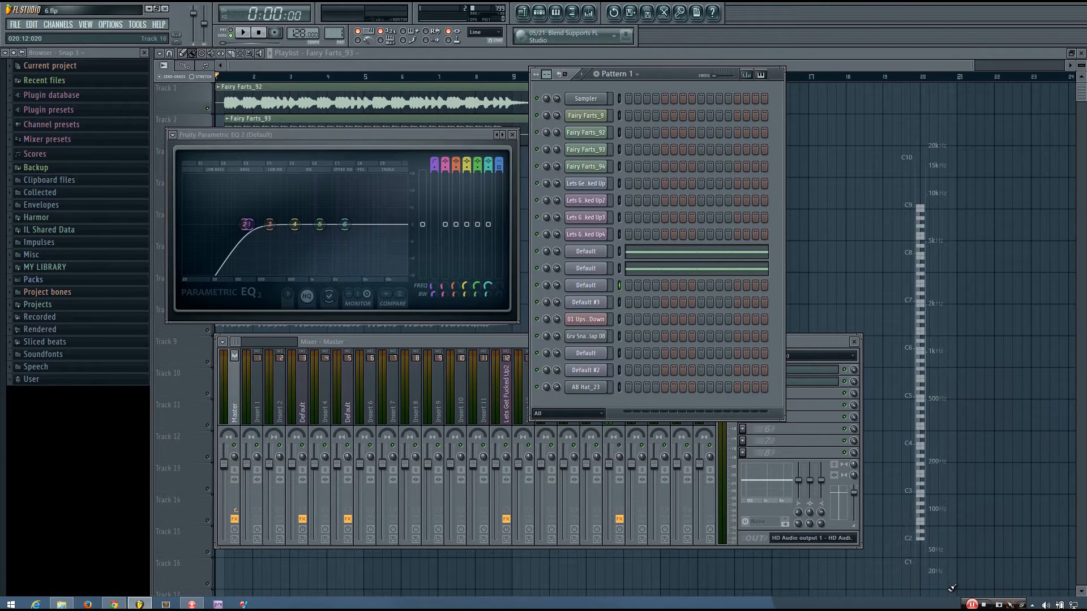
key("c")
key("v")
key("x")
Shift the channel rack slightly, and play Pattern 1 in pattern mode instead of song mode.
left_click_drag(683, 74, 687, 83)
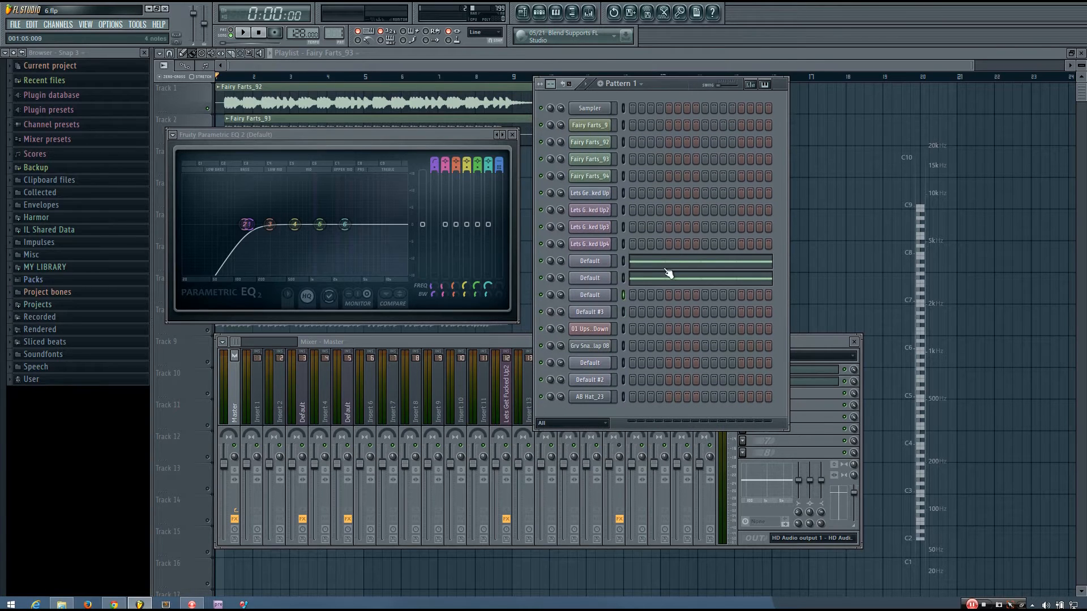
key("space")
key("space")
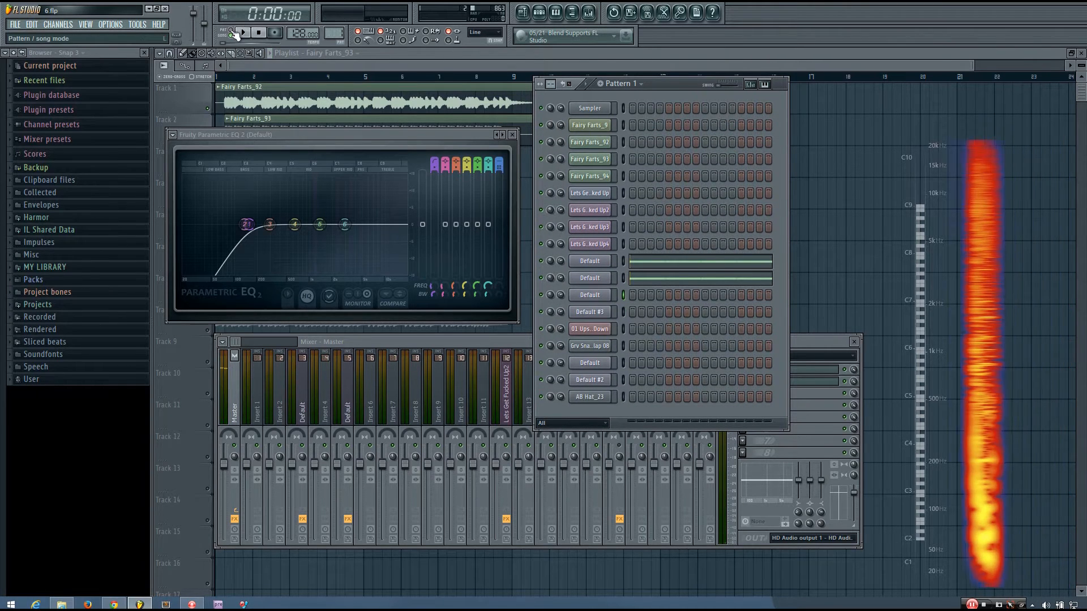
key("space")
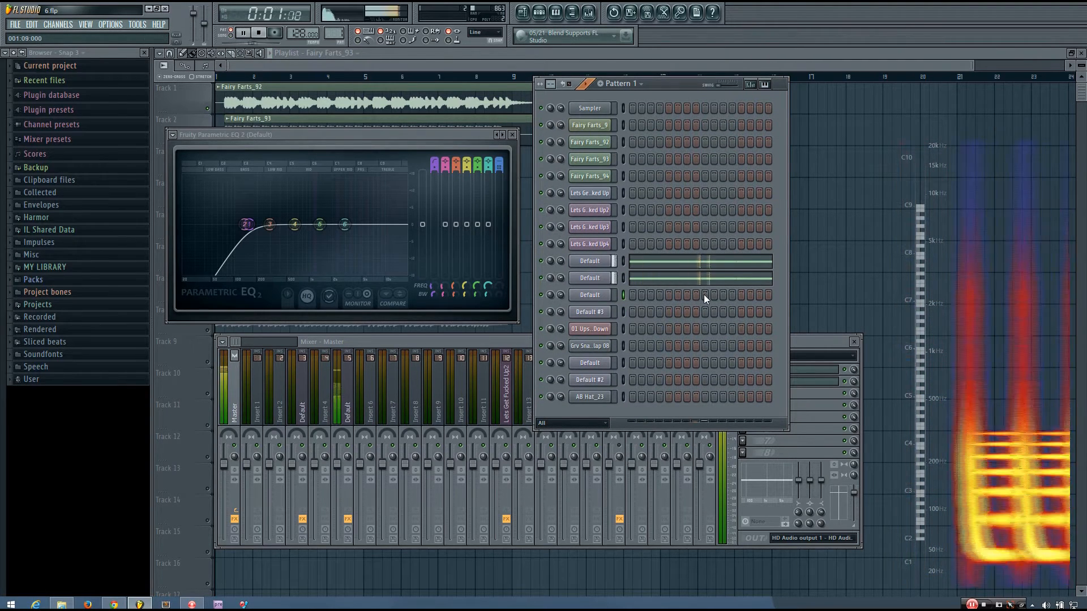
key("space")
Select the Default mixer track at insert 5 and play the pattern to examine its spectrum.
left_click(356, 394)
left_click(622, 294)
key("space")
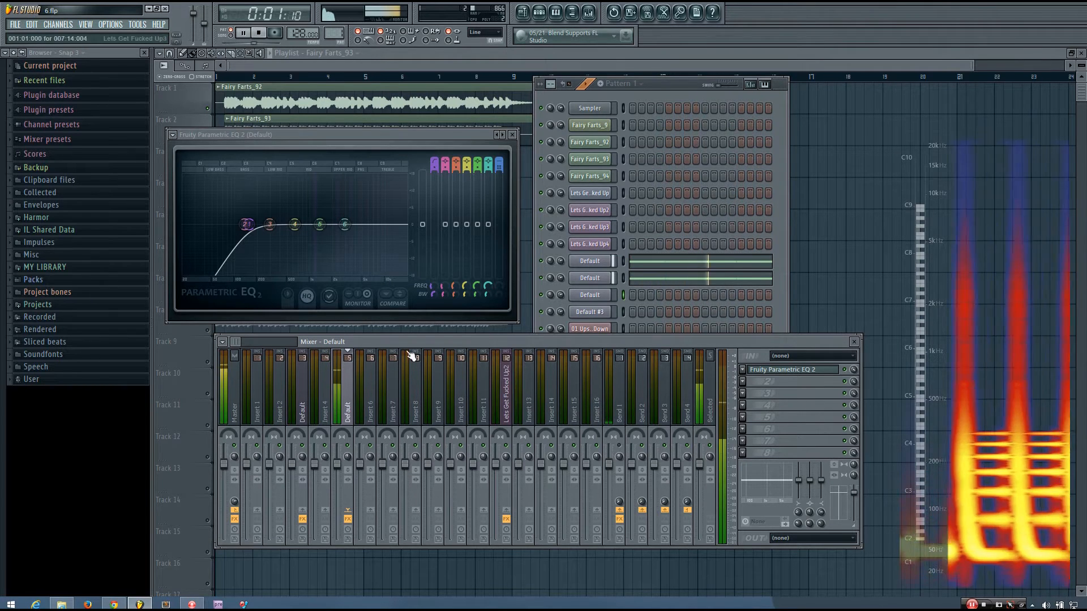
key("space")
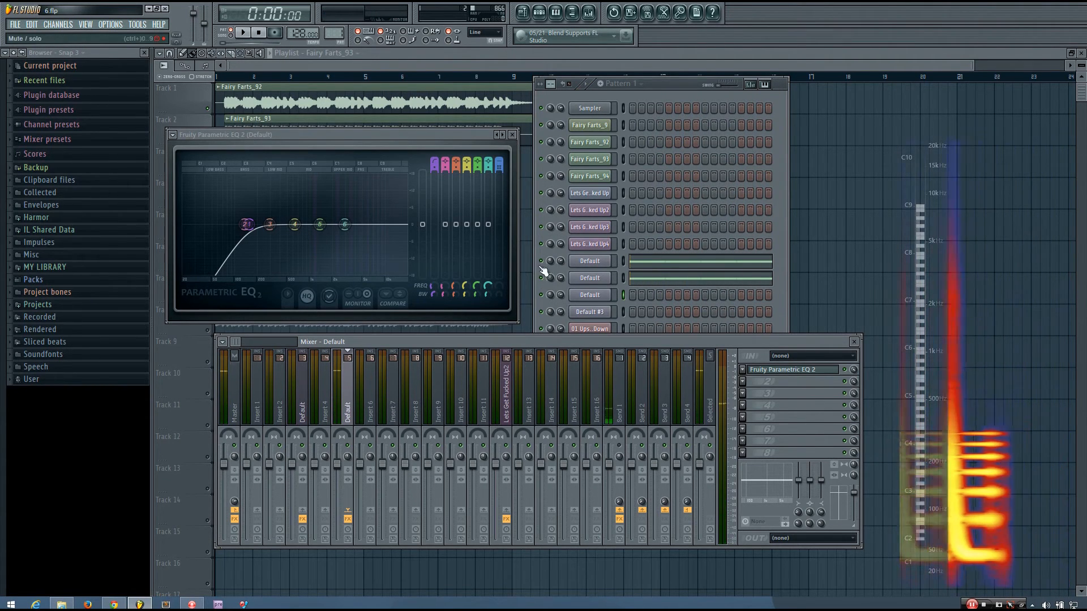
Mute the lower of the two Default channels that hold notes and play the pattern with only the upper one.
left_click(541, 266)
key("space")
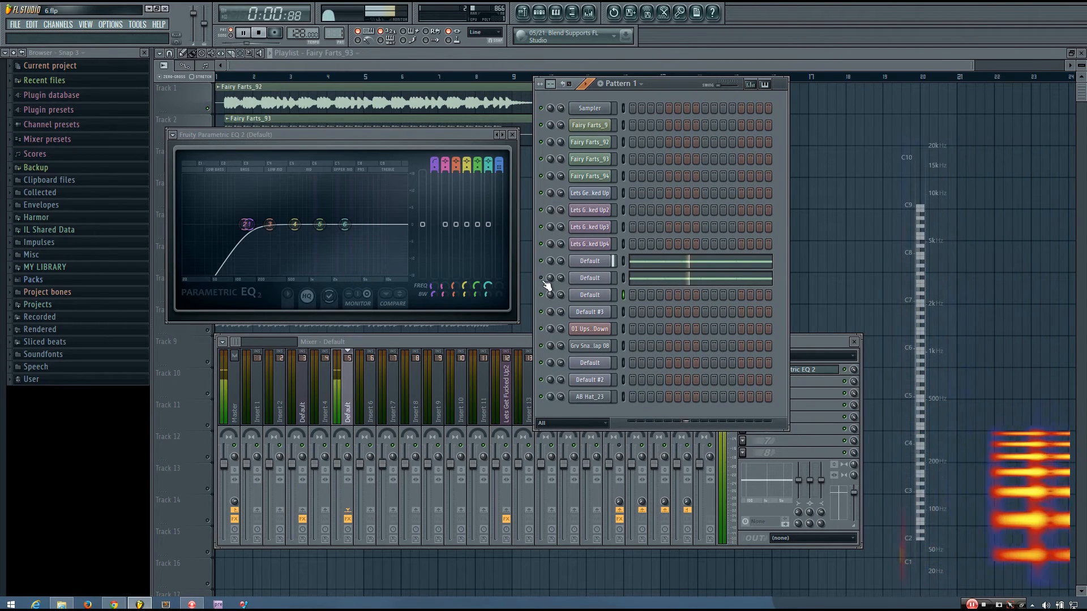
key("space")
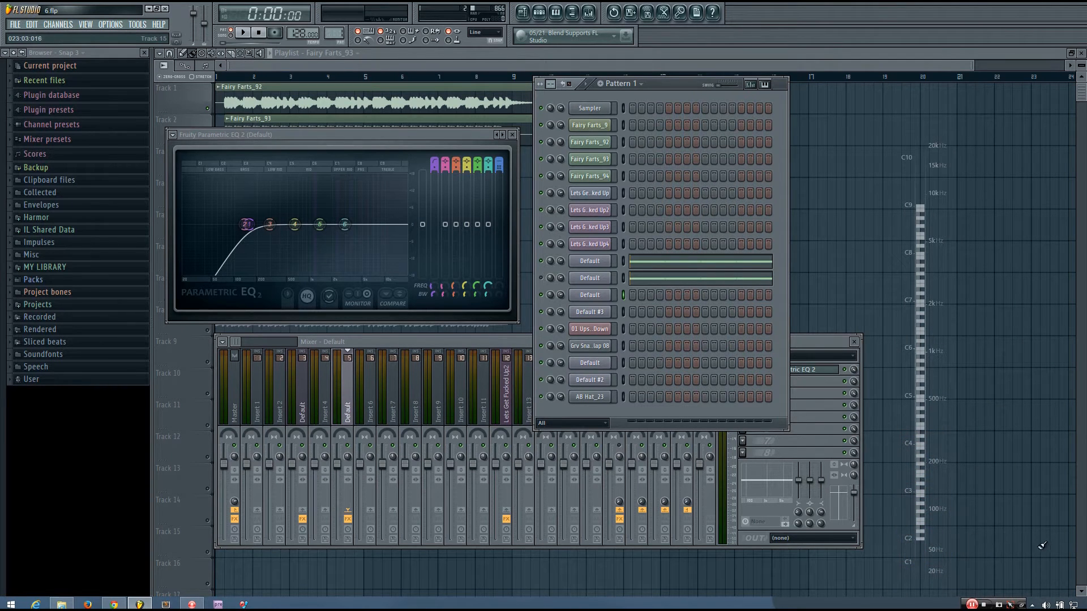
key("space")
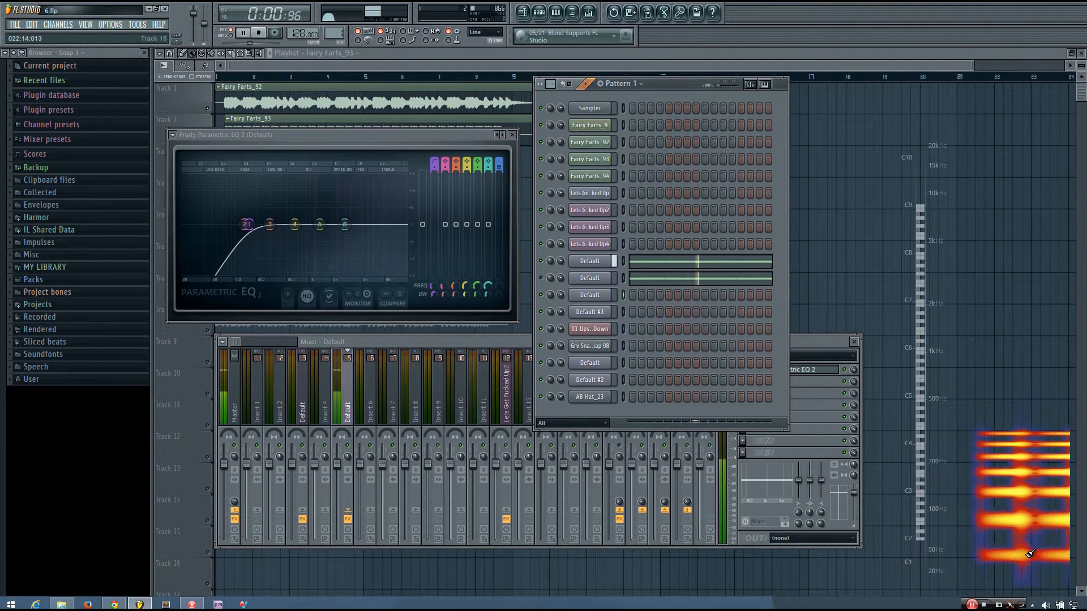
key("space")
Open the Fruity Parametric EQ 2 on the insert 5 mixer track and play the pattern to examine its band display.
left_click(347, 378)
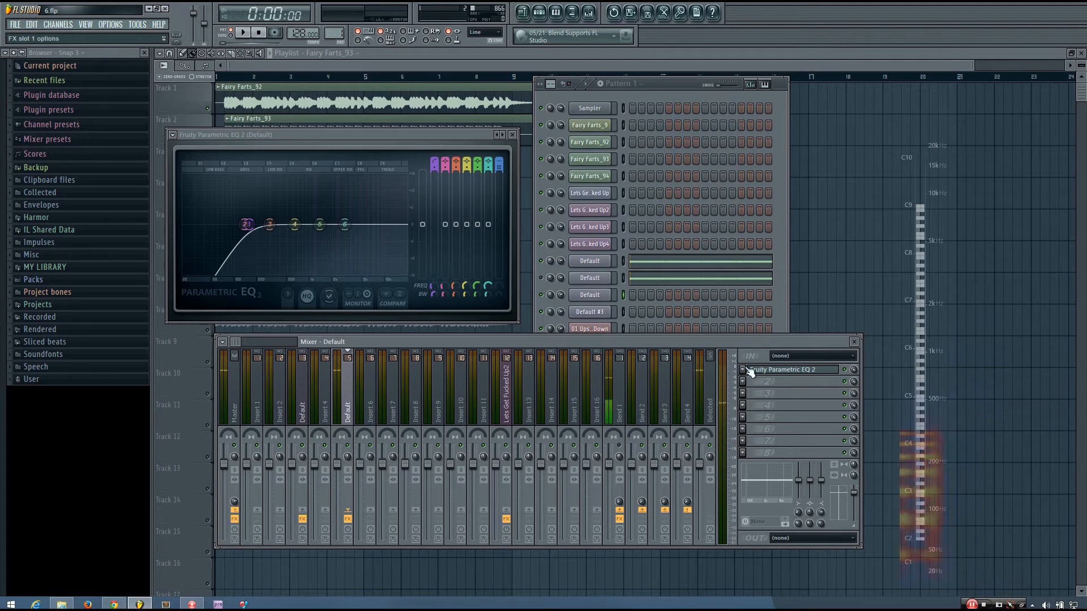
left_click(807, 371)
key("space")
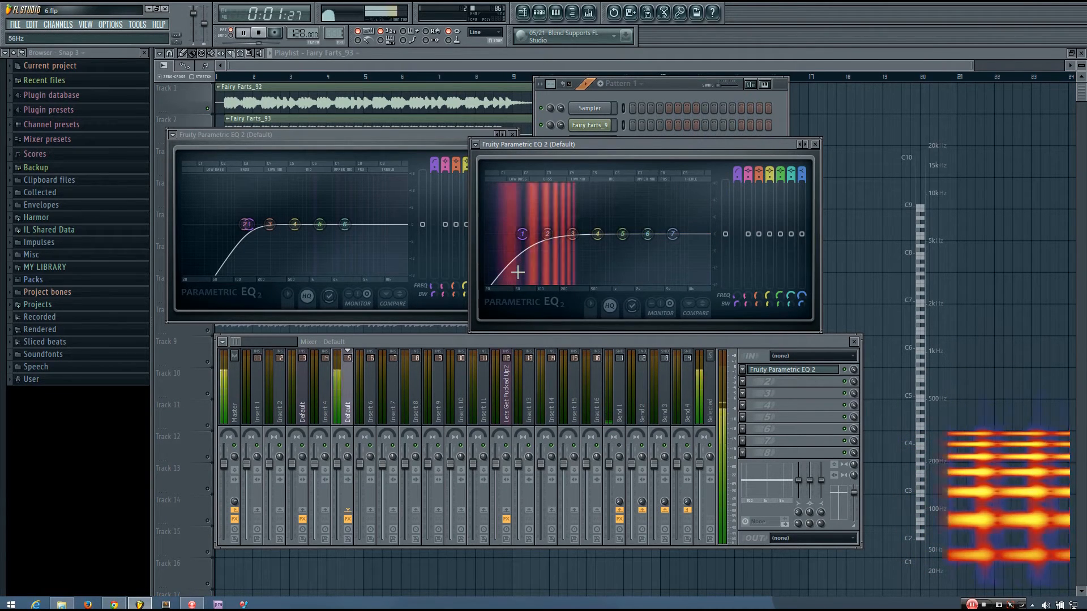
key("space")
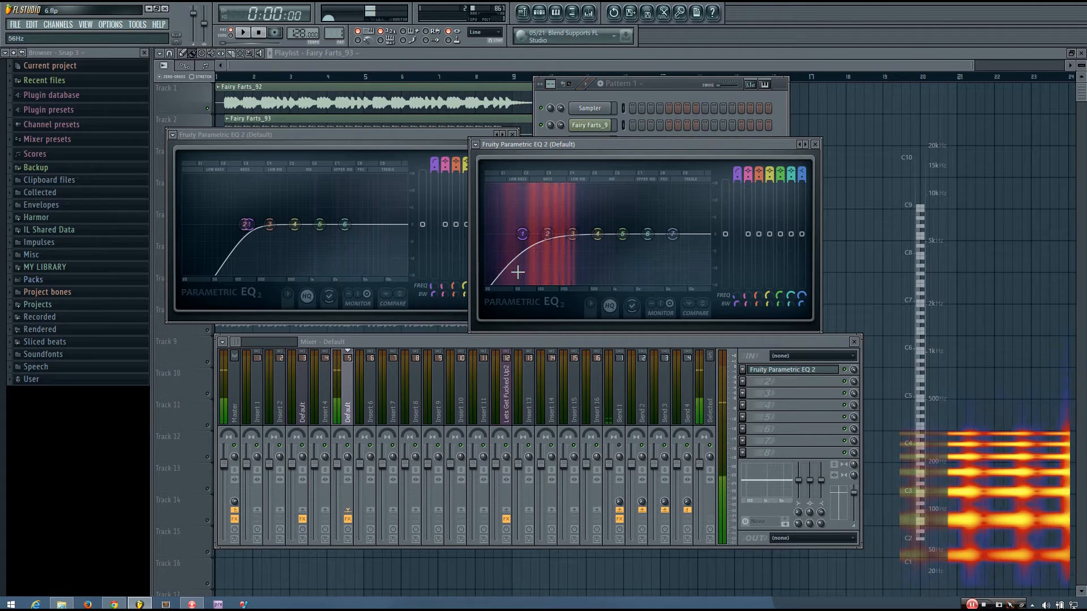
Move the channel rack aside, and play the pattern with the lower of the two note-filled Default channels active and unmuted.
left_click_drag(666, 83, 783, 192)
left_click(738, 390)
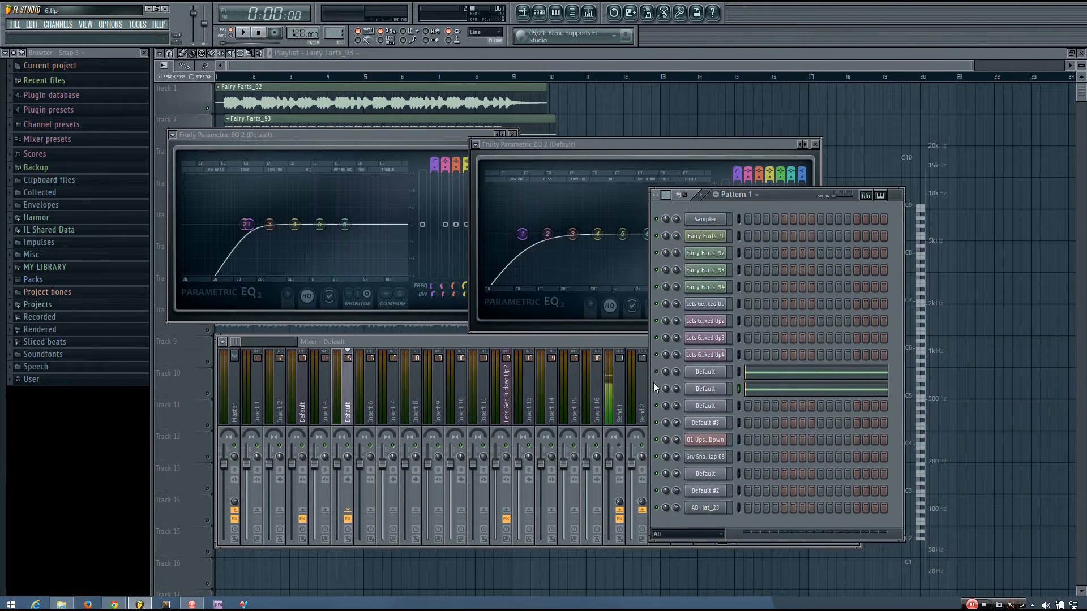
key("space")
key("space")
left_click_drag(780, 197, 787, 171)
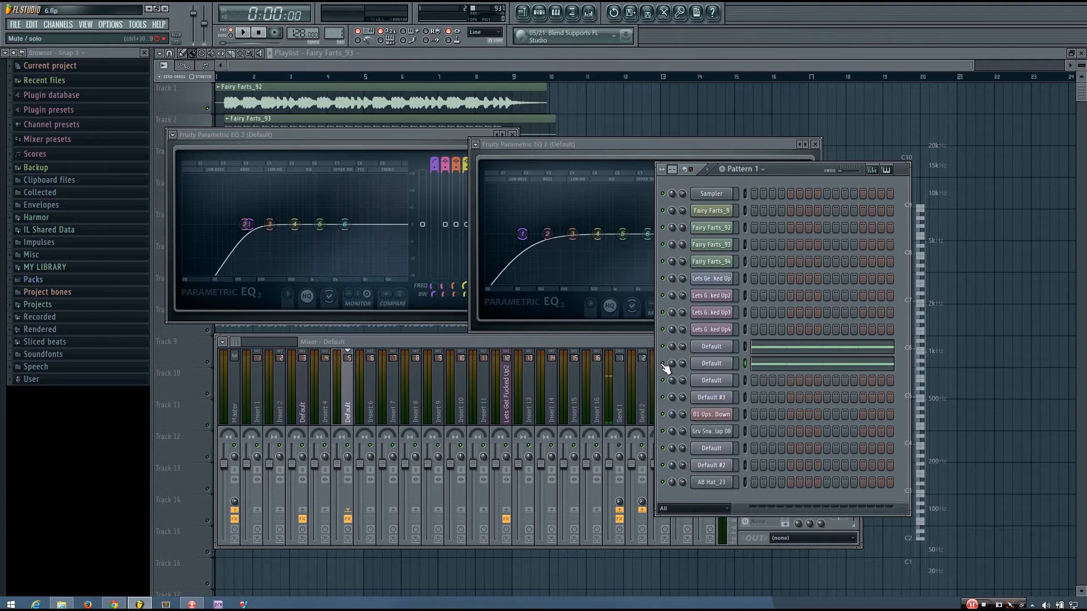
key("space")
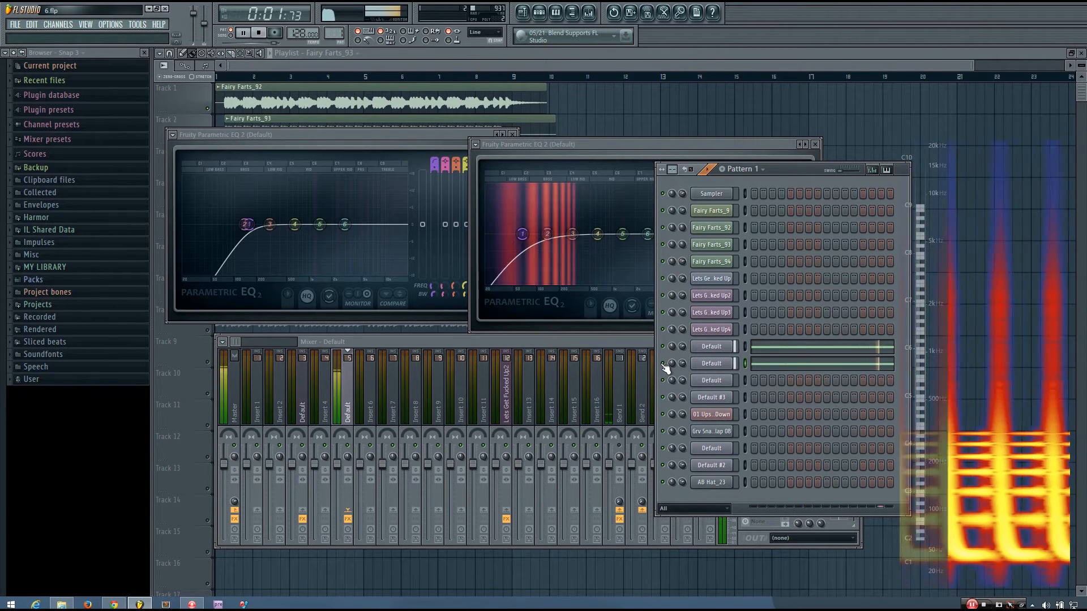
key("space")
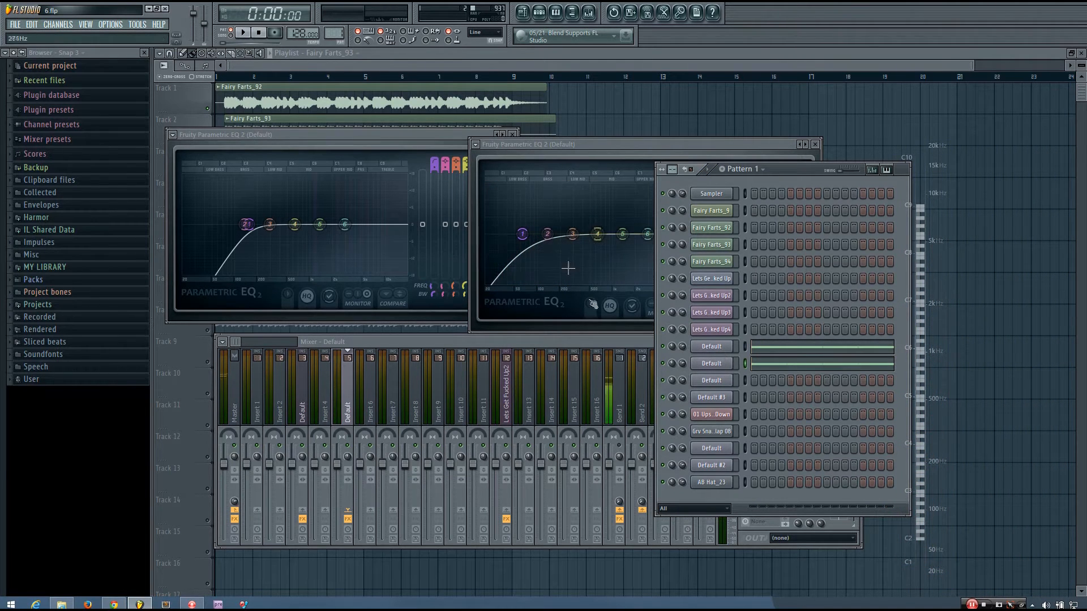
Lower the band 1 high-pass frequency to the low end of the insert 5 equalizer and play the pattern.
left_click(581, 142)
left_click_drag(737, 295, 737, 312)
key("space")
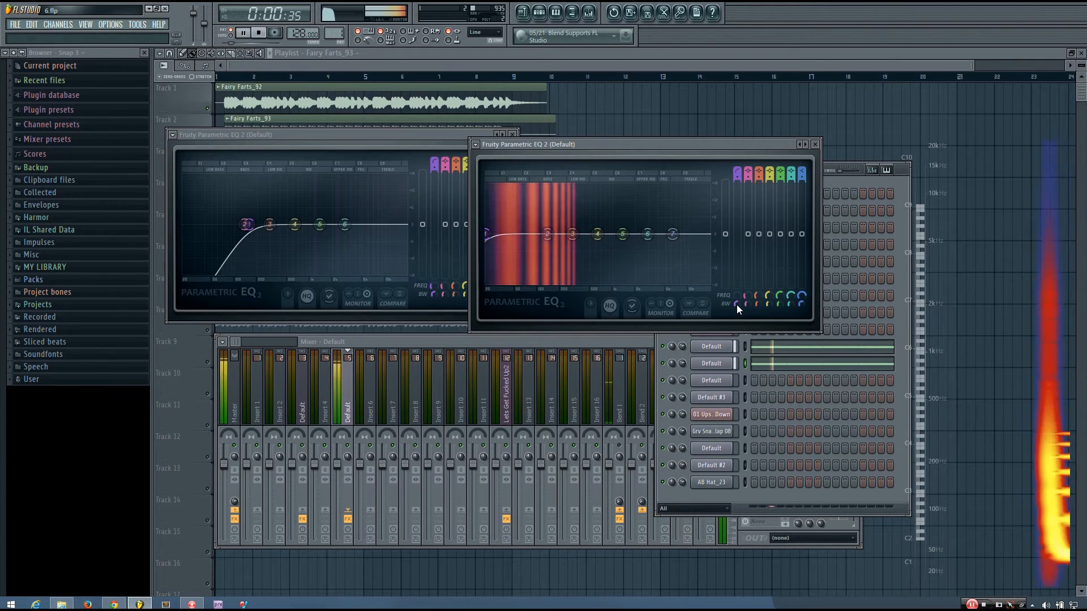
key("space")
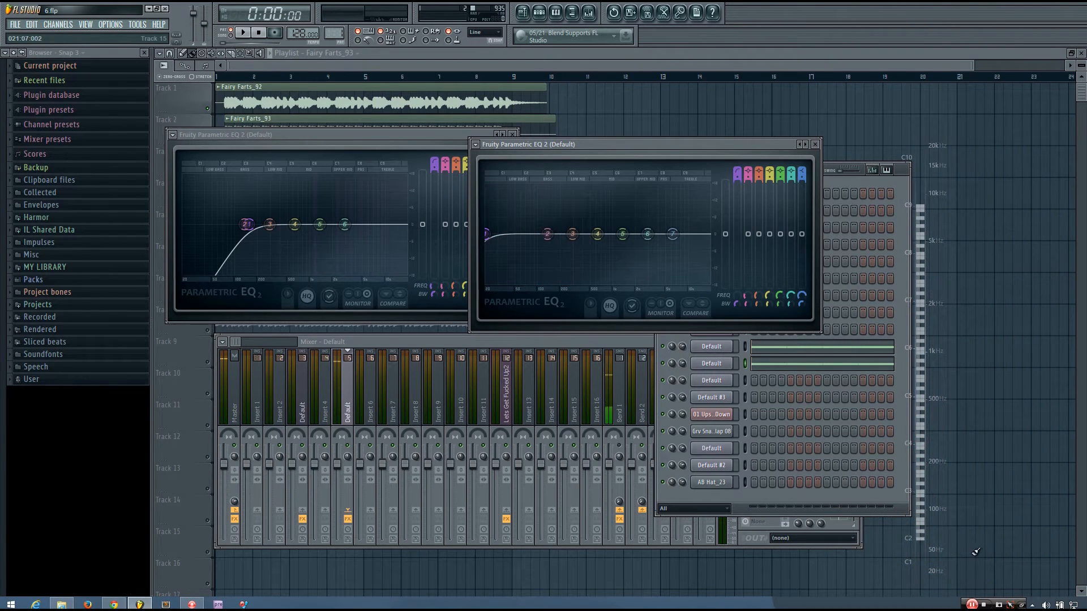
Set band 1 of the insert 5 equalizer to 86 Hz at 57% bandwidth during pattern playback, and close the equalizer.
mouse_move(736, 305)
left_mouse_down()
mouse_move(736, 318)
mouse_move(736, 304)
left_mouse_up()
key("space")
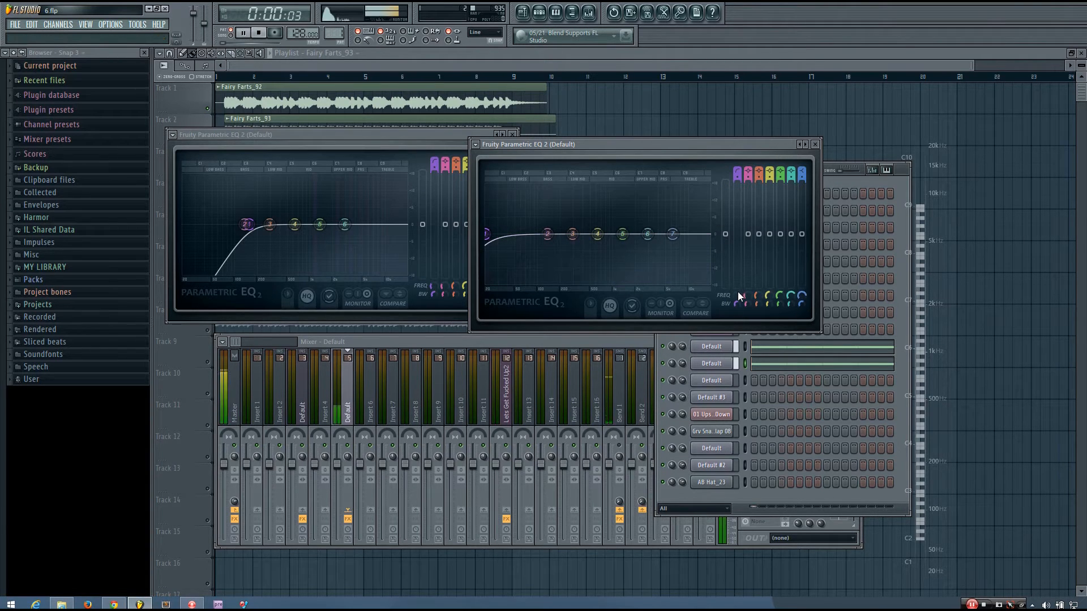
left_click_drag(739, 291, 738, 270)
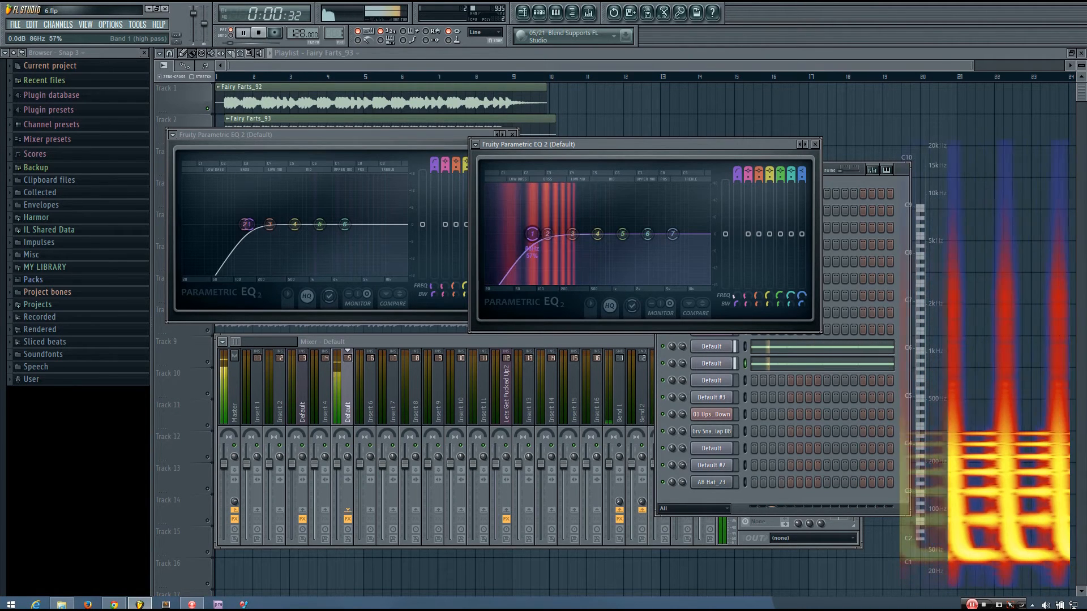
key("space")
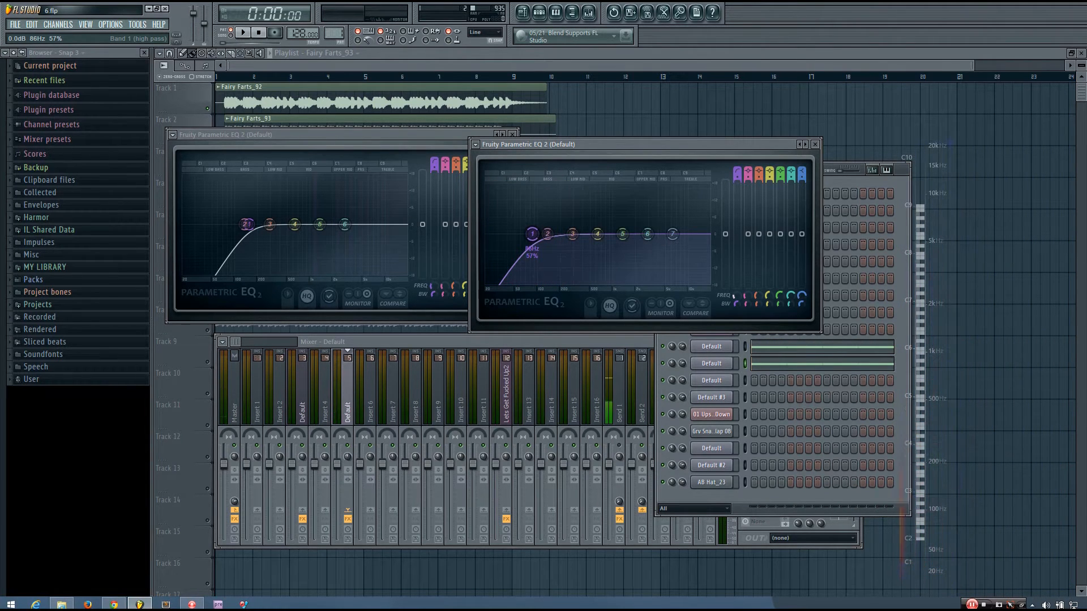
left_click(815, 145)
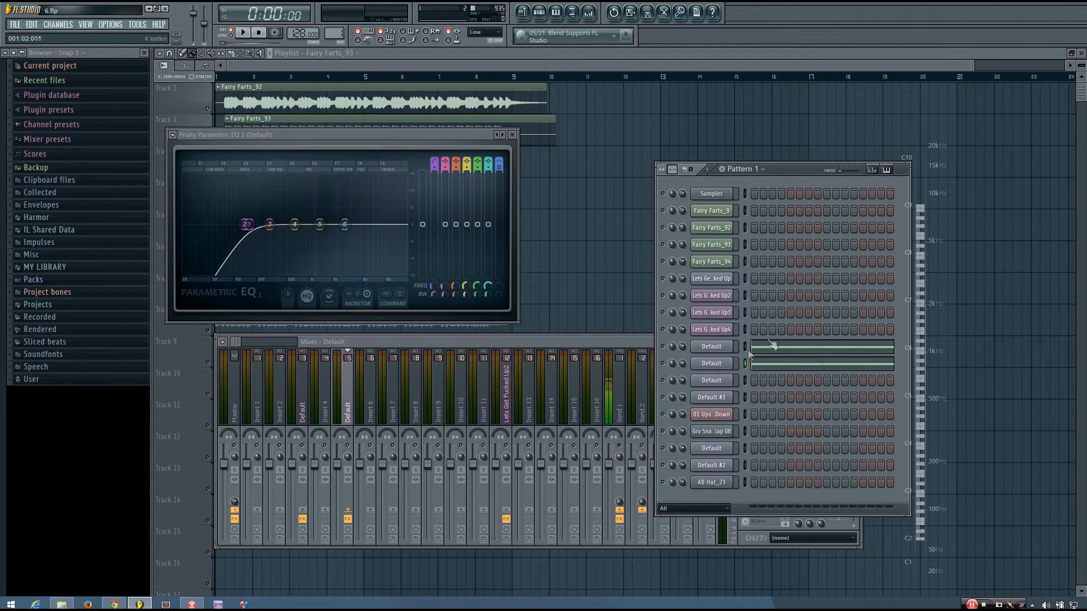
Make the Default channel above Default #3 active and select the Send 1 mixer track.
left_click(746, 379)
left_click(620, 396)
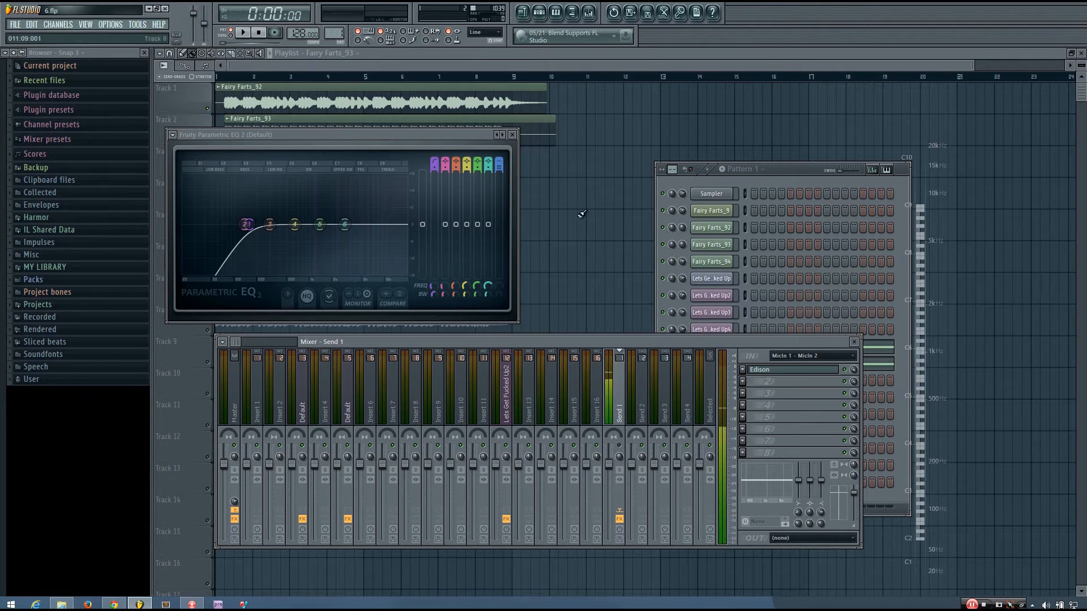
Close all open windows over the playlist, and play the song with Track 2 muted.
key("F12")
left_click(207, 140)
key("space")
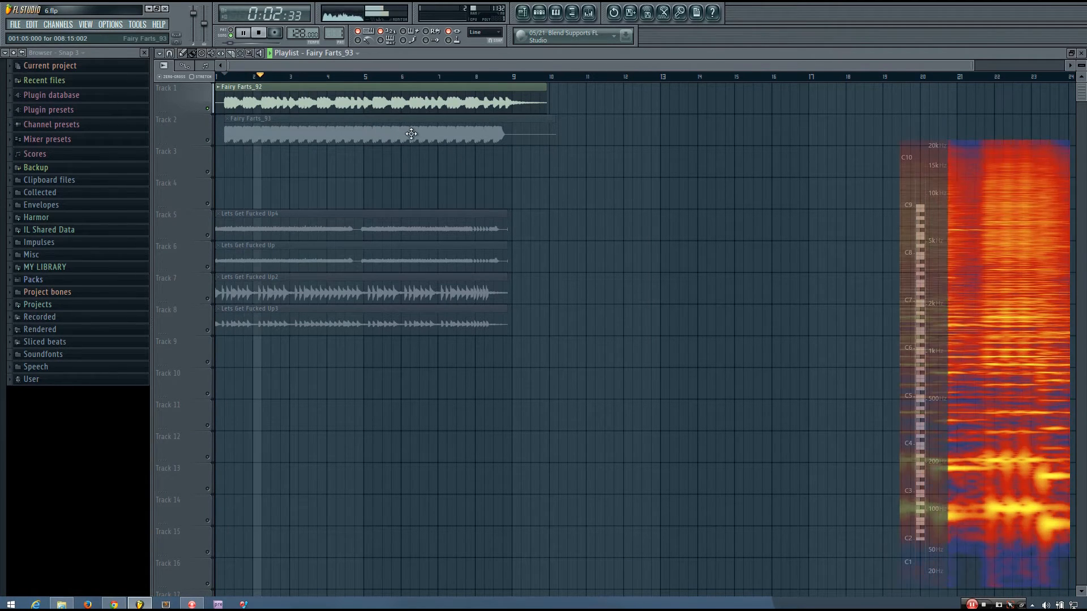
key("space")
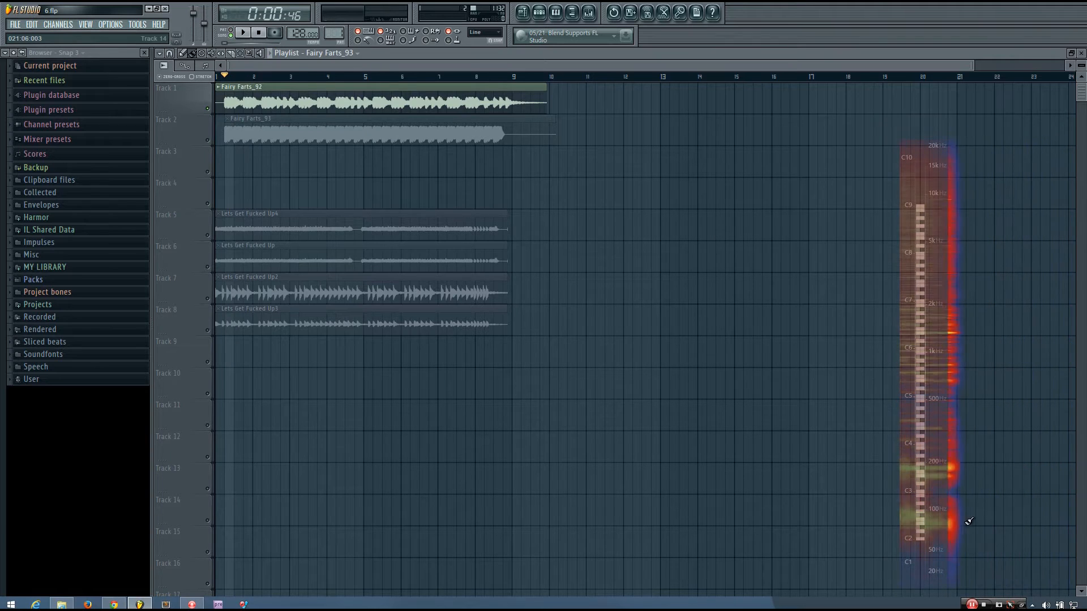
Unmute Track 2 and play the song with both clips, opening the mixer during playback.
left_click(209, 141)
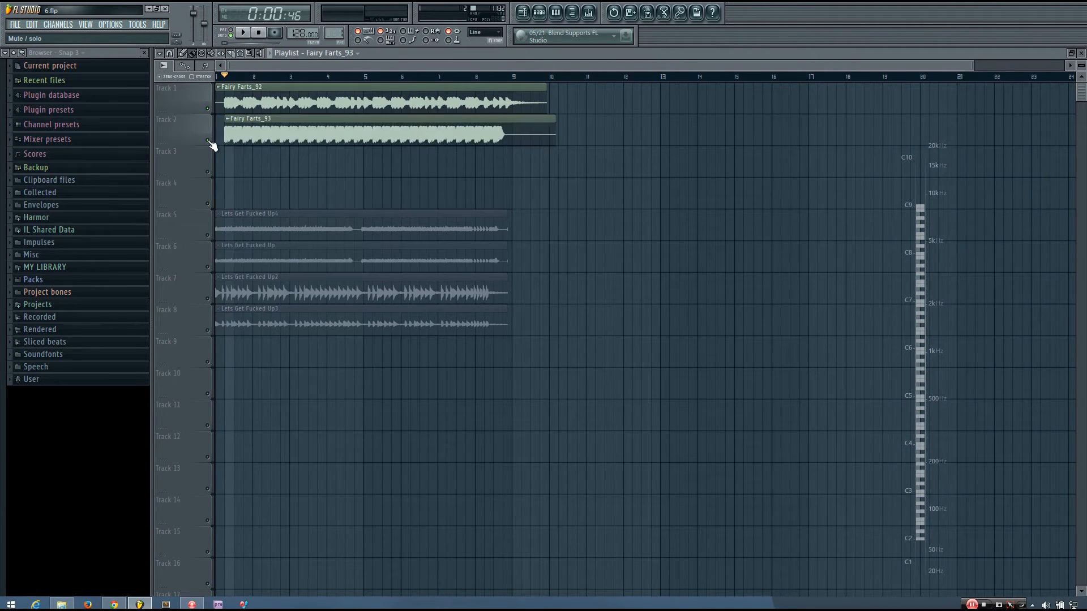
key("space")
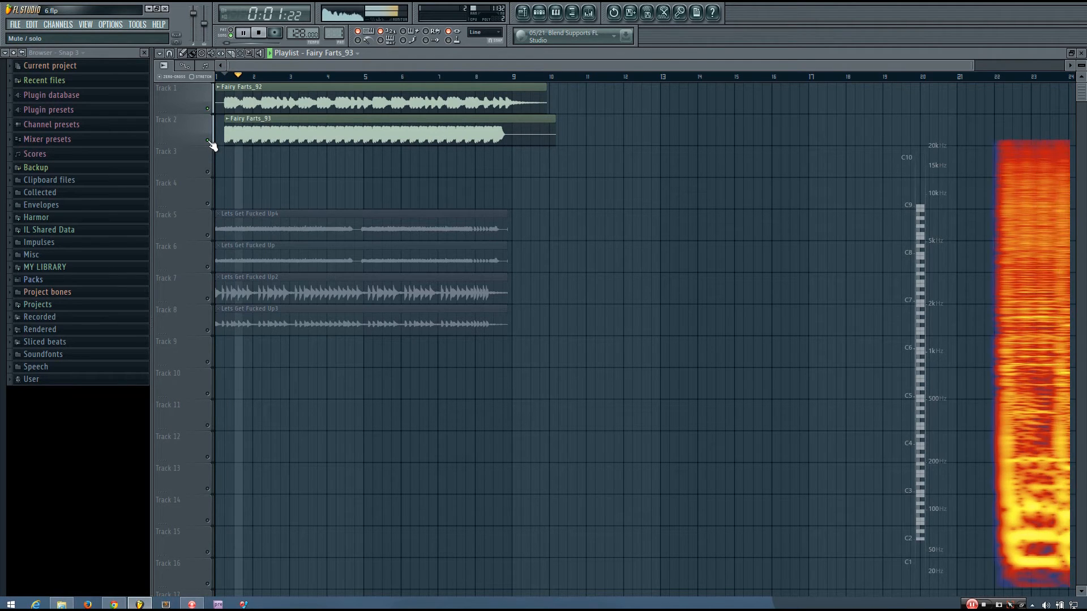
left_click(589, 12)
key("space")
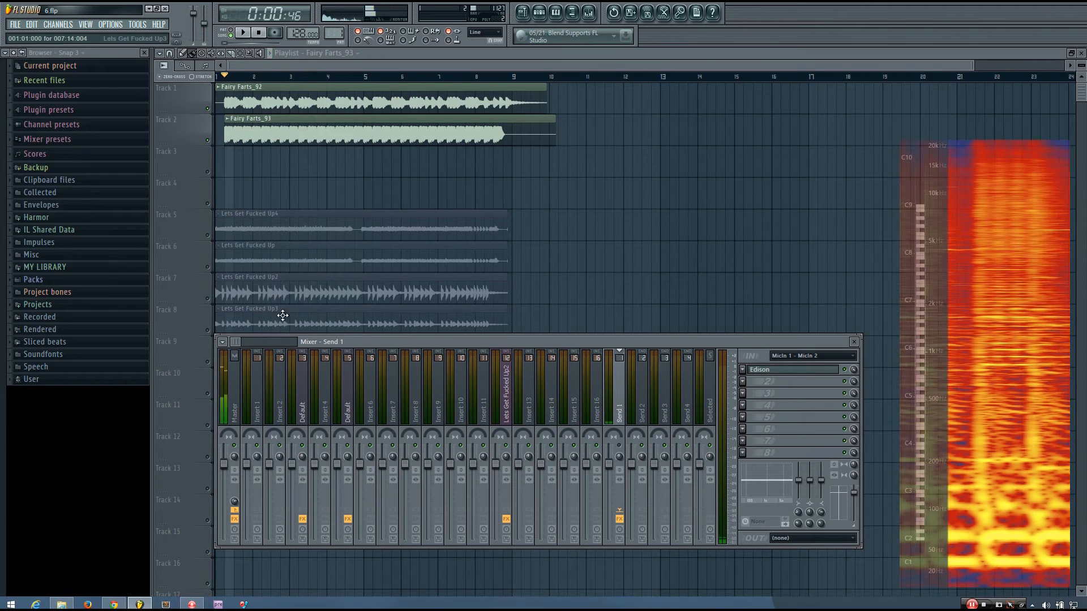
Bring up the channel rack and place the Fairy Farts_94 sample from its channel settings on playlist Track 3 near bar 1.
left_click(538, 12)
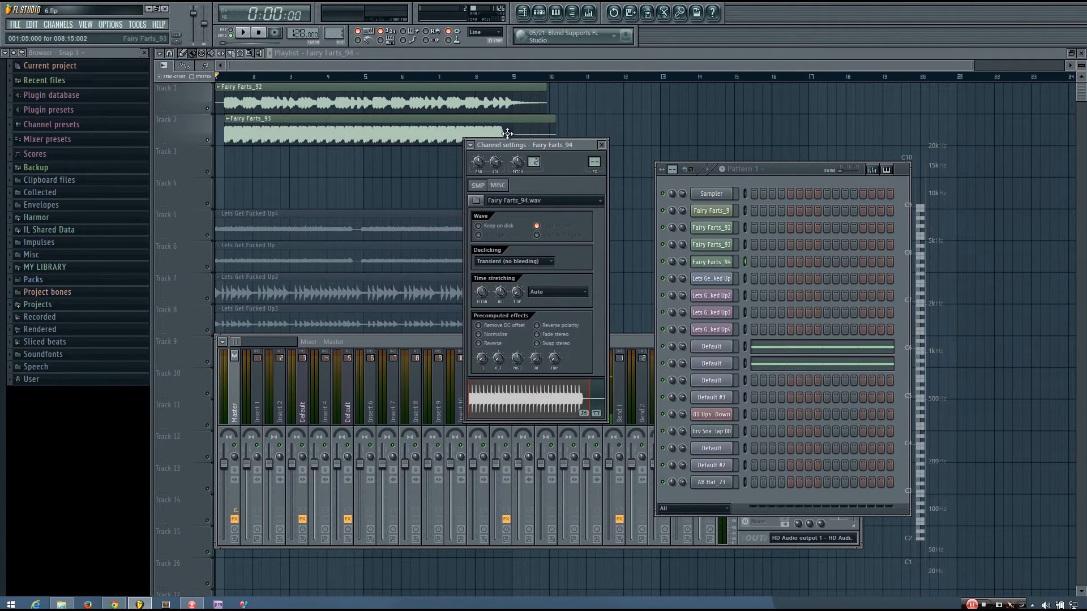
right_click(497, 162)
left_click(548, 302)
left_click_drag(527, 405, 236, 165)
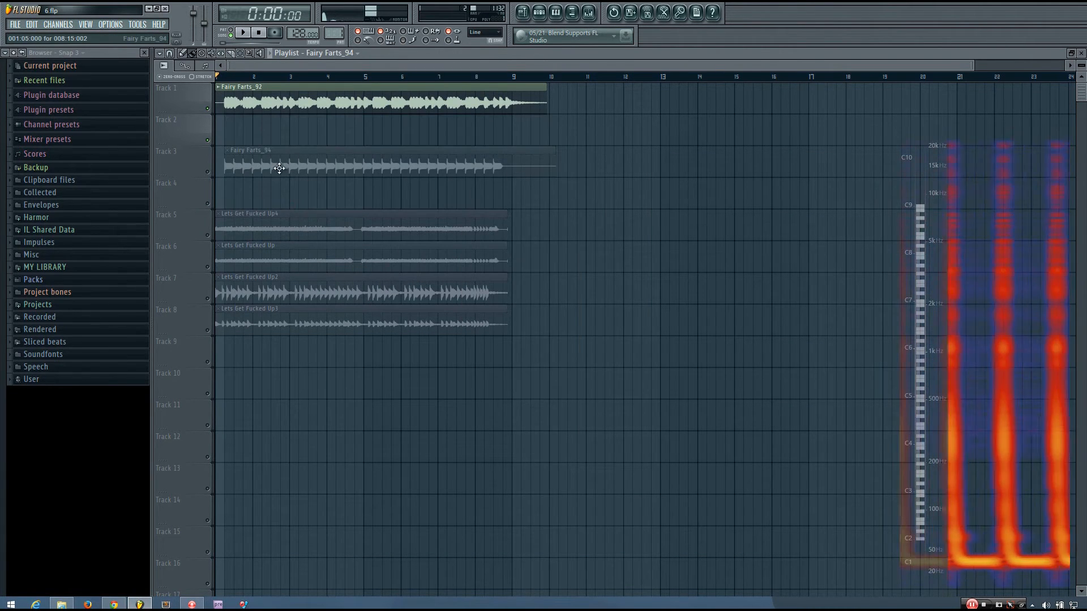
Unmute Track 3 and open the channel settings of its Fairy Farts_94 clip.
left_click(207, 172)
double_click(312, 171)
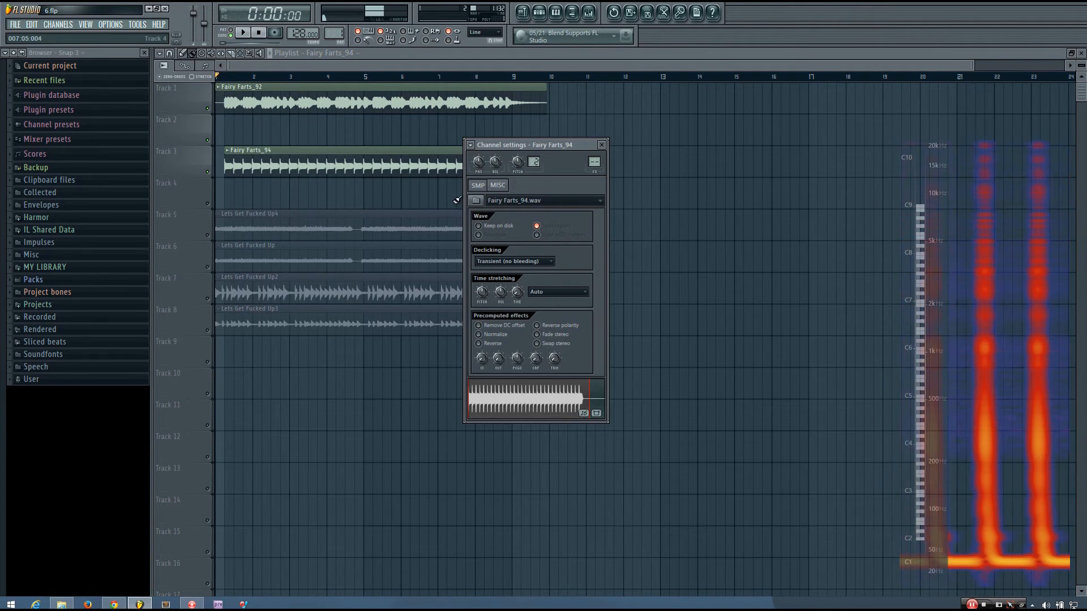
Close the Fairy Farts_94 channel settings and play the song, muting and unmuting Track 1 to compare the spectrum with and without it.
left_click(602, 145)
key("space")
key("space")
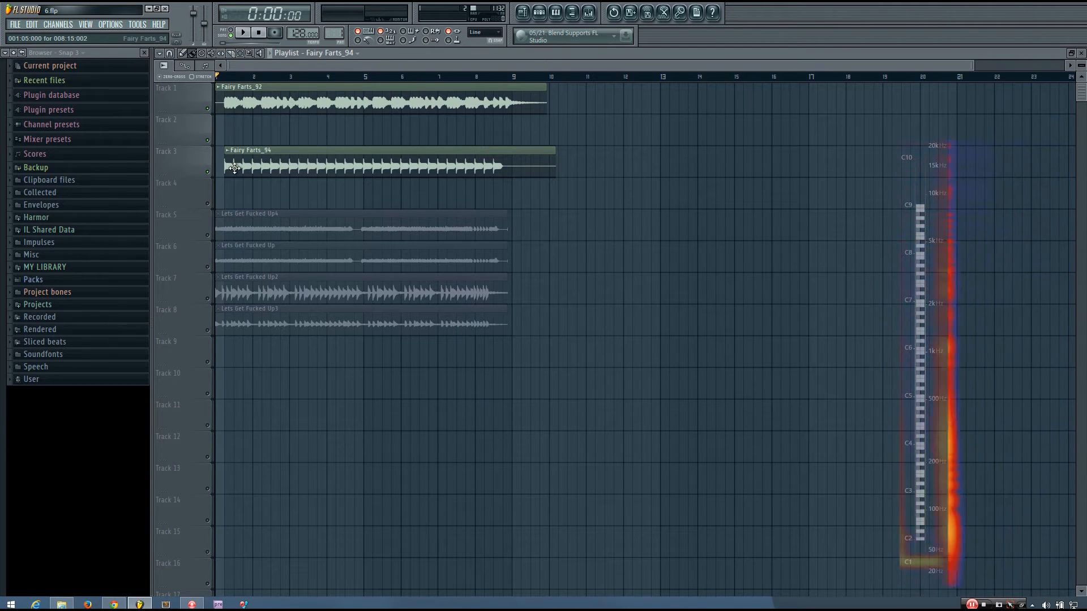
left_click(208, 109)
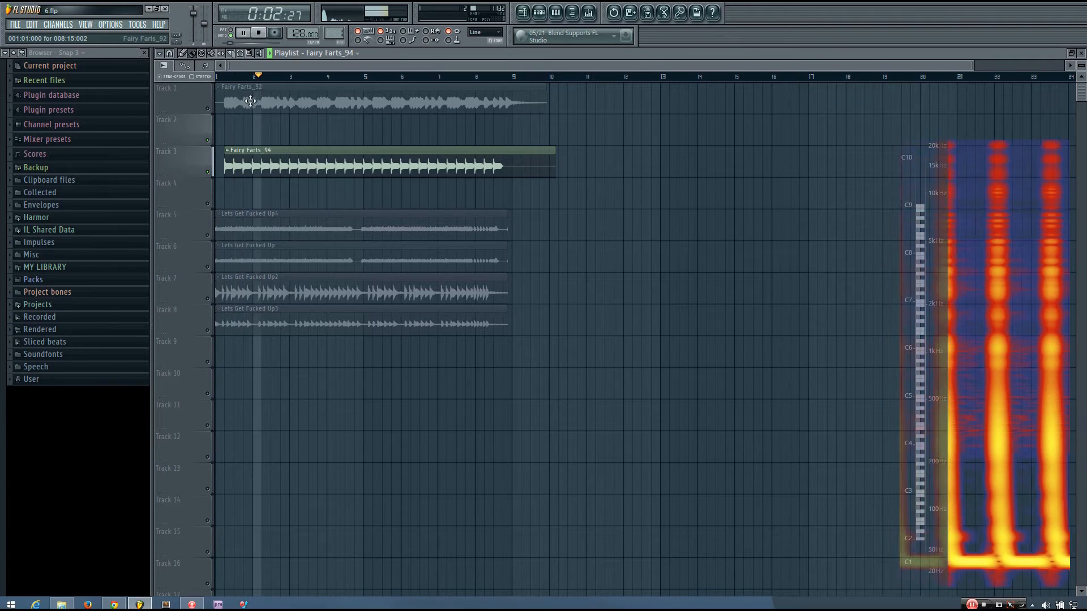
left_click(208, 109)
key("space")
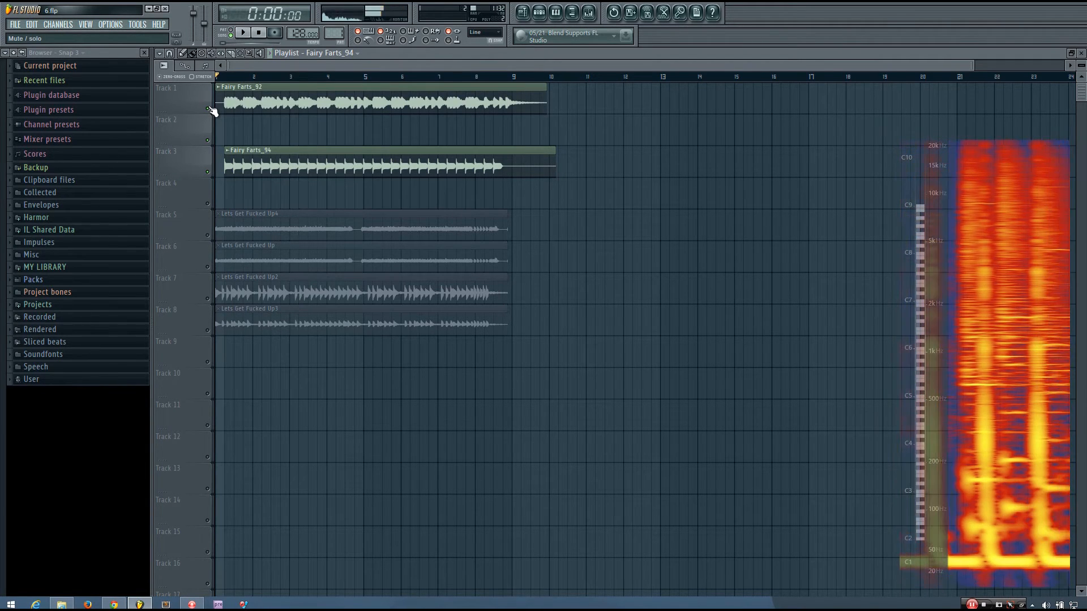
Set the playhead to where the Fairy Farts_94 clip starts and play Tracks 1 and 3 together, both unmuted.
left_click(209, 172)
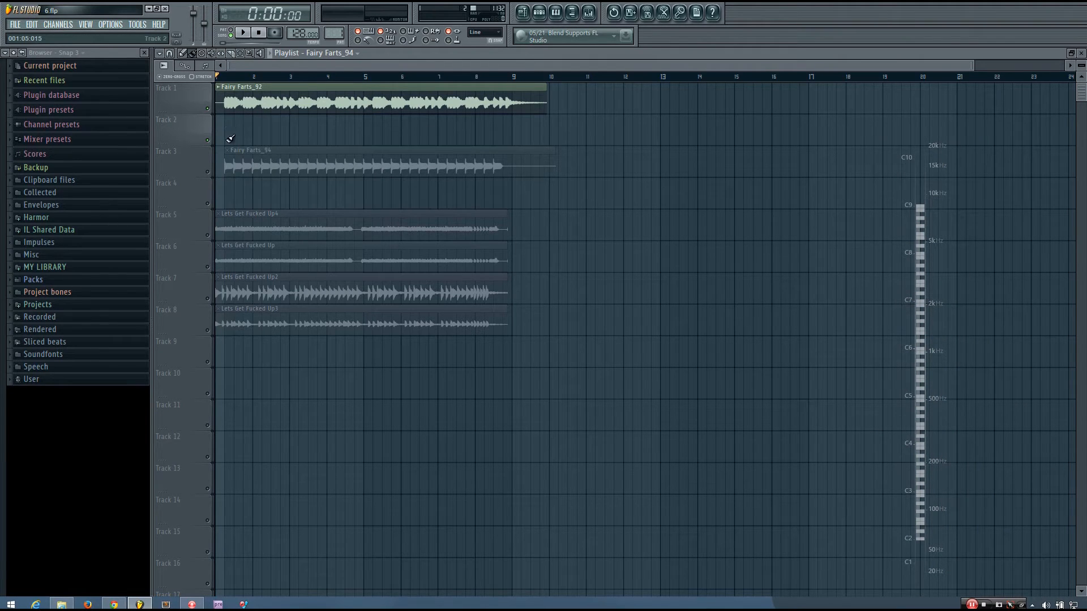
left_click(225, 77)
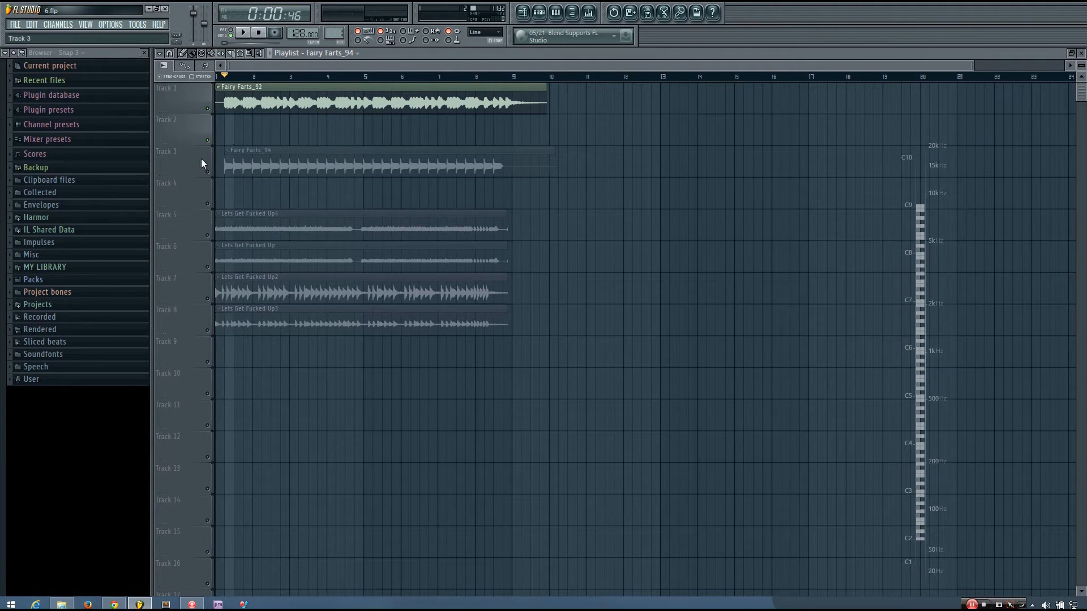
left_click(208, 172)
key("space")
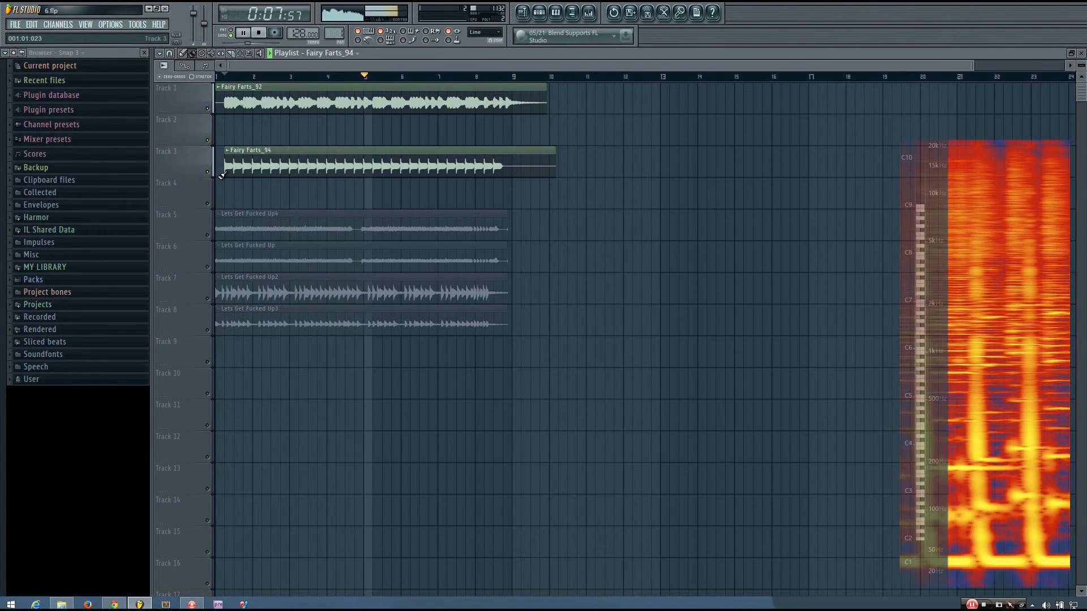
key("space")
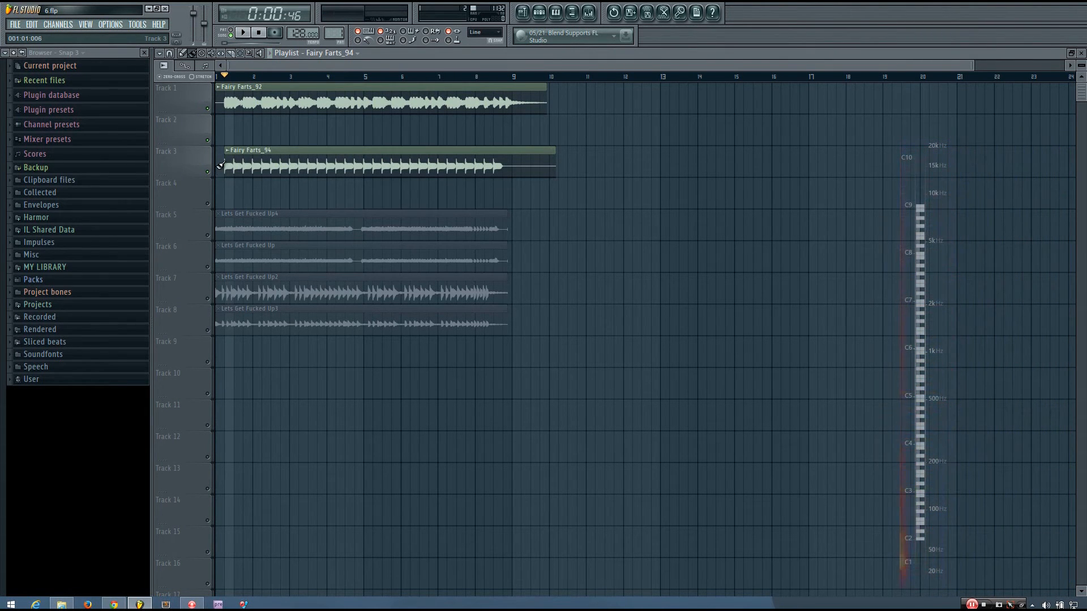
Solo Track 3 and play it briefly, and switch the solo to Track 1.
right_click(207, 172)
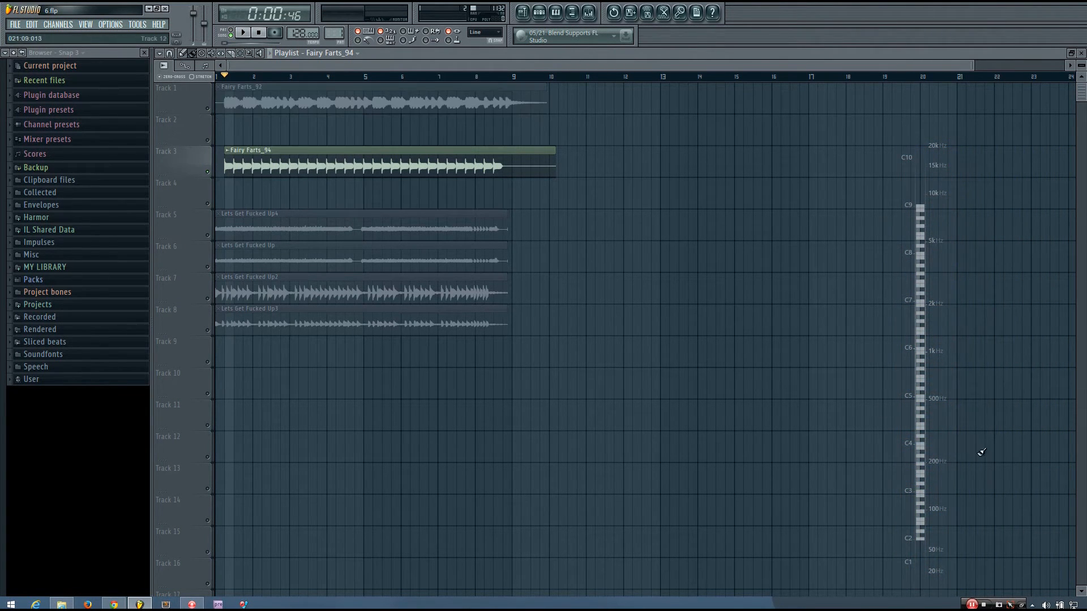
key("space")
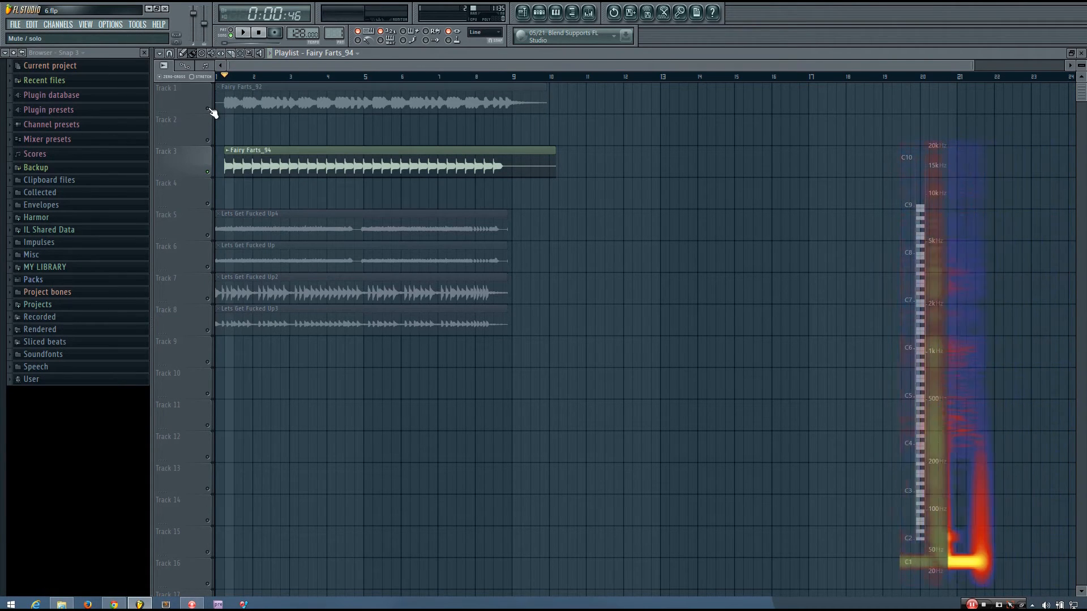
right_click(208, 109)
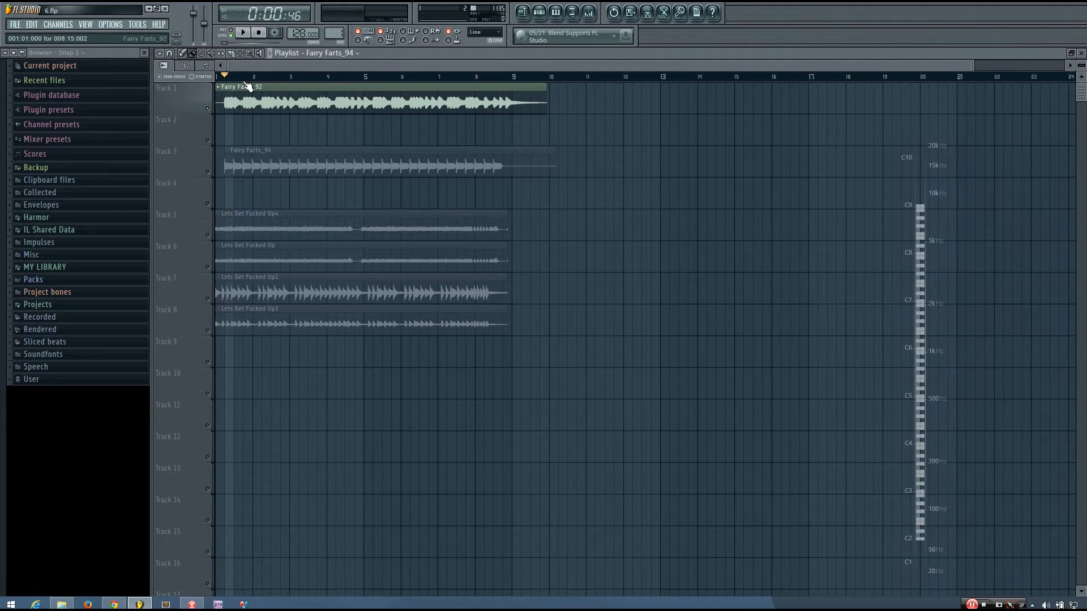
Bring up the mixer and channel rack, start playback, and route the Fairy Farts_92 channel to mixer insert 9.
left_click(591, 15)
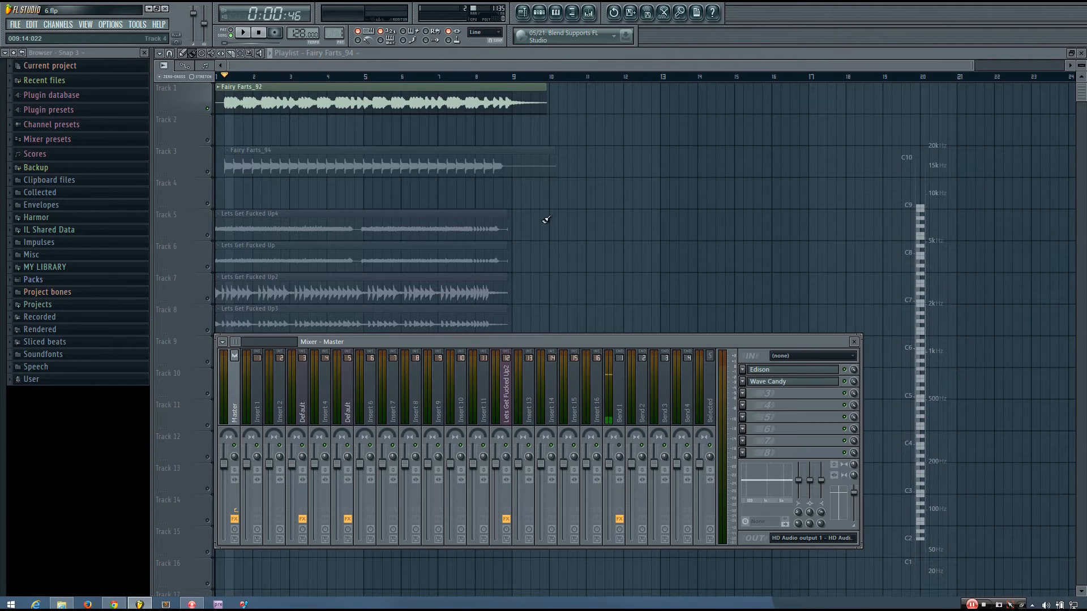
left_click(541, 16)
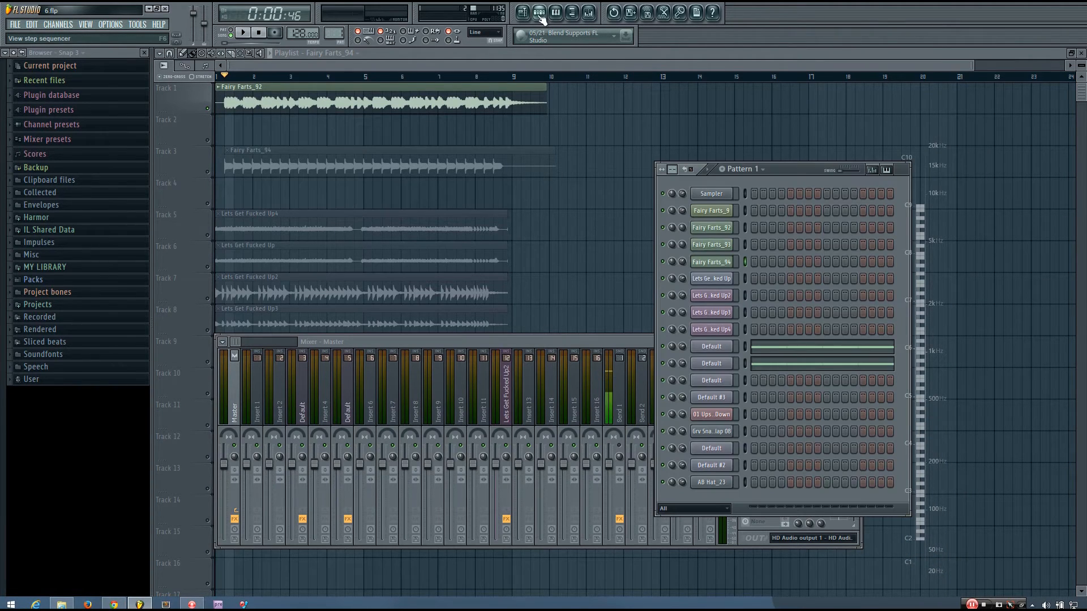
left_click(547, 19)
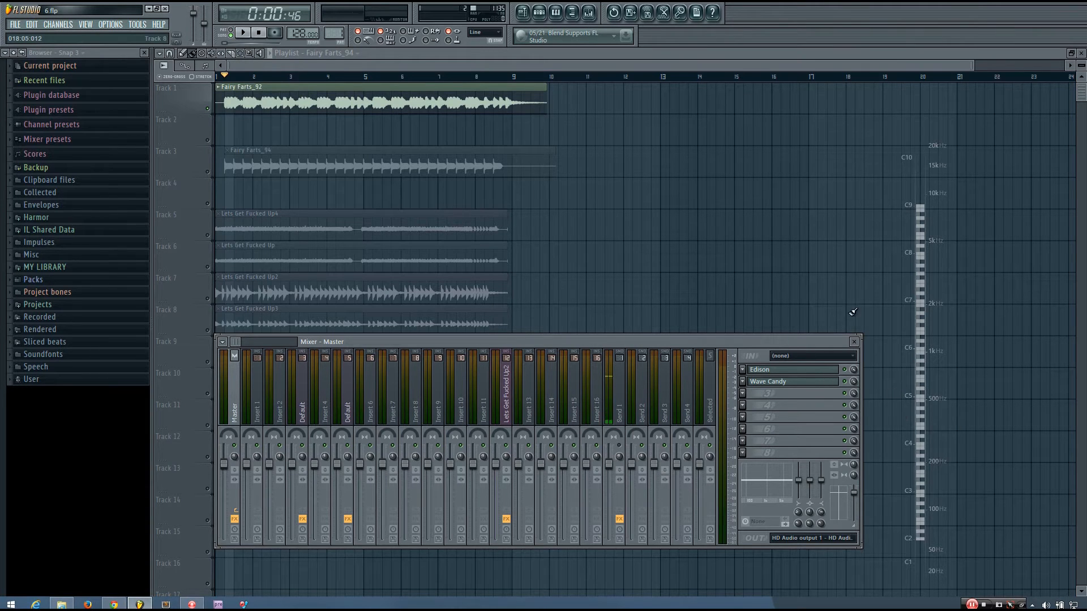
key("space")
key("F6")
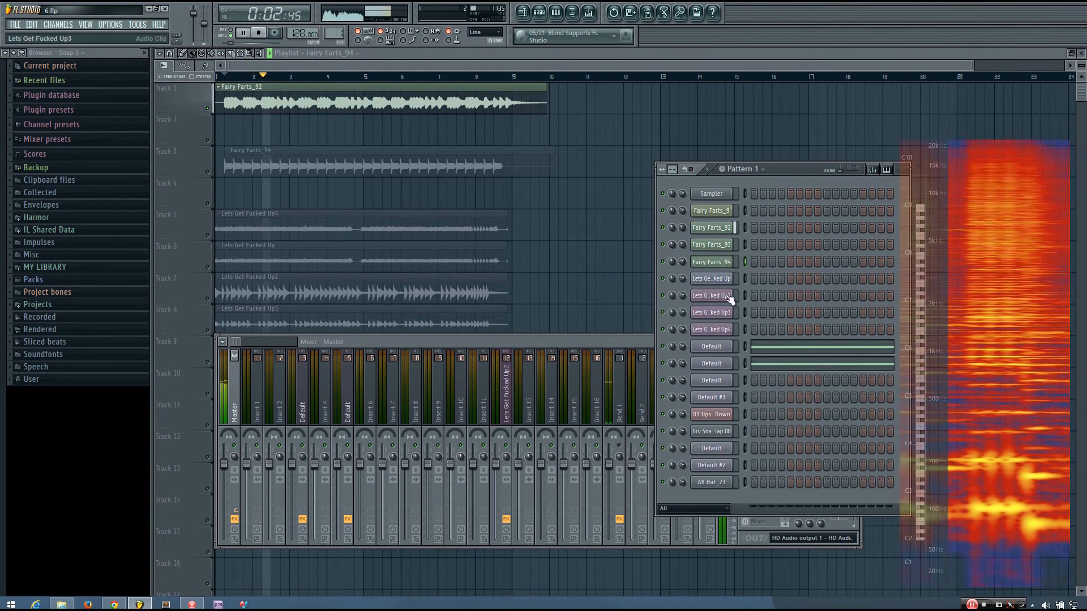
right_click(440, 406)
left_click(566, 397)
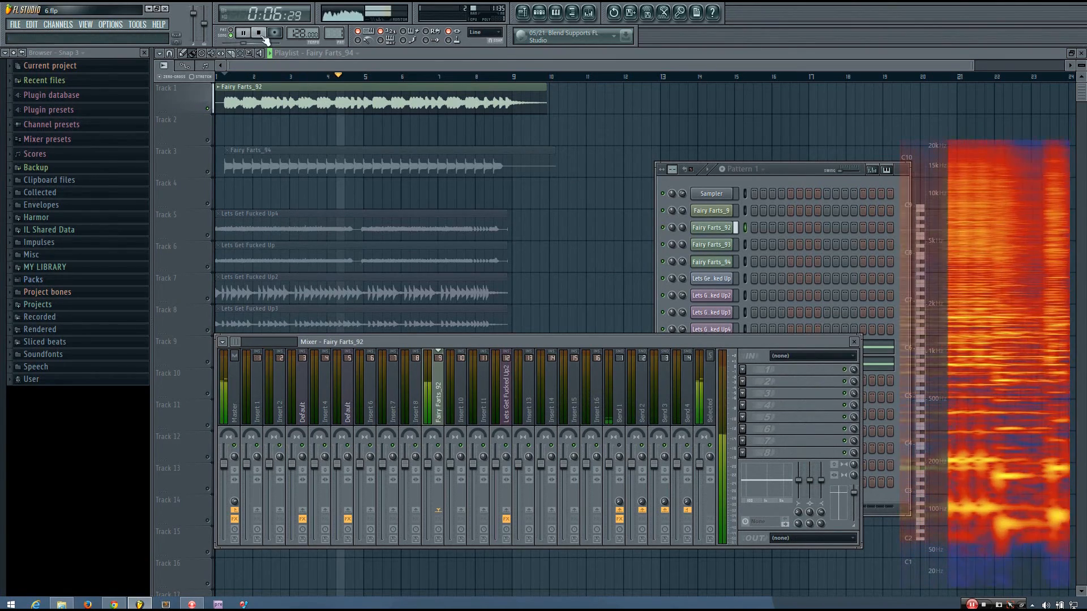
Add Fruity Parametric EQ 2 to the Fairy Farts_92 insert and tune band 1 as a high pass at about 207 Hz during playback.
left_click(749, 373)
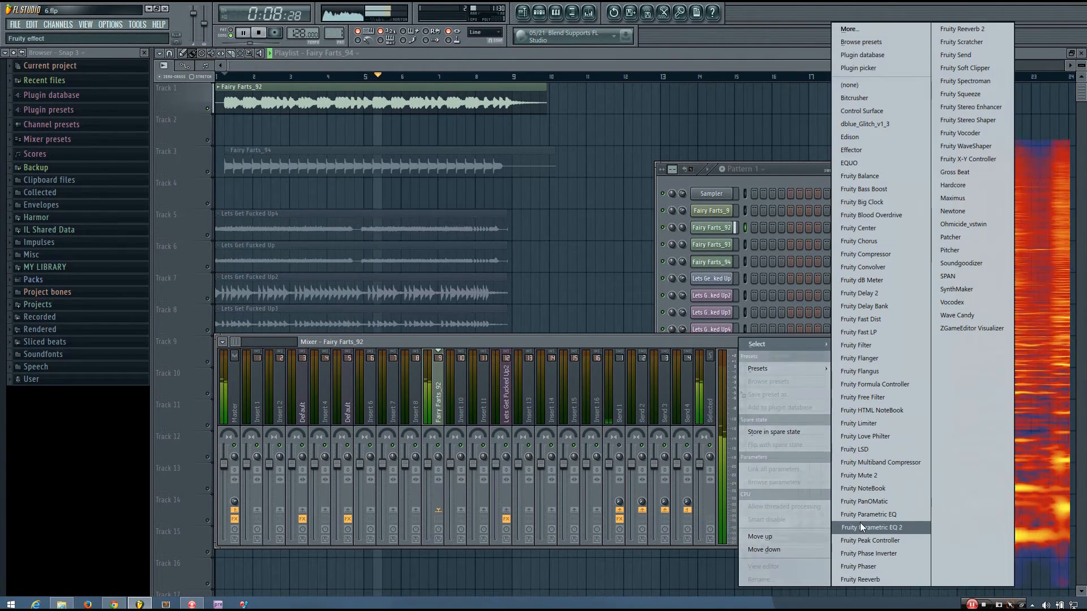
left_click(860, 527)
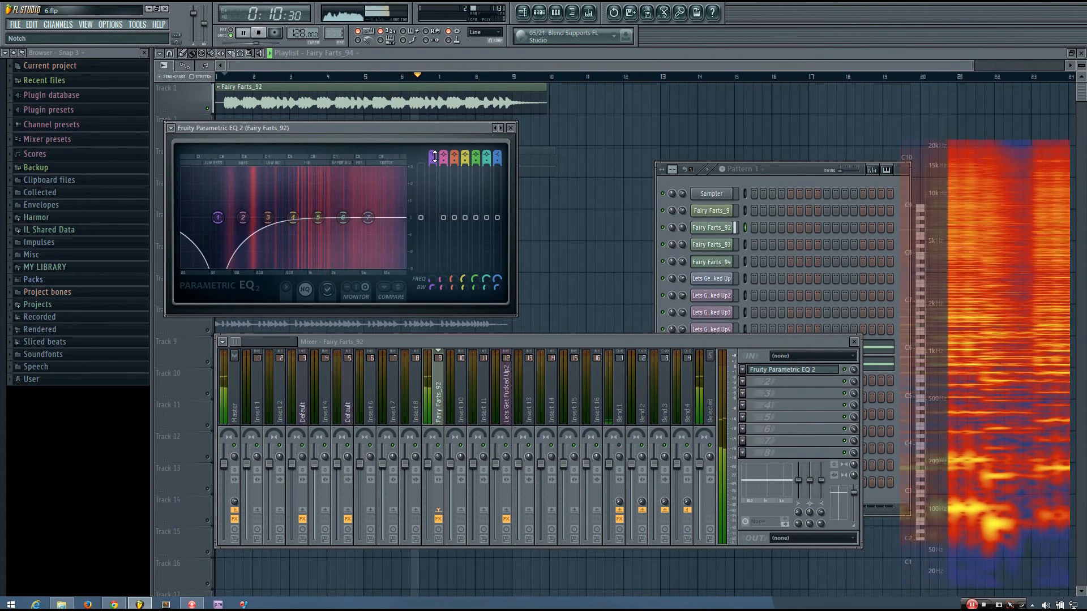
left_click_drag(435, 157, 435, 161)
left_click_drag(432, 280, 432, 259)
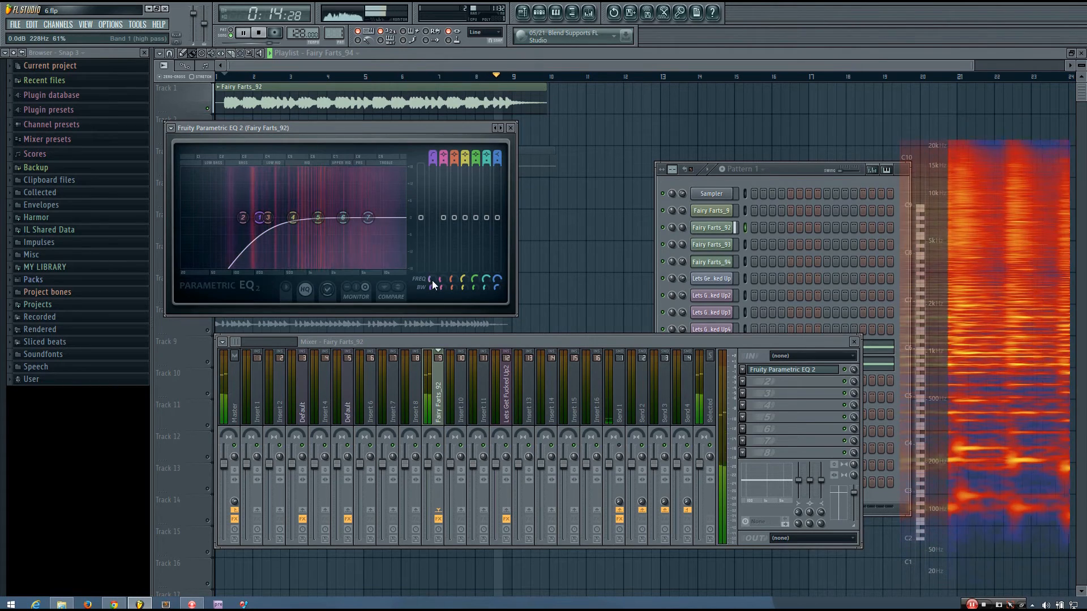
key("space")
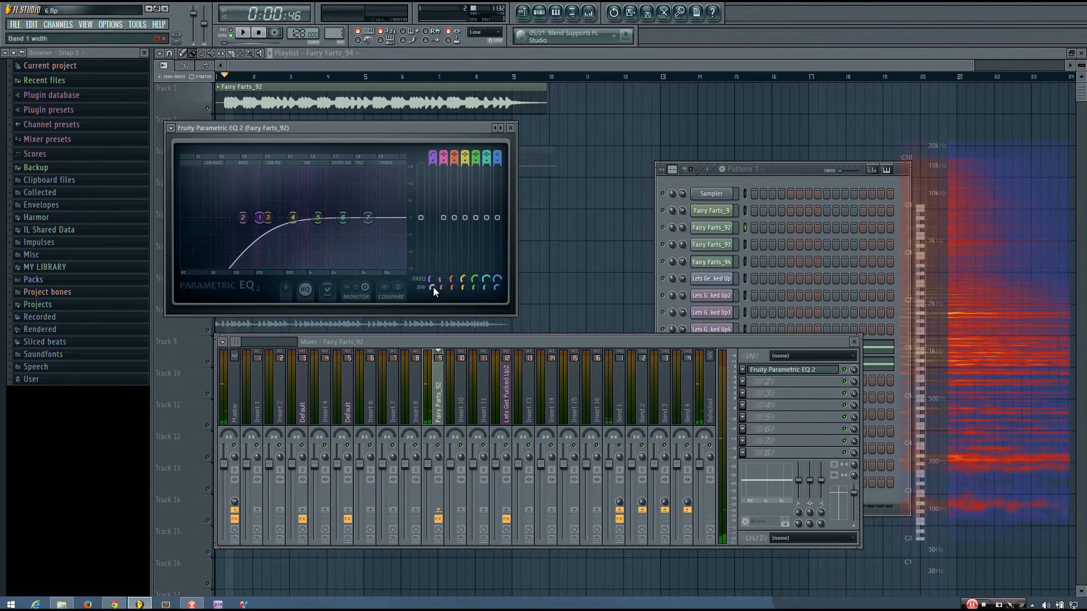
key("space")
left_click_drag(434, 286, 433, 281)
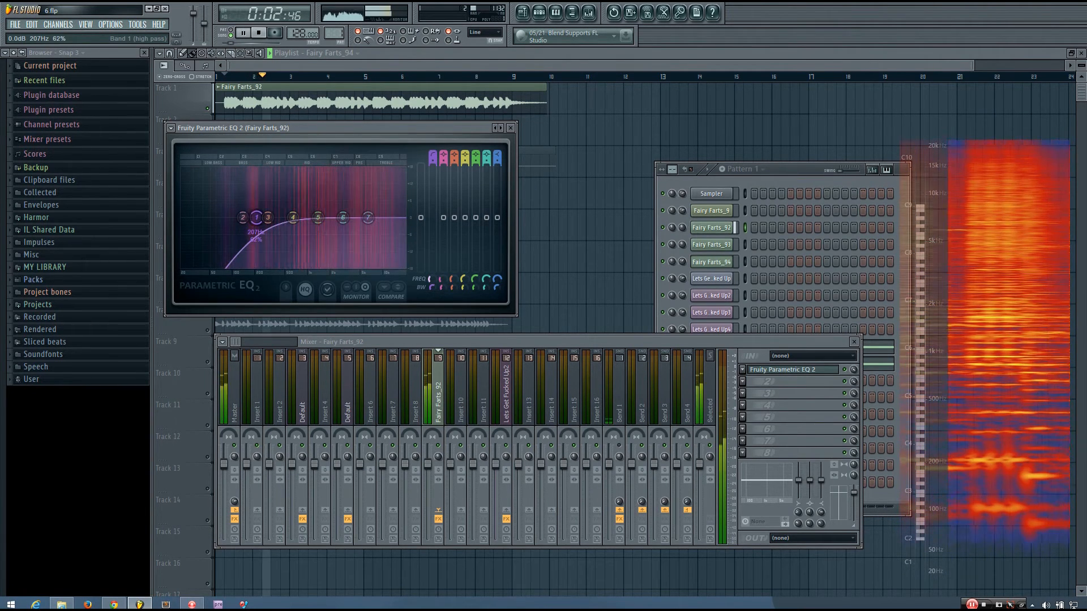
key("space")
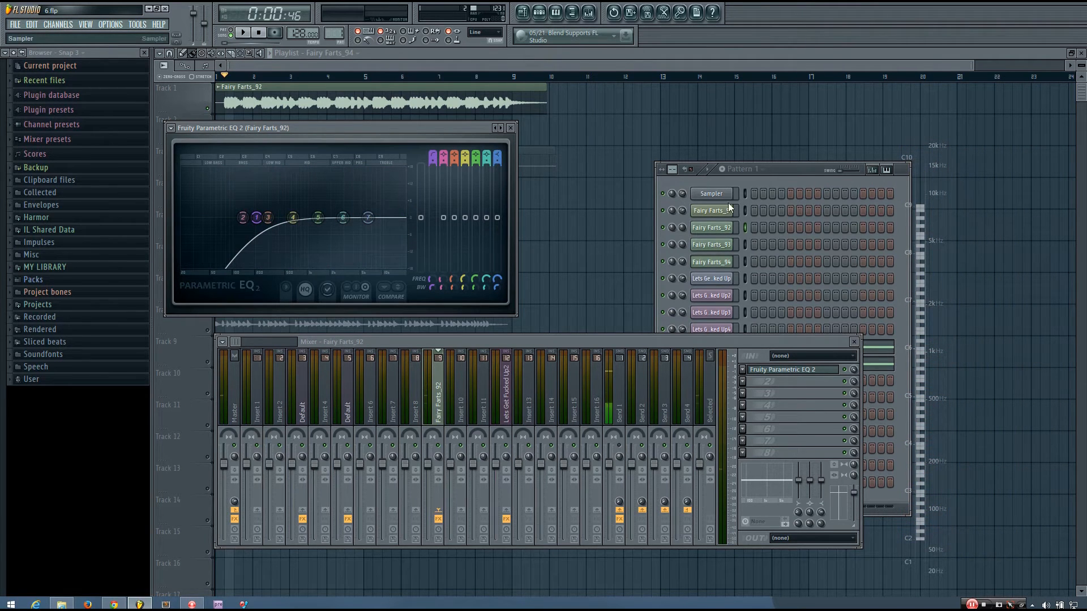
Place the Fairy Farts_93 sample on playlist Track 2, aligned with the start of the Track 3 clip, and stop playback.
left_click(717, 249)
left_click_drag(526, 397, 234, 125)
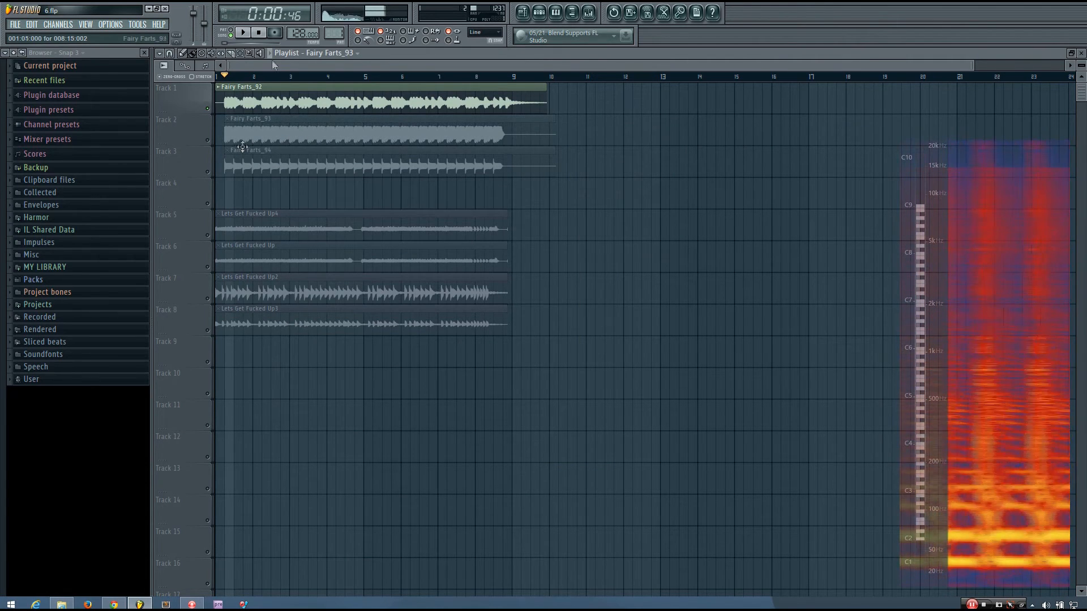
left_click(260, 34)
Unmute Track 2 and play the Fairy Farts_93 clip together with Track 1.
left_click(207, 141)
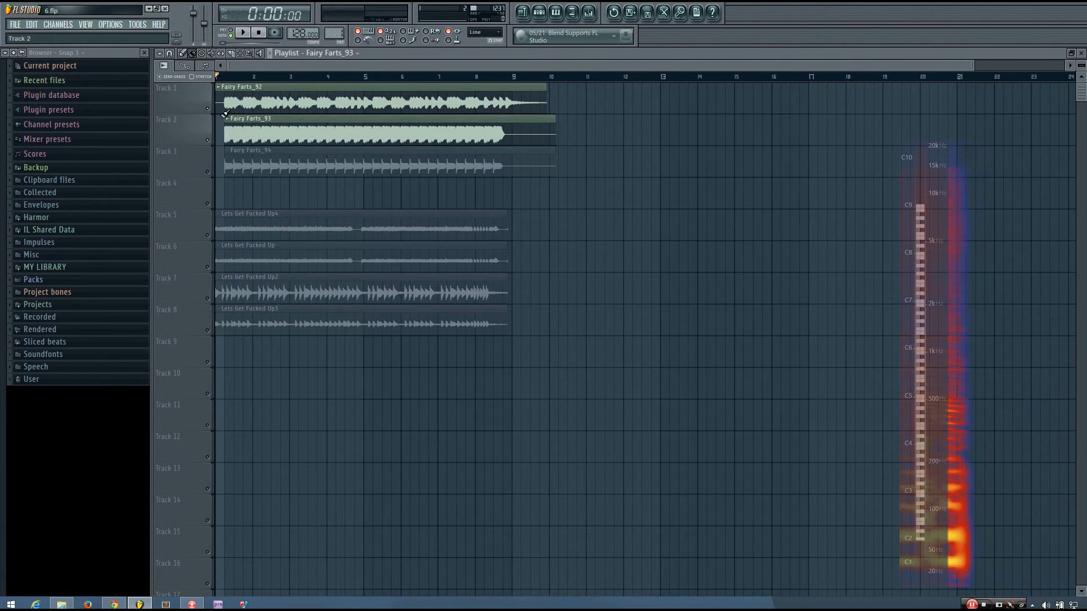
key("space")
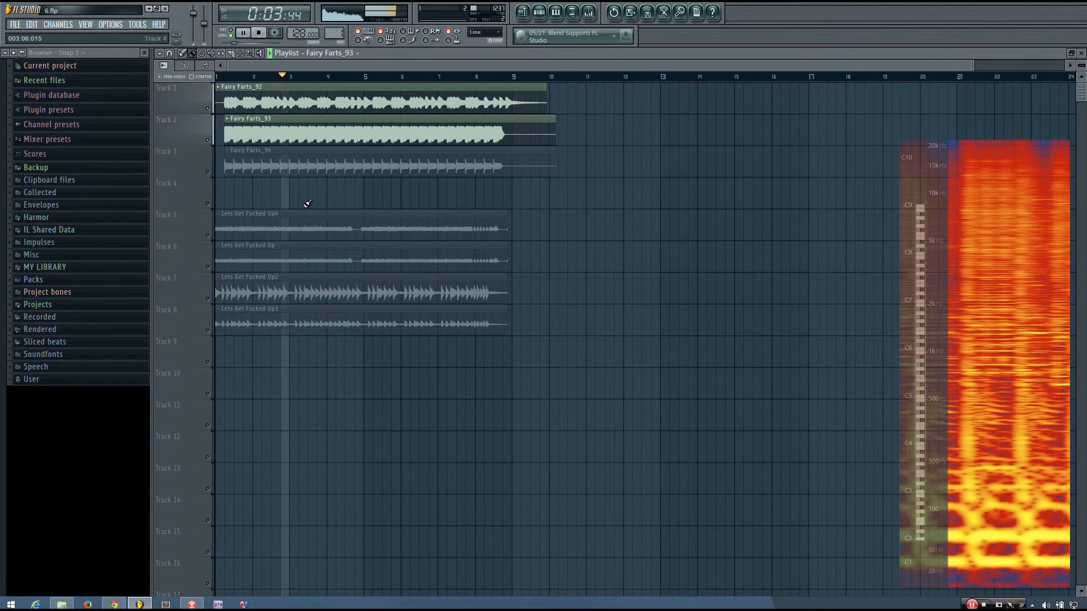
key("space")
Mute Track 2, unmute Track 3, and play Tracks 1 and 3 from the start of the Fairy Farts_94 clip.
left_click(208, 142)
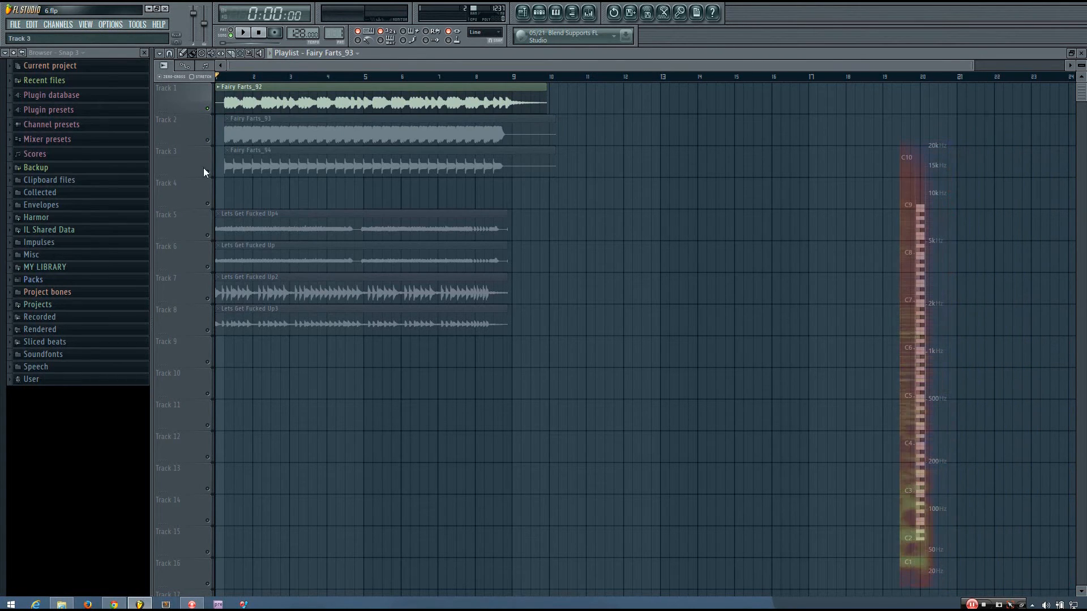
left_click(207, 172)
left_click(225, 77)
key("space")
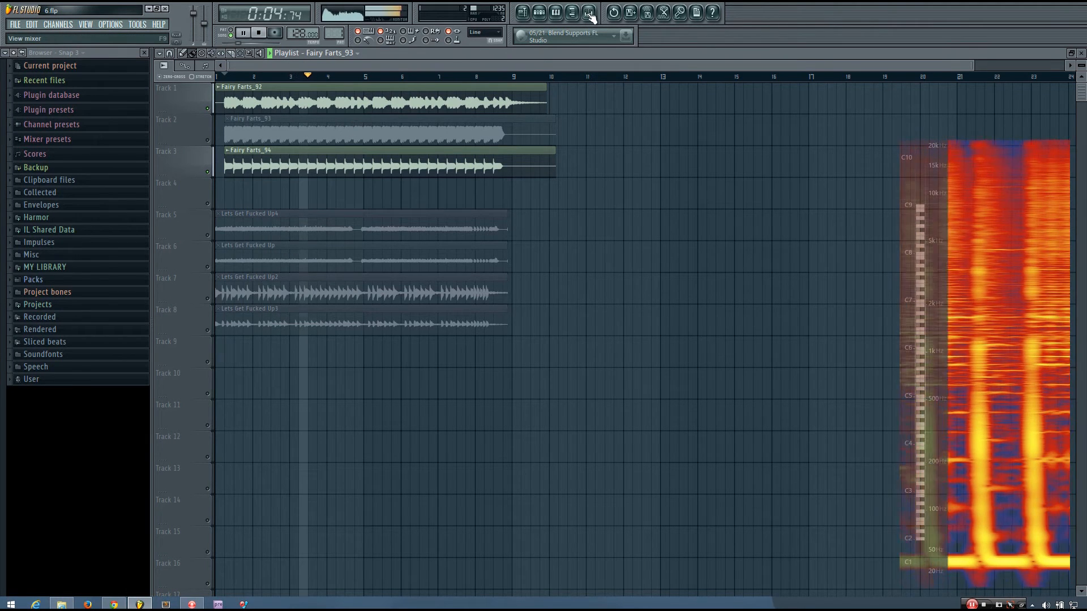
key("space")
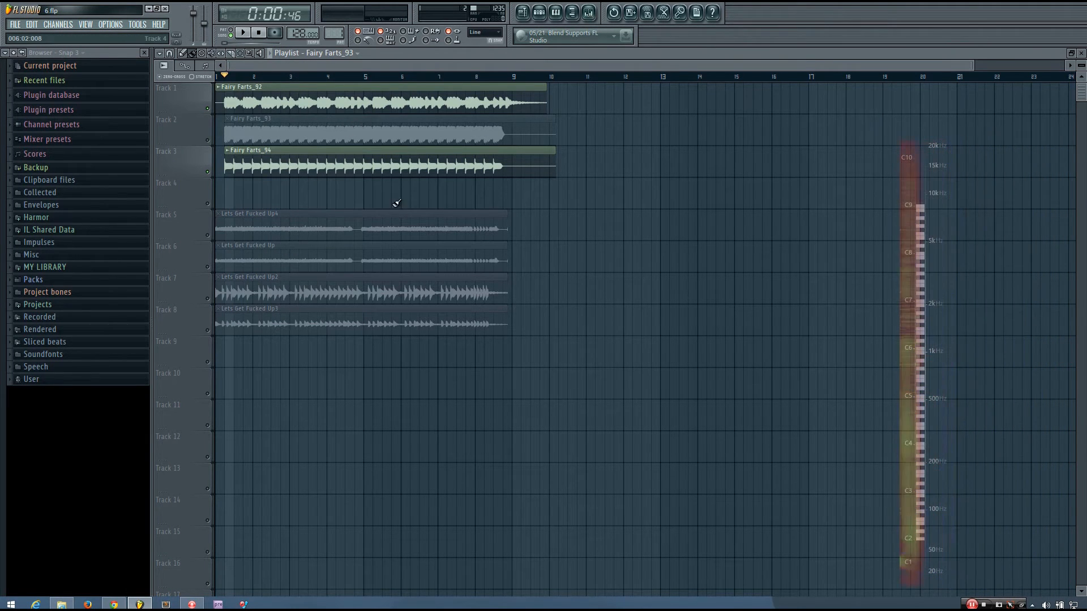
Play from just before bar 2 with the mixer open below the clips, and select the Fairy Farts_92 insert.
left_click_drag(256, 78, 245, 79)
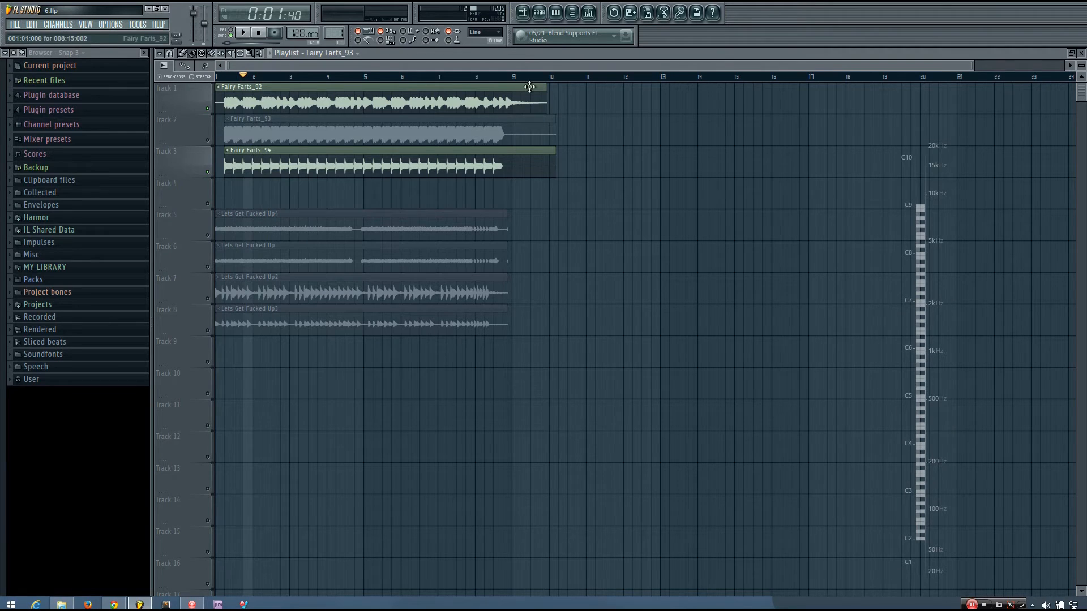
left_click(589, 13)
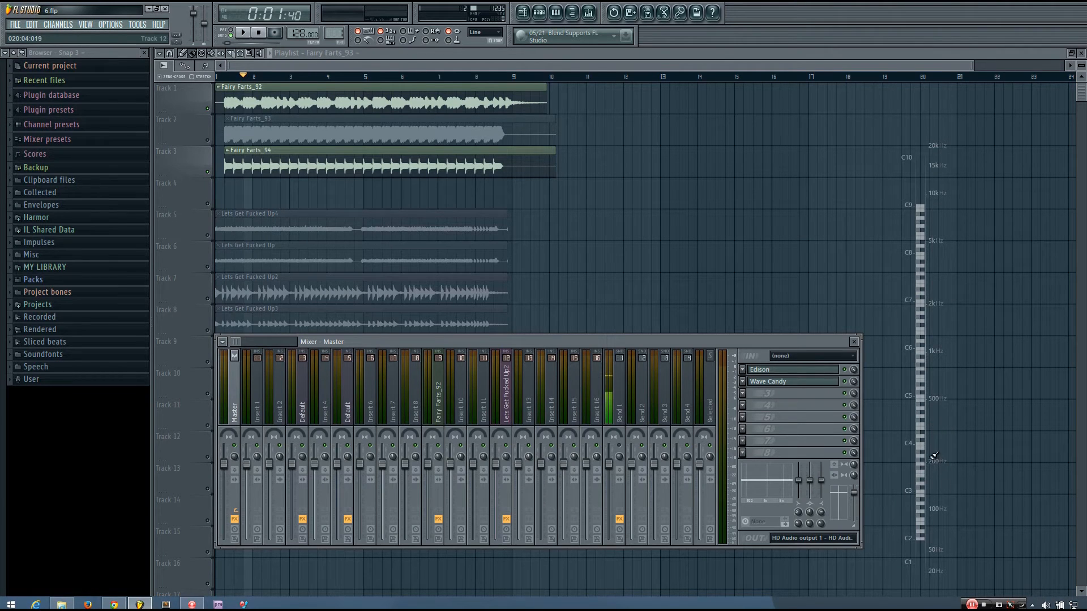
left_click_drag(697, 342, 697, 364)
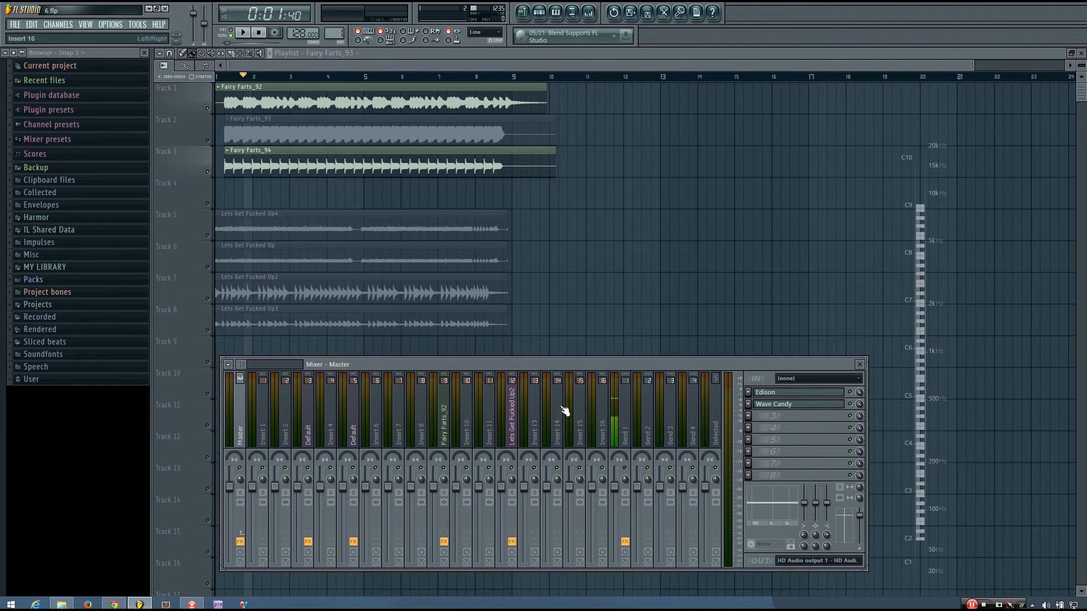
key("space")
left_click(444, 417)
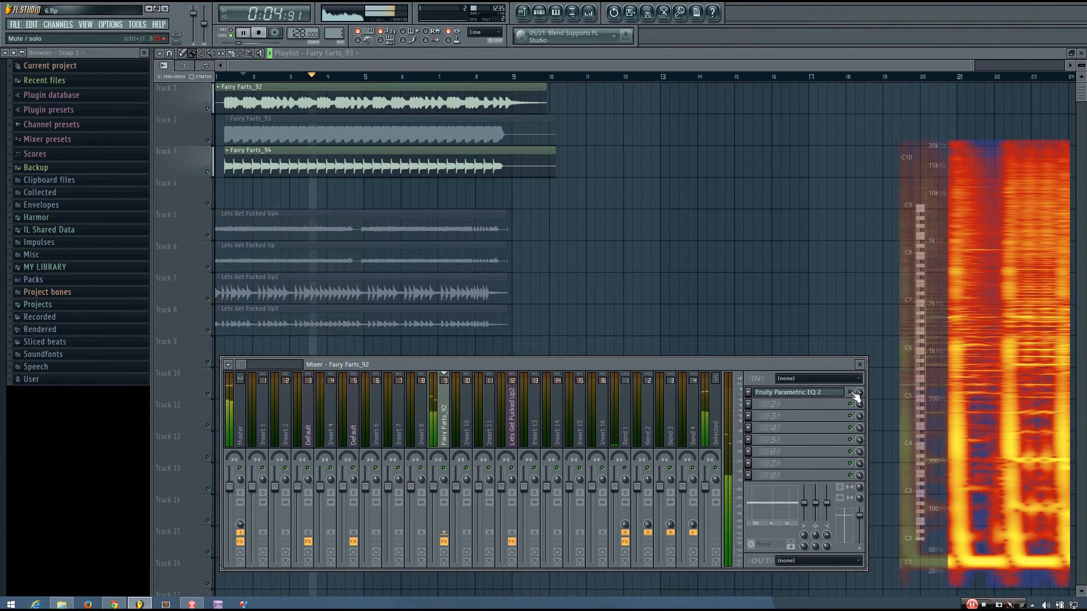
key("space")
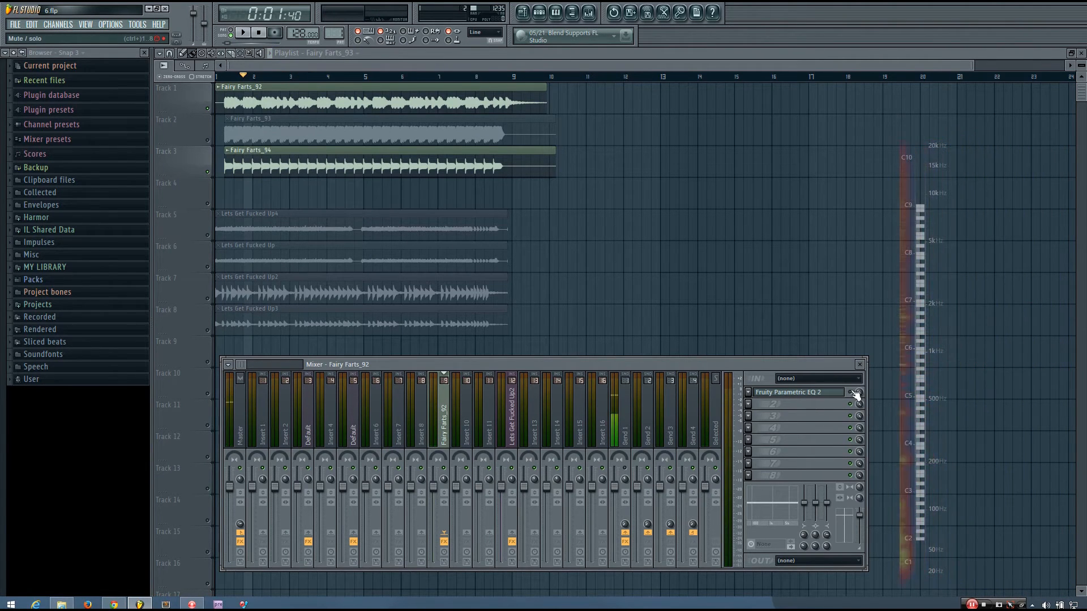
Open the Fairy Farts_92 insert's Fruity Parametric EQ 2 and lower the band 1 high-pass frequency to about 75 Hz during playback.
left_click(816, 393)
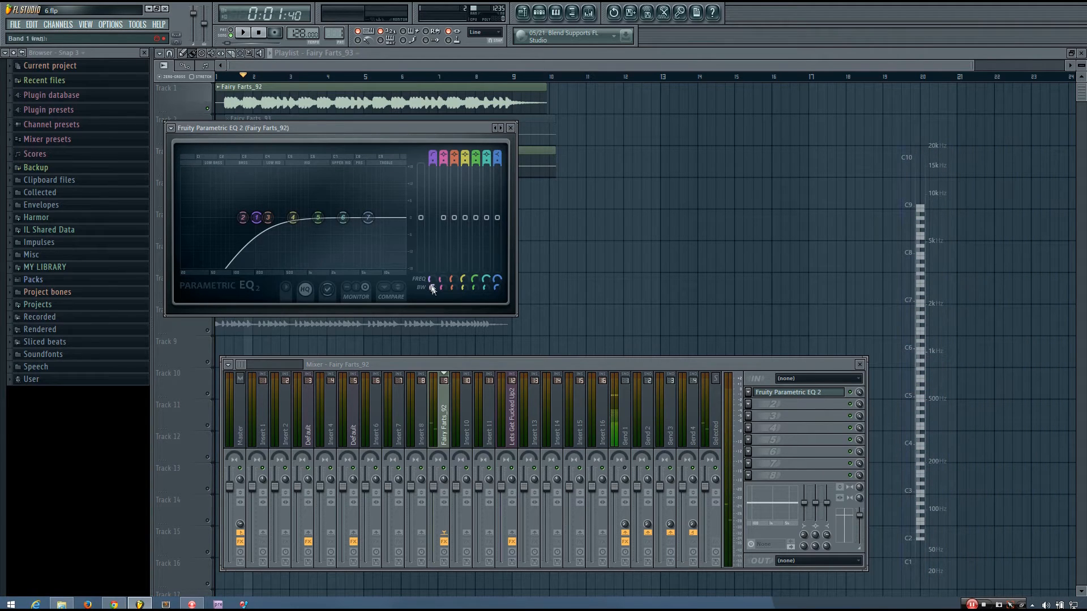
left_click_drag(432, 287, 432, 304)
key("space")
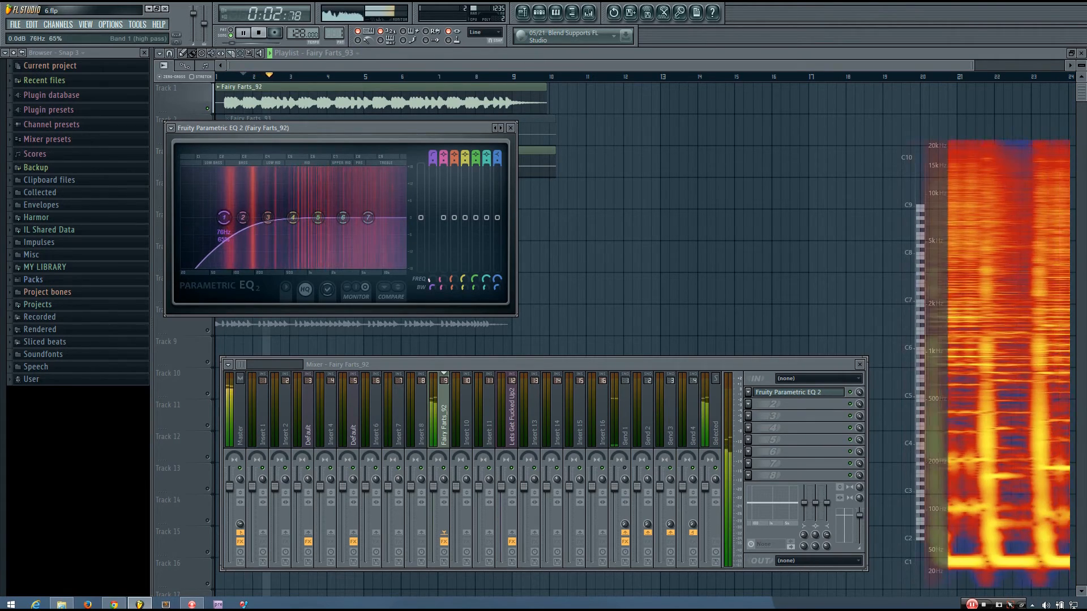
left_click_drag(432, 305, 432, 305)
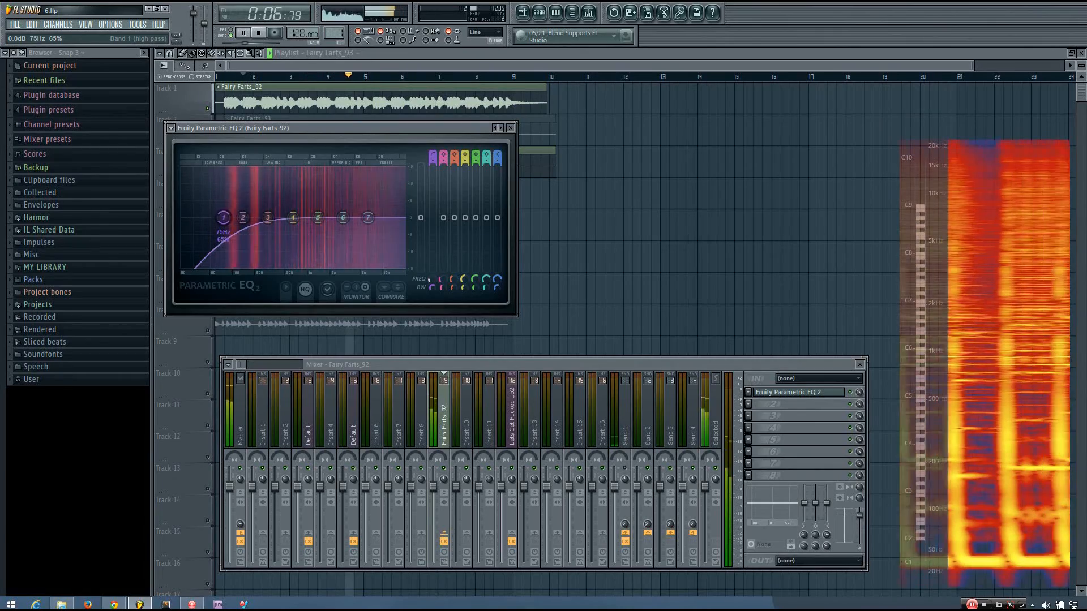
Lower the Fairy Farts_92 equalizer's band 1 high-pass frequency slightly further, stop playback, and close the equalizer.
left_click_drag(429, 277, 430, 285)
key("space")
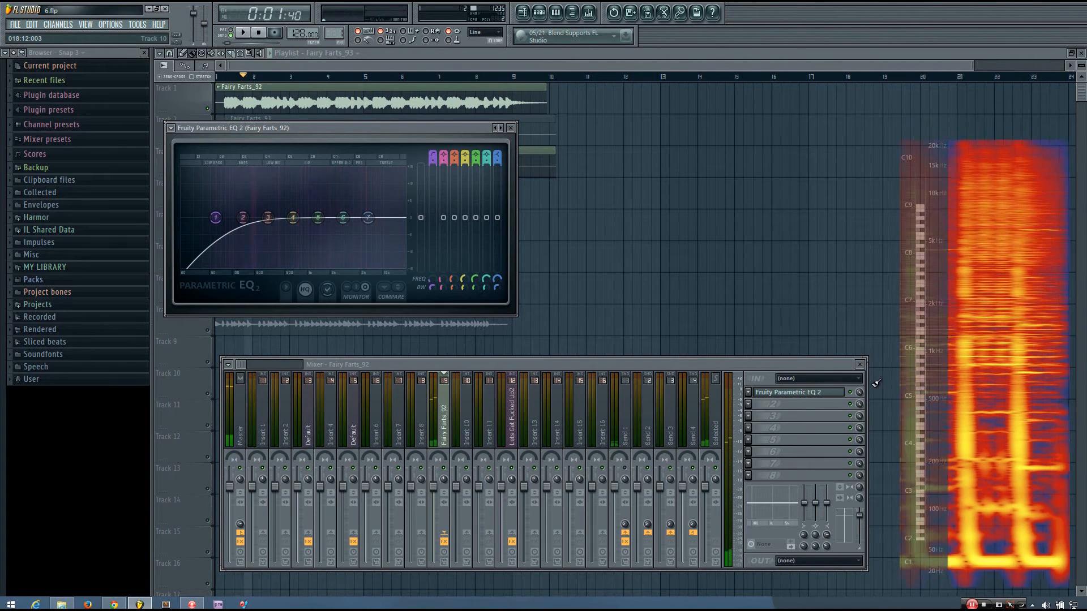
left_click(510, 127)
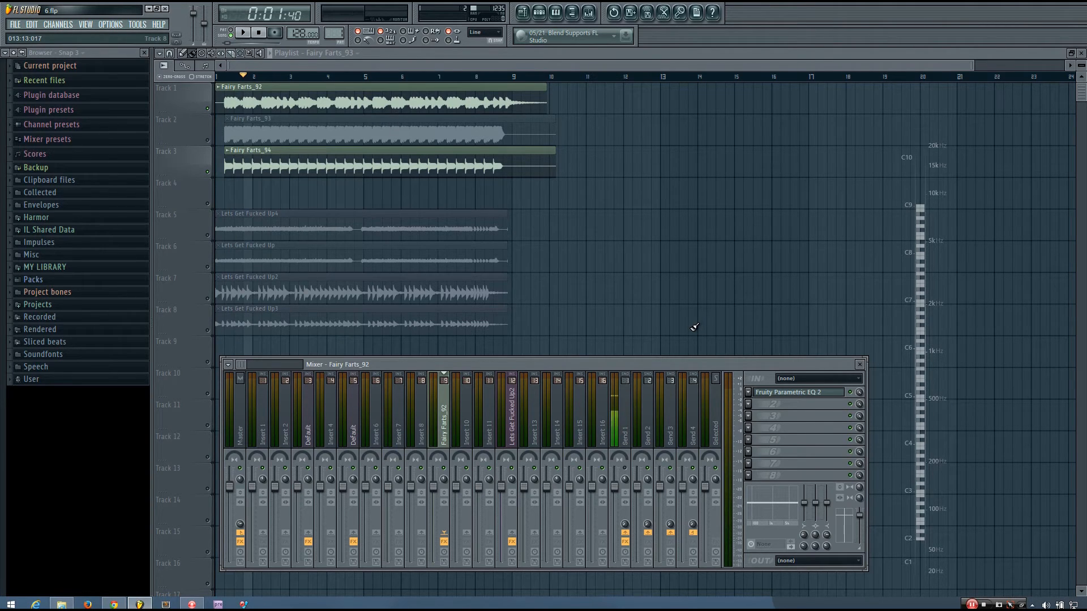
Play Tracks 1 and 3 together with the filter applied, hide the mixer, and stop with only Track 2 unmuted.
key("space")
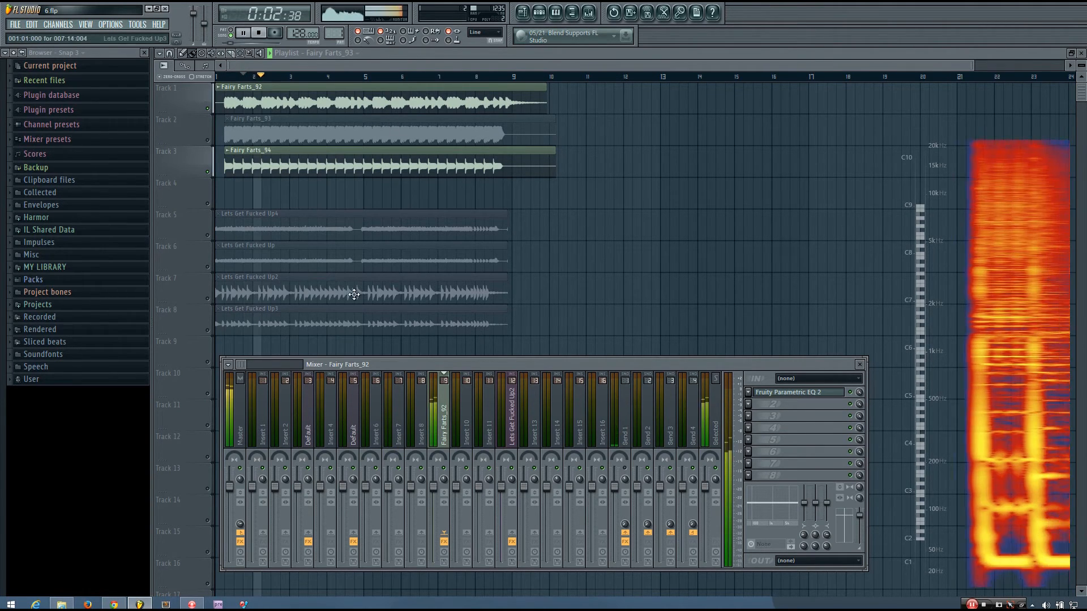
left_click(208, 173)
key("F9")
key("space")
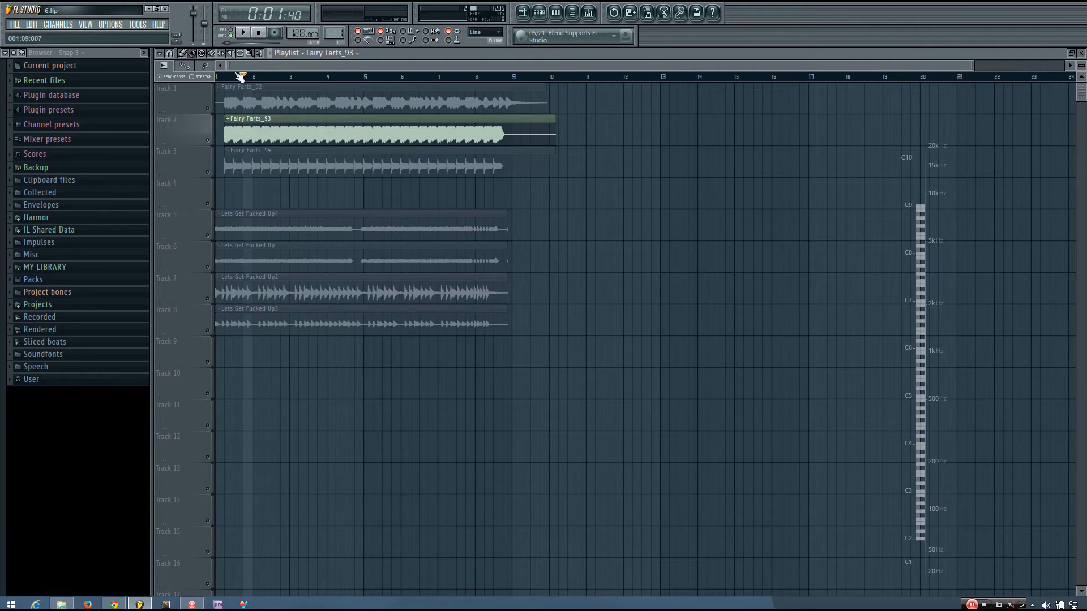
Play Track 2 alone from shortly after bar 2, and switch to only Track 3's Fairy Farts_94 clip being unmuted.
left_click_drag(229, 79, 262, 80)
key("space")
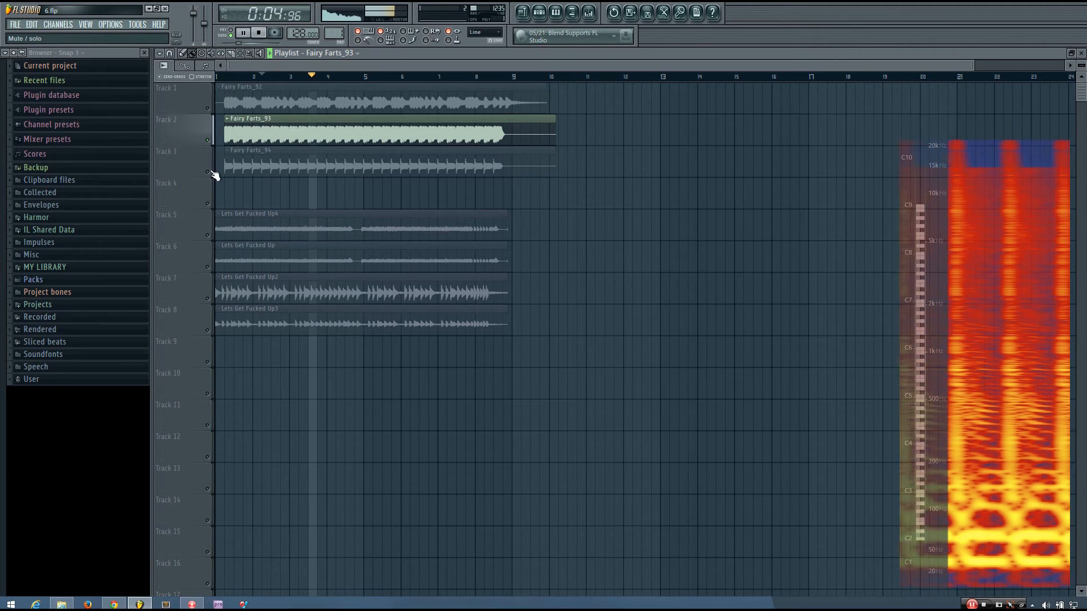
key("space")
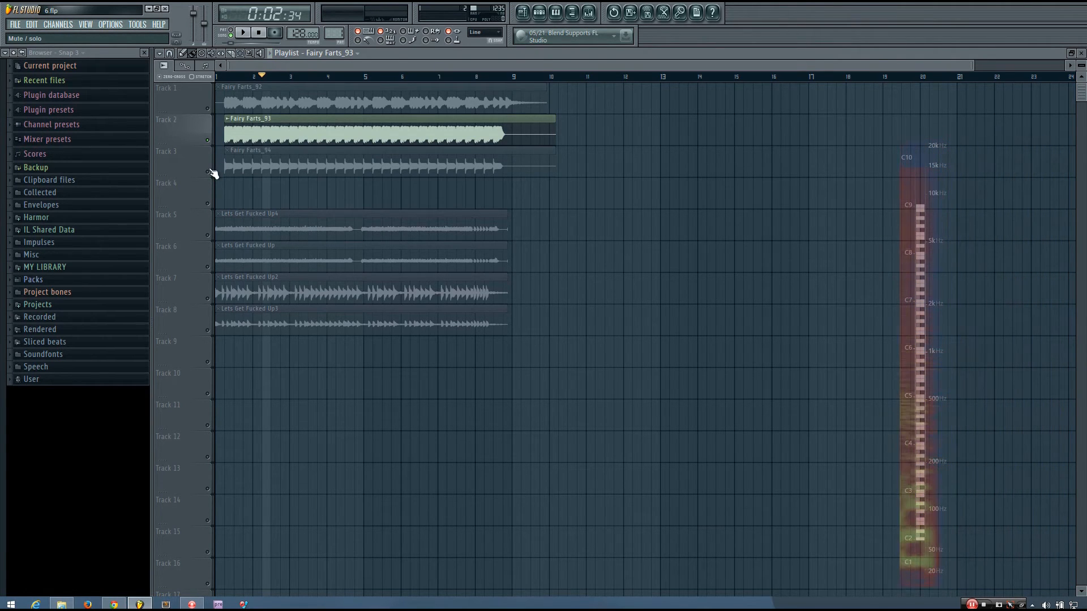
left_click(327, 156)
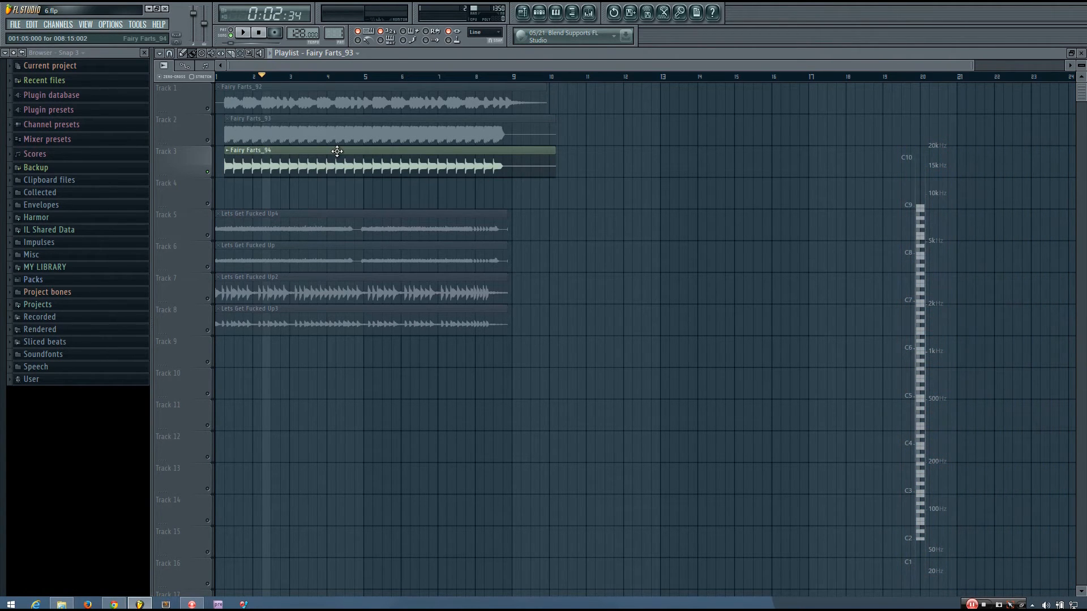
key("space")
Show the channel list and the mixer, and route the AB Hat_23 channel to mixer insert 15.
left_click(589, 12)
left_click(522, 12)
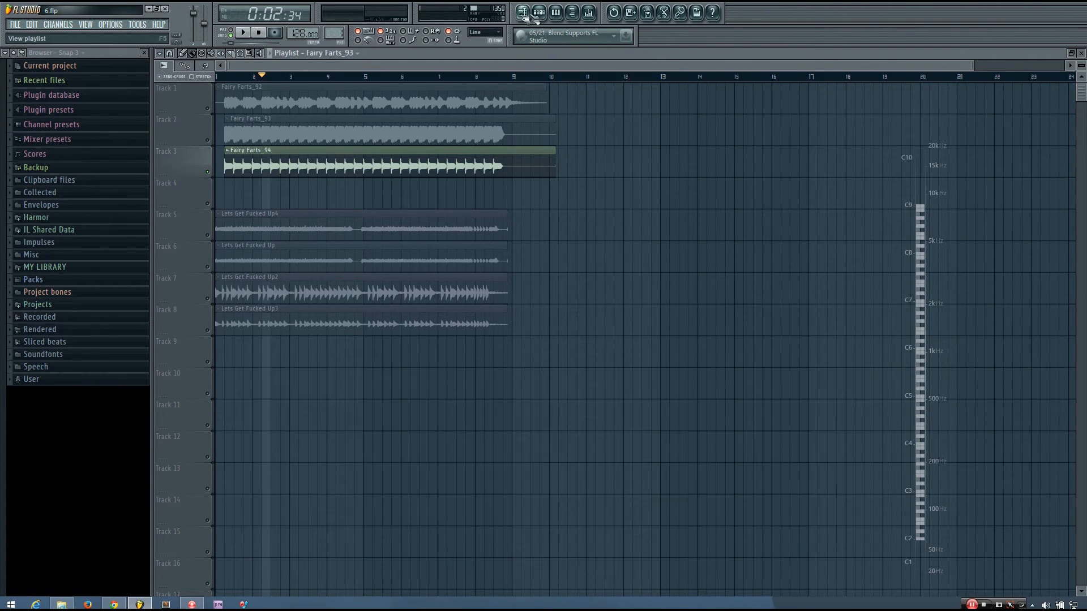
left_click(539, 12)
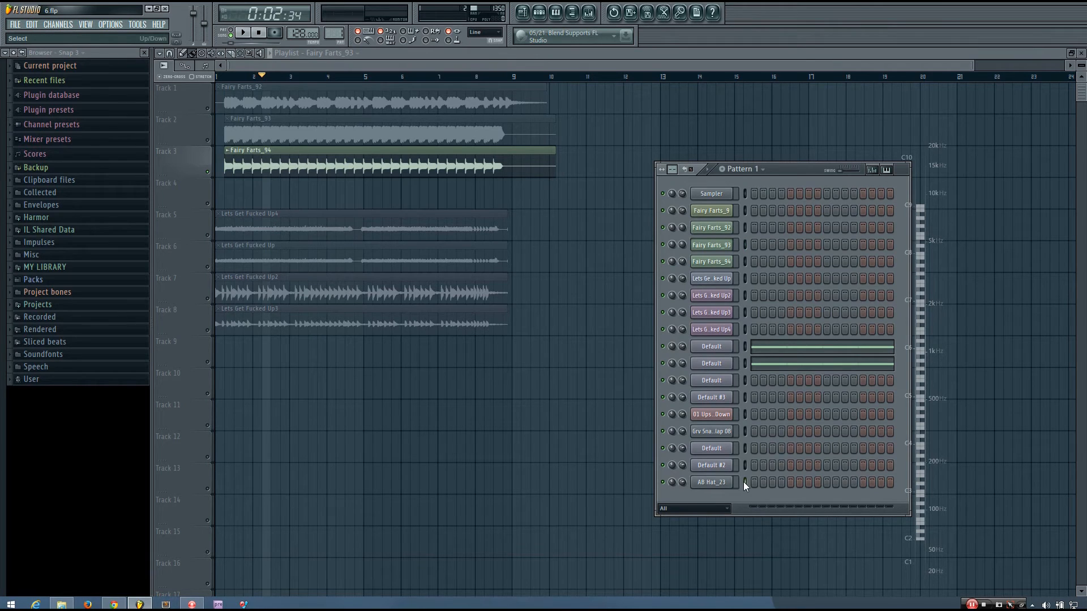
left_click(589, 12)
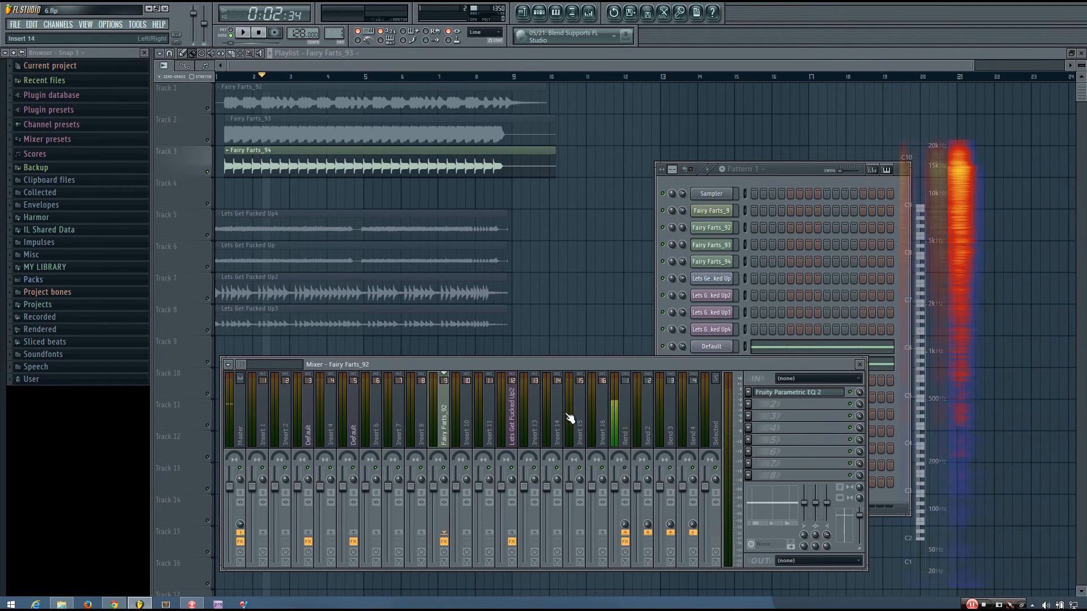
right_click(592, 391)
mouse_move(644, 423)
left_click(718, 420)
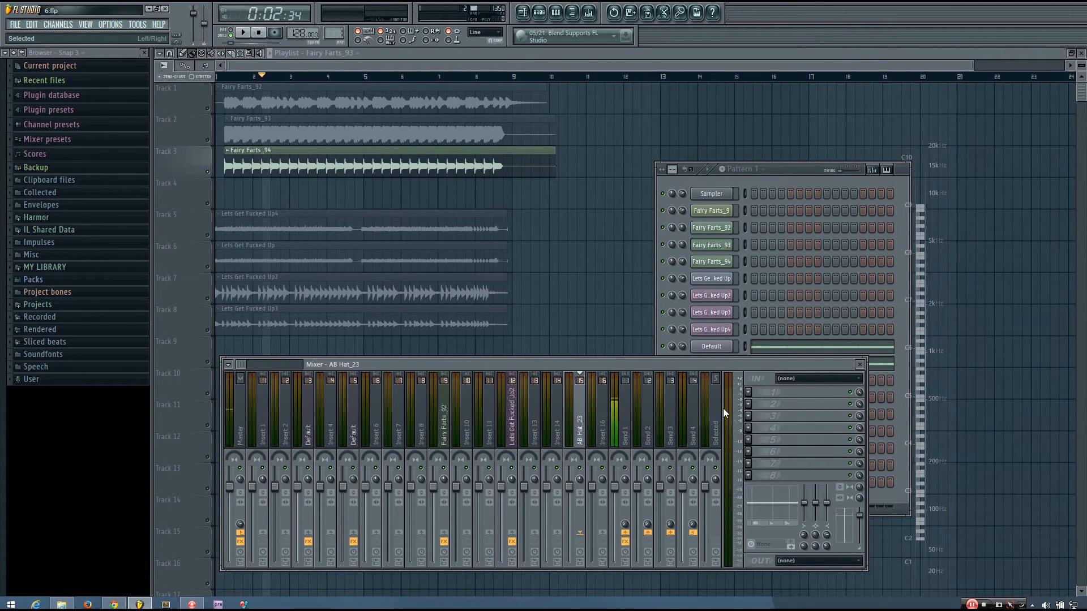
Add Fruity Parametric EQ 2 to the AB Hat_23 insert and set band 1 to high pass at about 832 Hz.
left_click(758, 392)
left_click(874, 527)
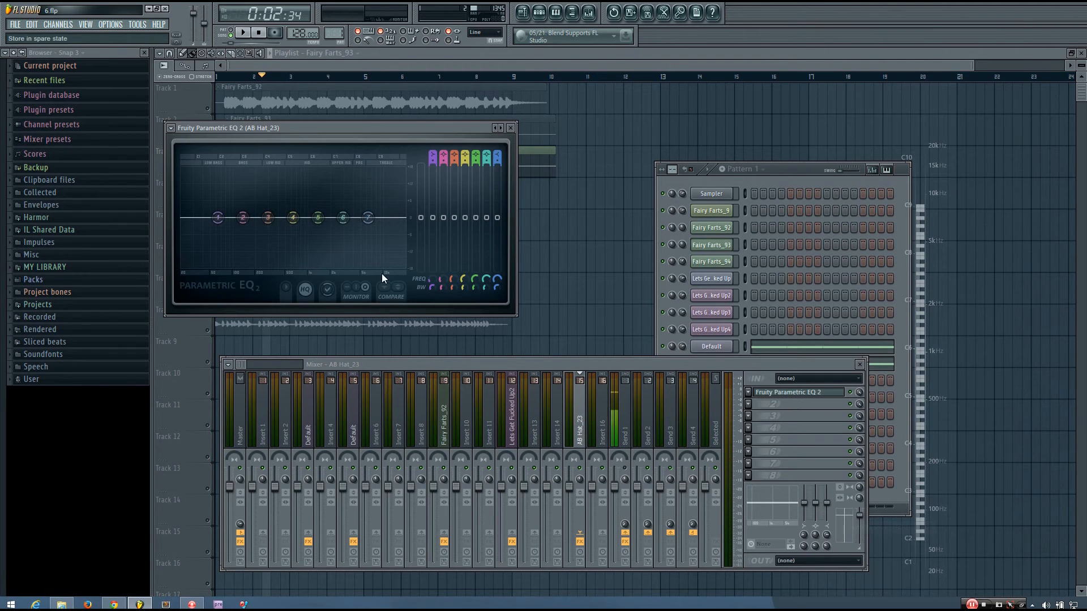
left_click(435, 155)
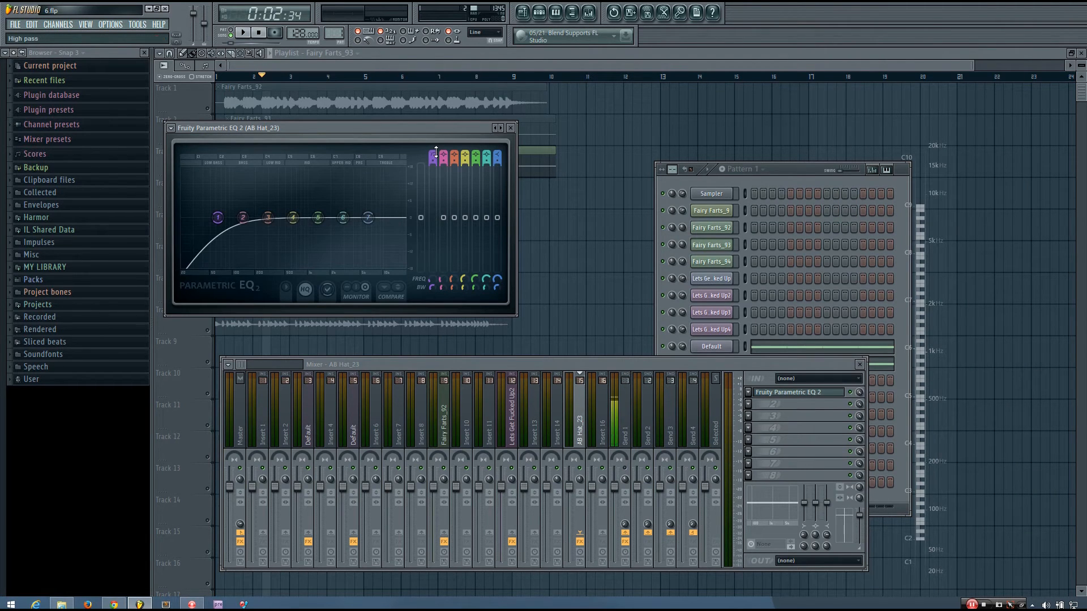
mouse_move(429, 283)
left_mouse_down()
mouse_move(429, 230)
mouse_move(431, 280)
left_mouse_up()
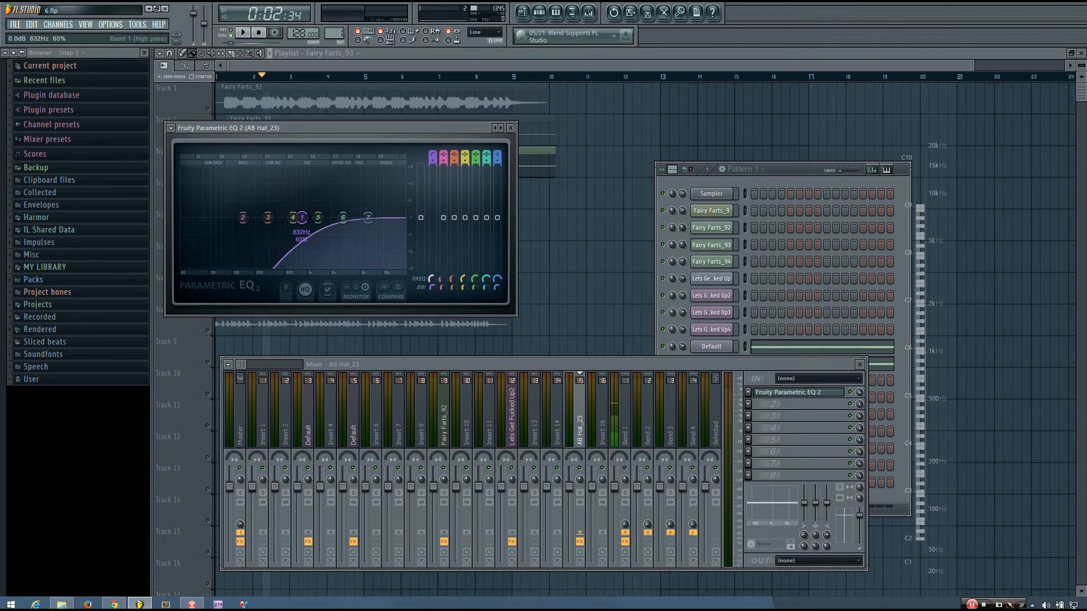
Audition the hat repeatedly while raising its band 1 high-pass frequency to about 3251 Hz.
key("z")
key("z")
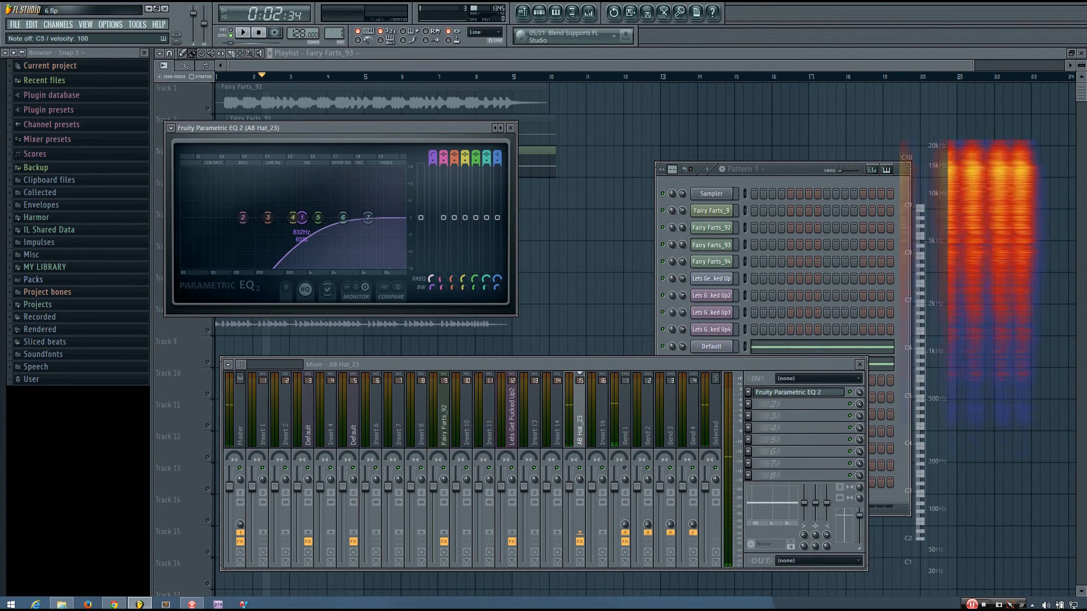
left_click_drag(301, 217, 345, 217)
key("z")
key("z")
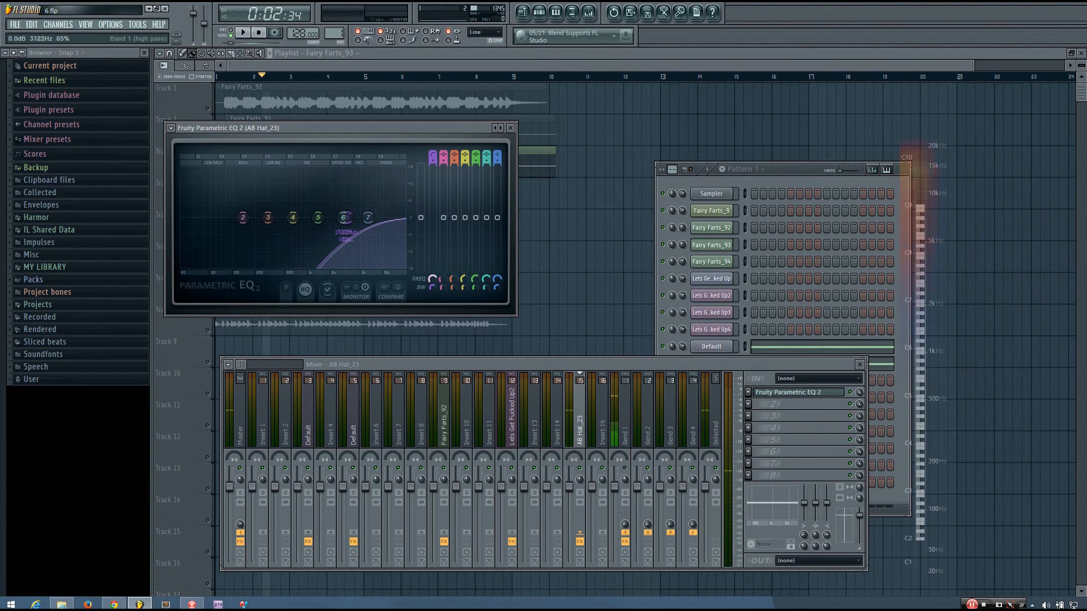
left_click_drag(344, 216, 338, 217)
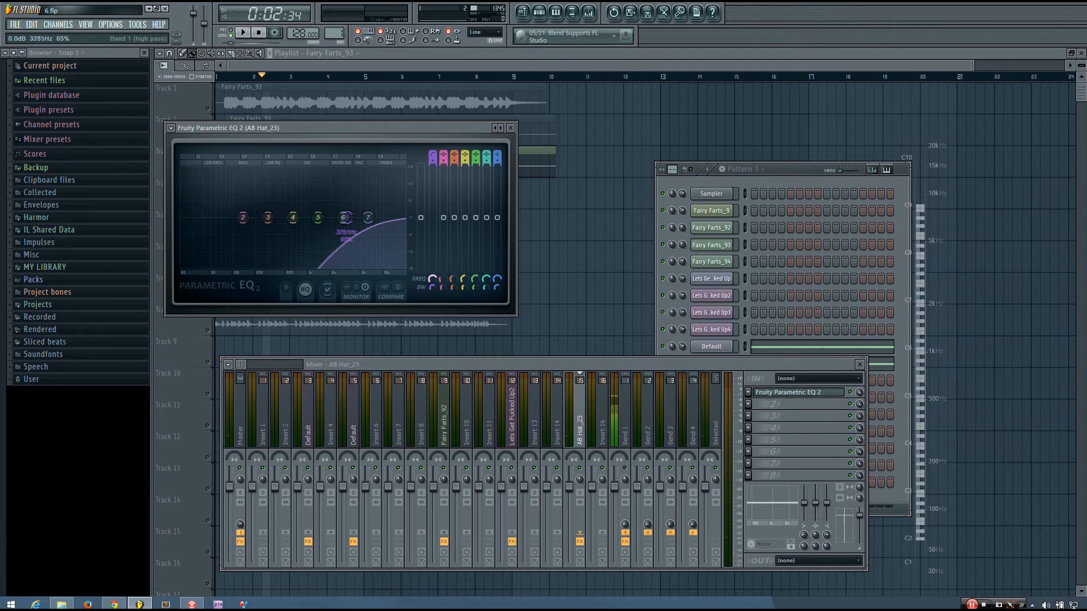
key("z")
key("z")
key("z")
Bring the hat's band 1 high-pass frequency back down beside band 4, auditioning the sound.
left_click_drag(346, 217, 296, 218)
key("z")
key("z")
key("z")
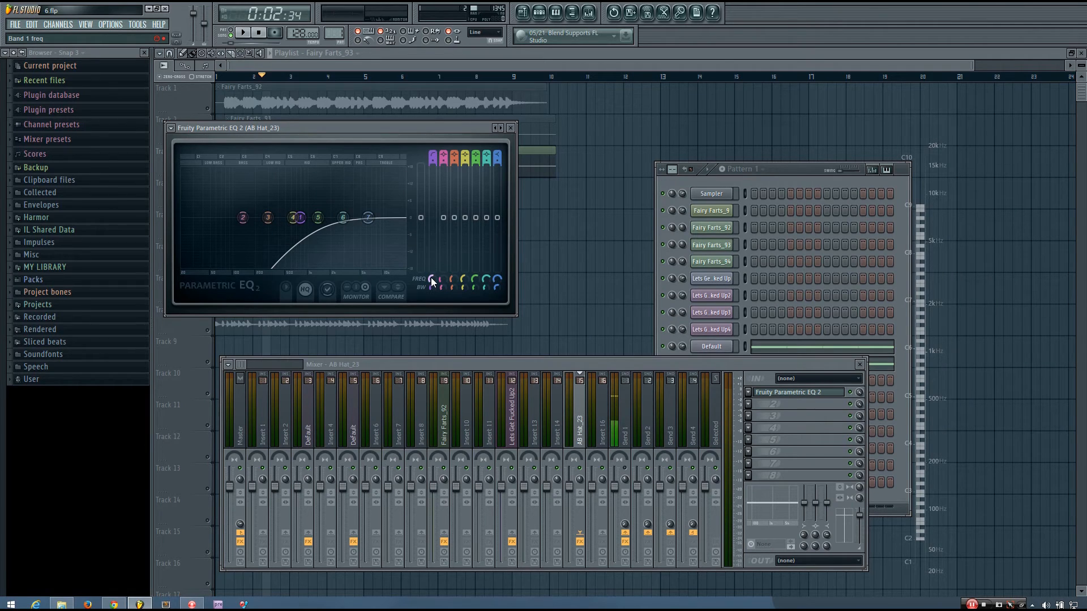
left_click_drag(431, 280, 431, 285)
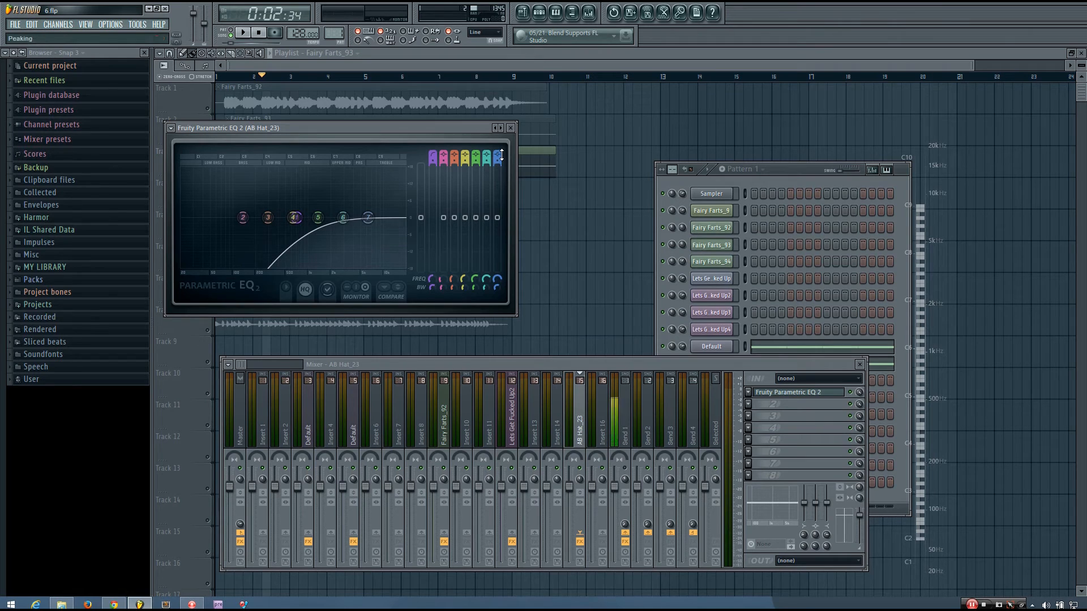
Try band 7 of the hat's equalizer as a low-pass filter at a lower frequency, and turn the band off.
scroll(502, 156, "up", 4)
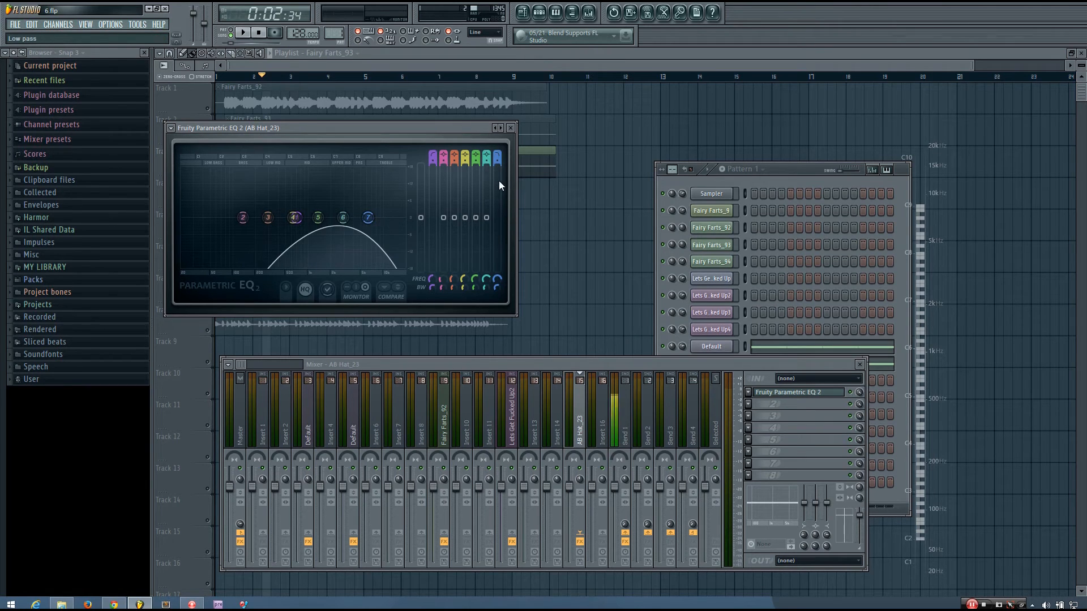
scroll(497, 279, "down", 5)
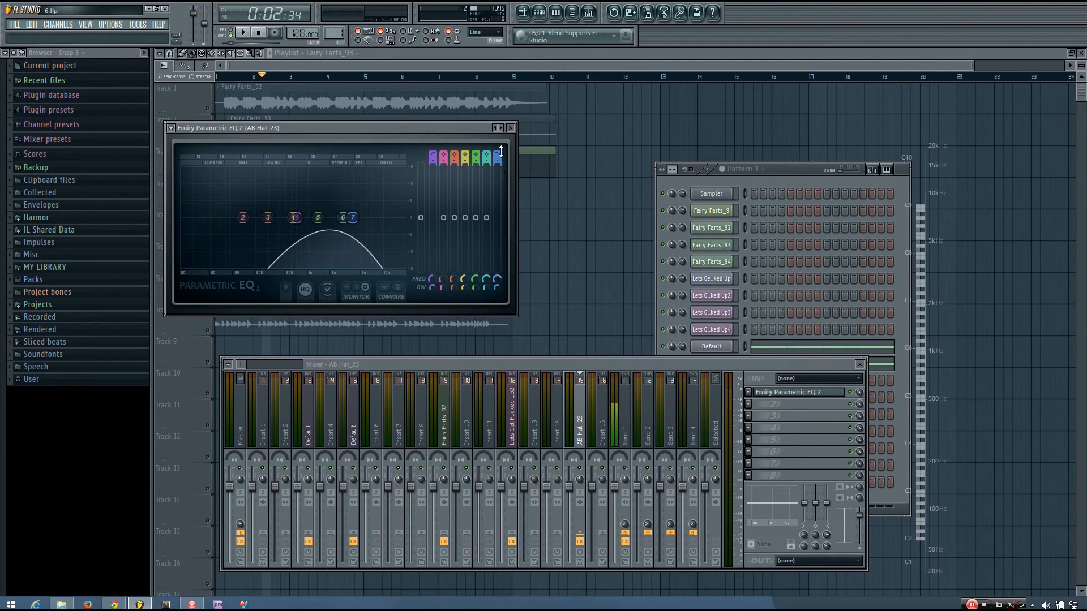
scroll(499, 150, "up", 1)
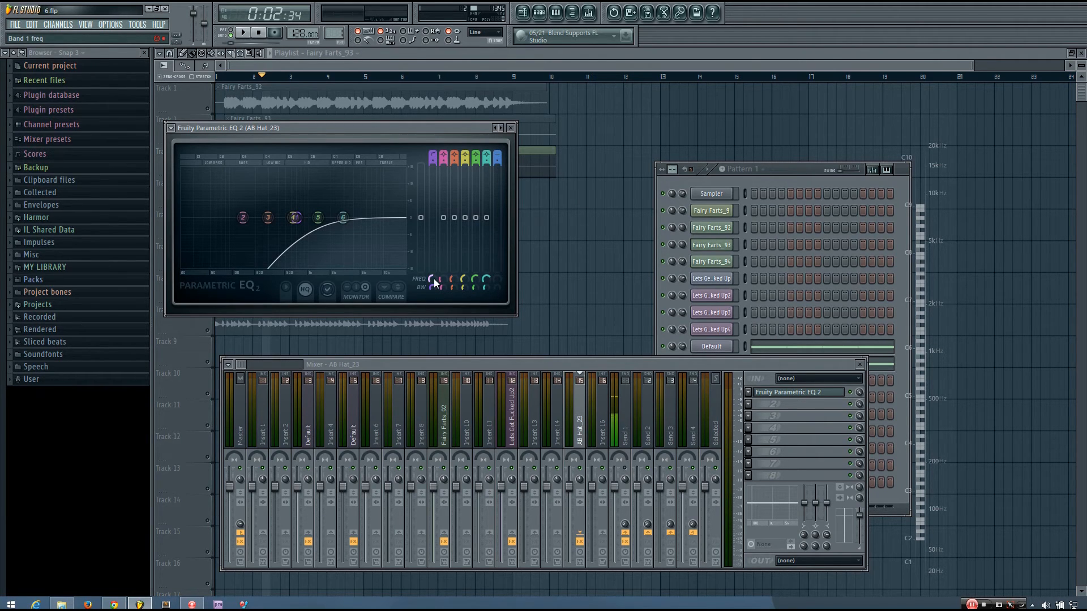
Sweep the hat's band 1 high-pass frequency up past band 5 and down to about 205 Hz.
left_click_drag(433, 278, 433, 250)
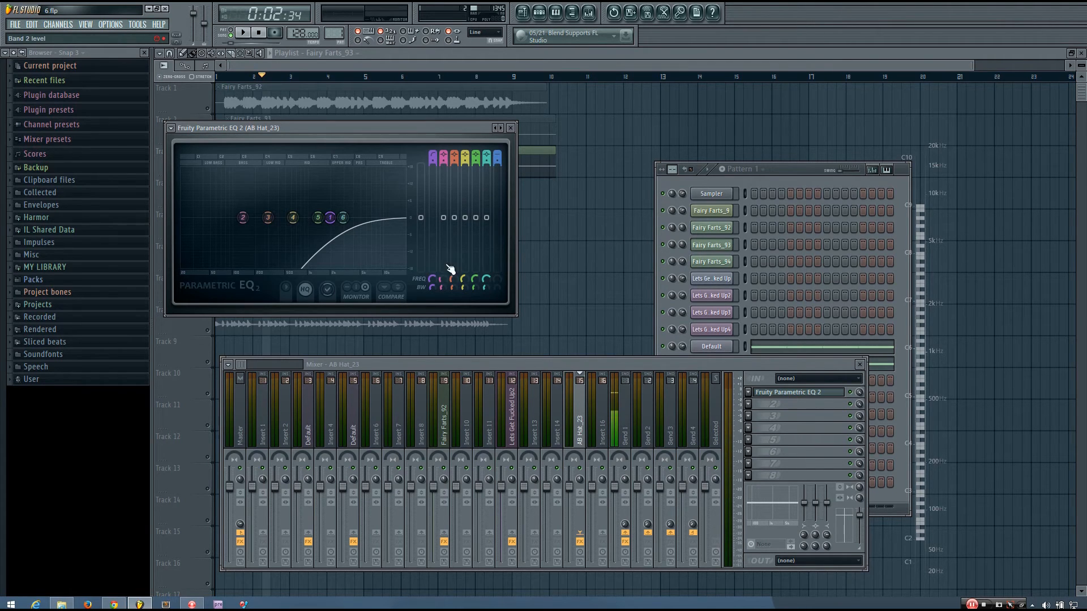
left_click_drag(432, 280, 432, 288)
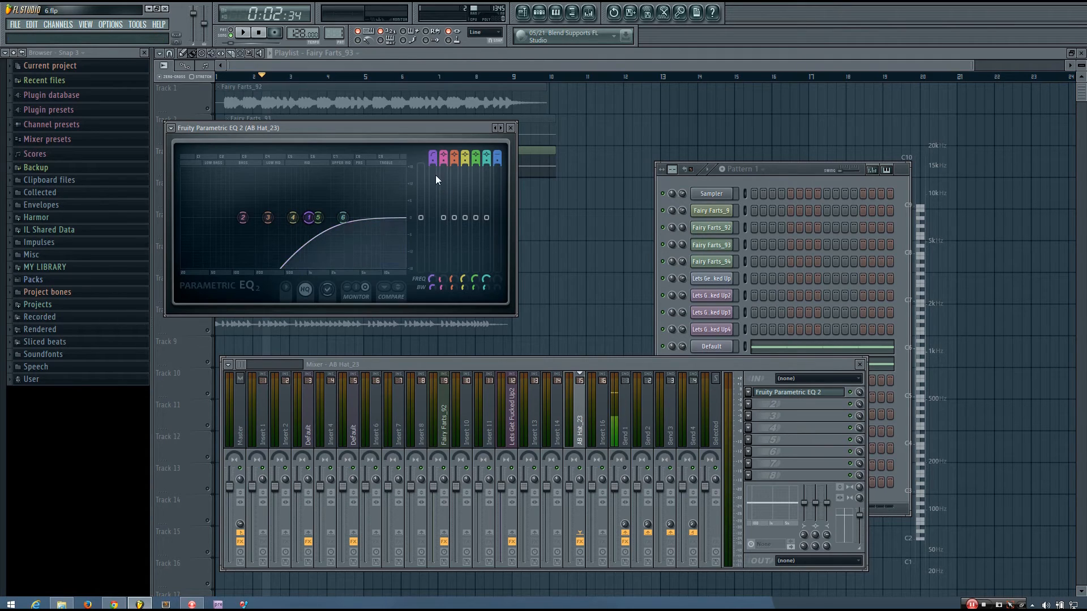
left_click_drag(436, 277, 436, 287)
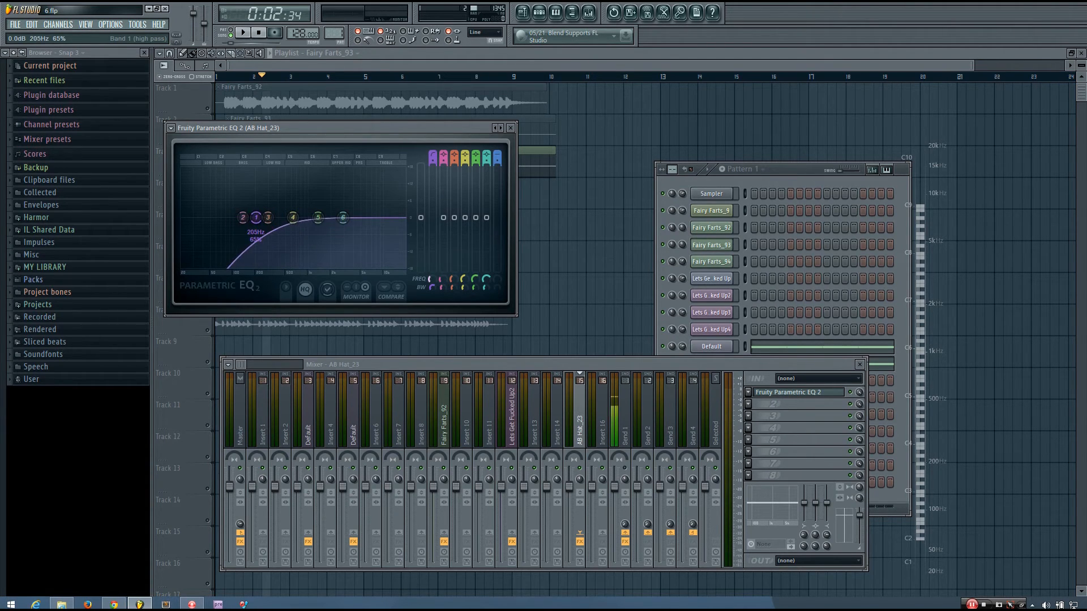
Steepen the hat's band 1 high-pass slope at 55% bandwidth and set its frequency to about 1.8 kHz while auditioning.
left_click_drag(446, 284, 446, 284)
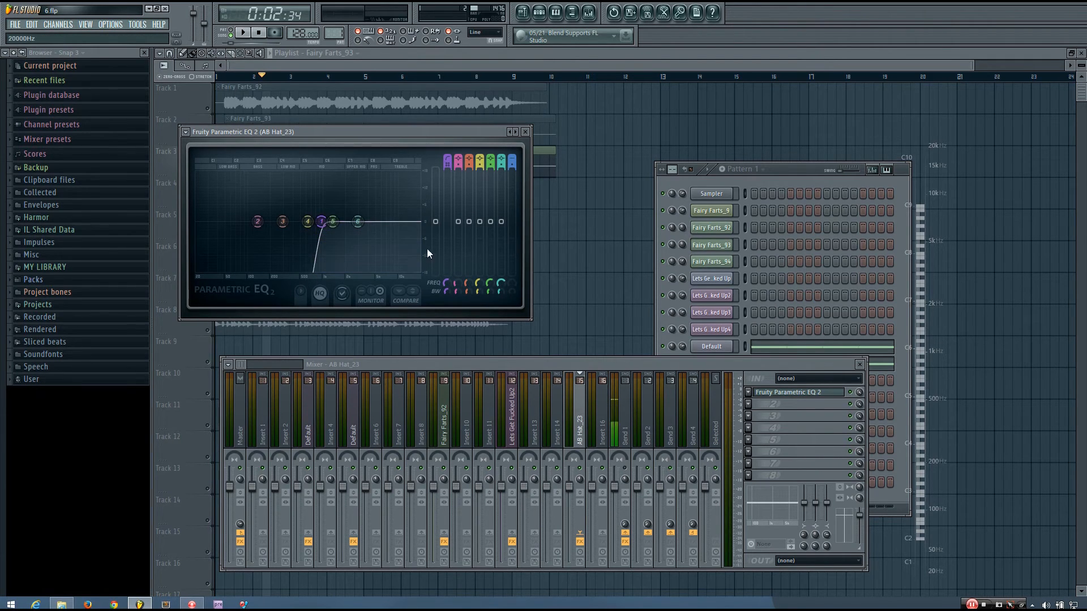
left_click_drag(446, 283, 446, 276)
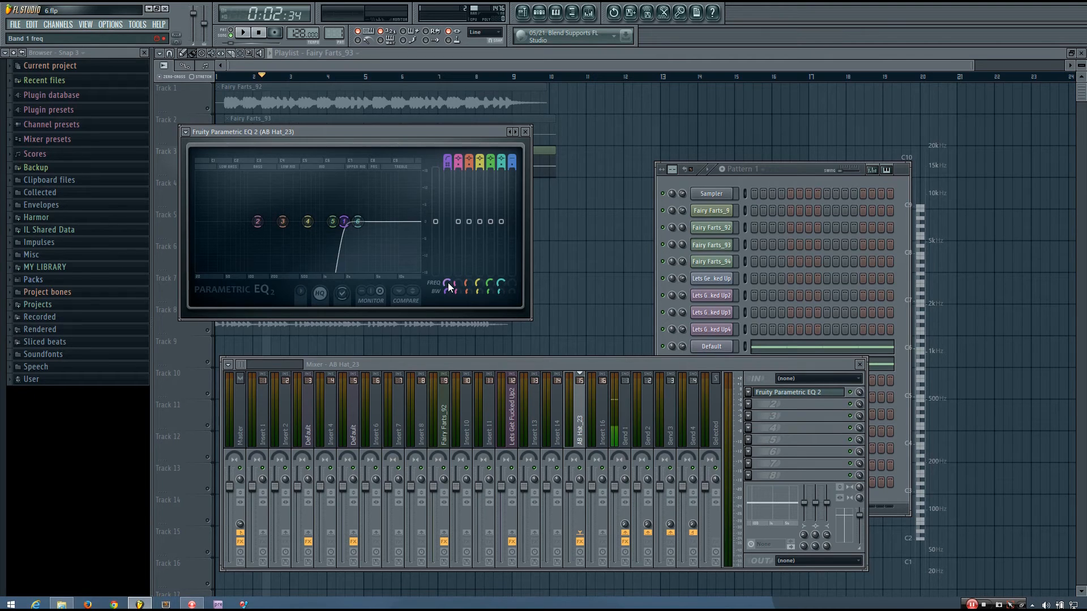
left_click_drag(449, 287, 445, 293)
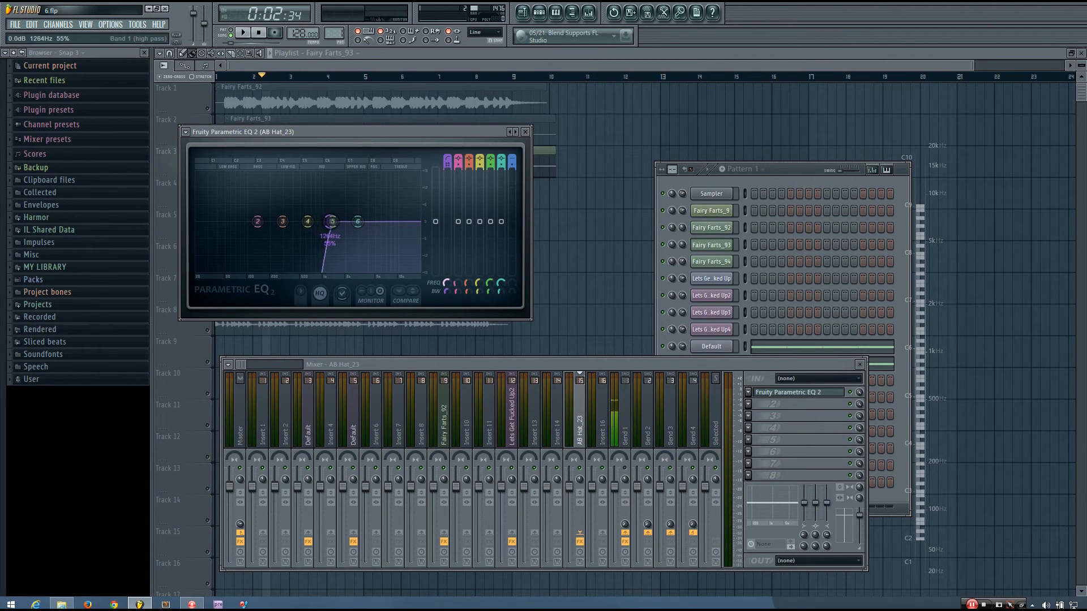
key("q")
key("q")
key("q")
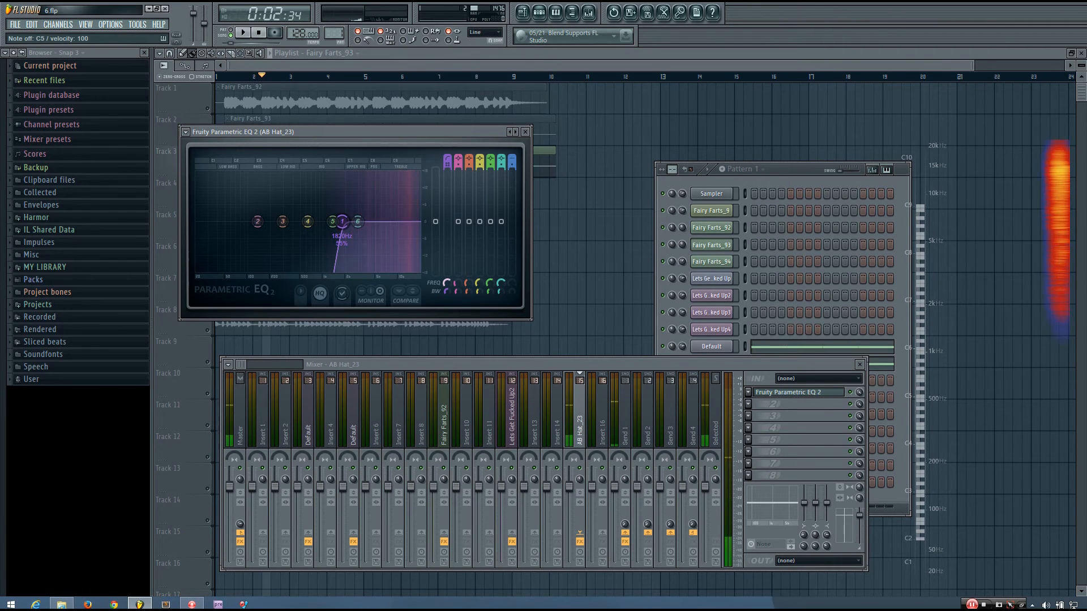
Raise the steep high-pass frequency on the hat in stages to about 5.5 kHz, auditioning the sound at each stage.
left_click_drag(448, 283, 448, 272)
key("q")
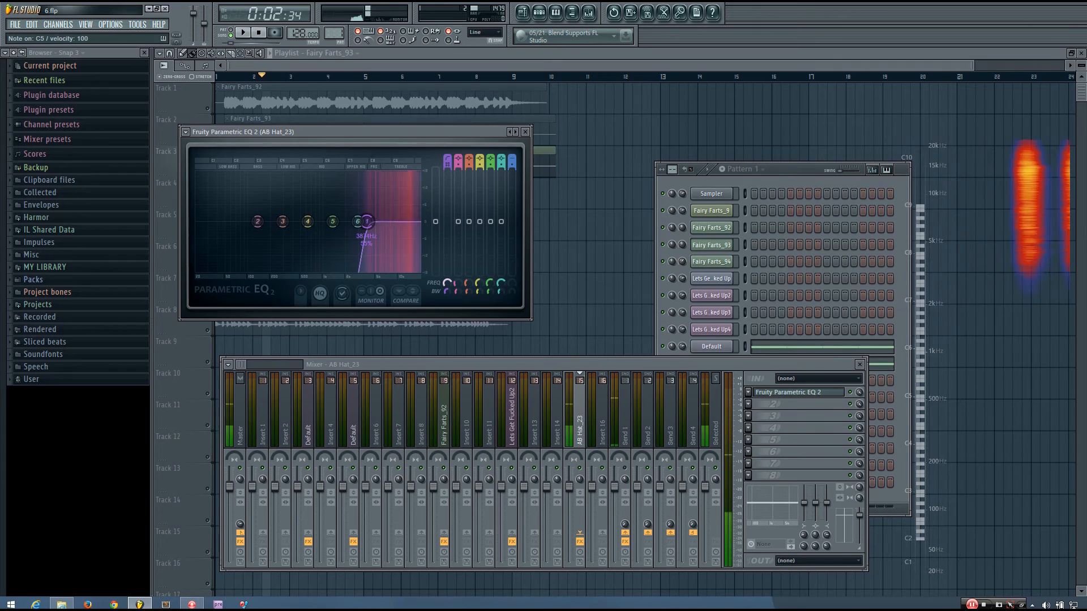
key("q")
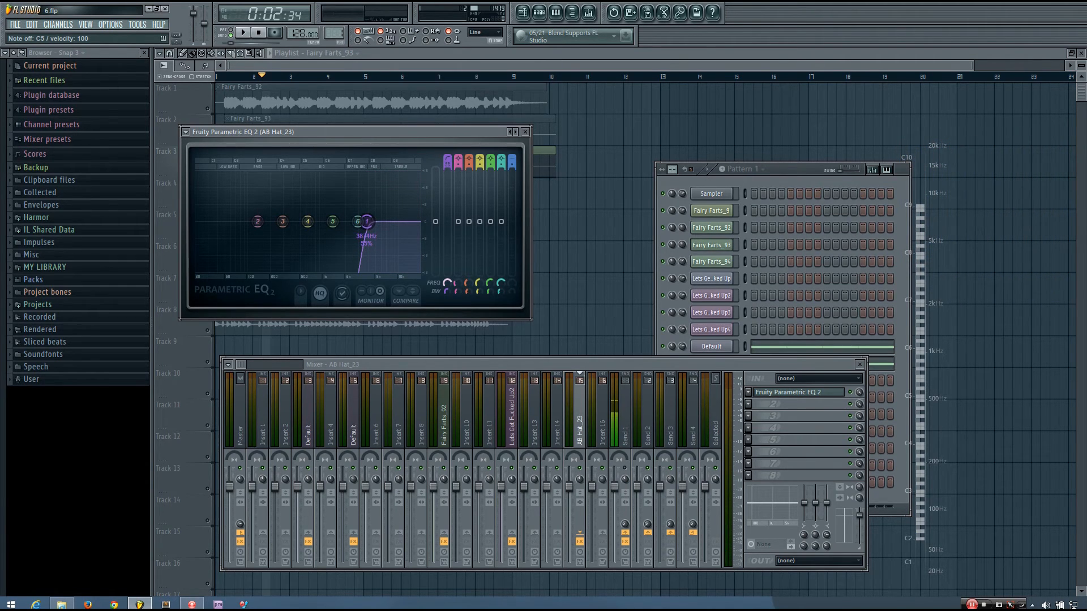
left_click_drag(367, 221, 373, 221)
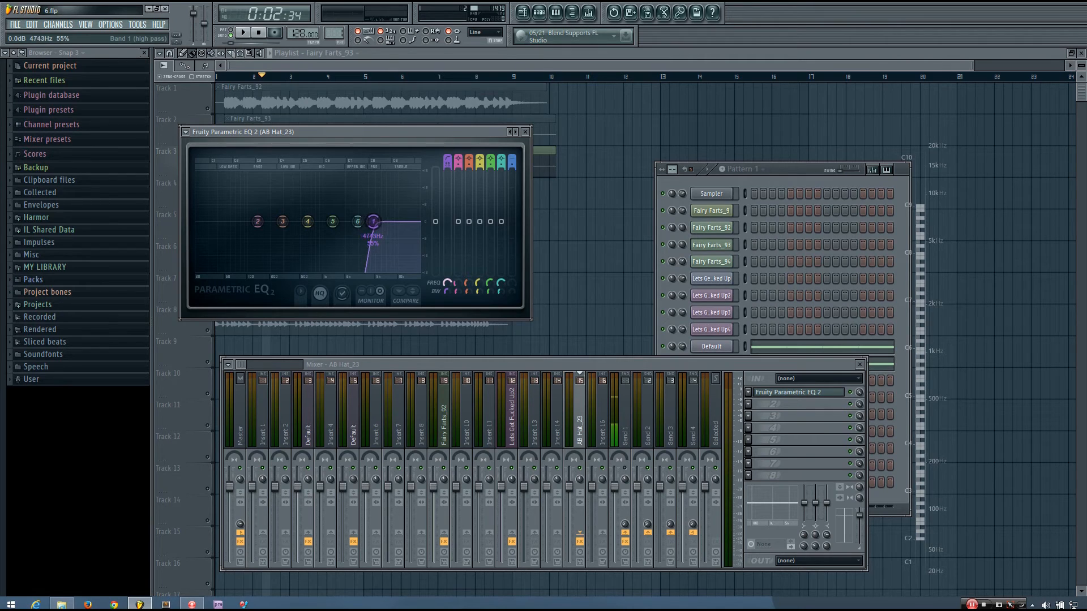
key("q")
key("q")
key("q")
key("q")
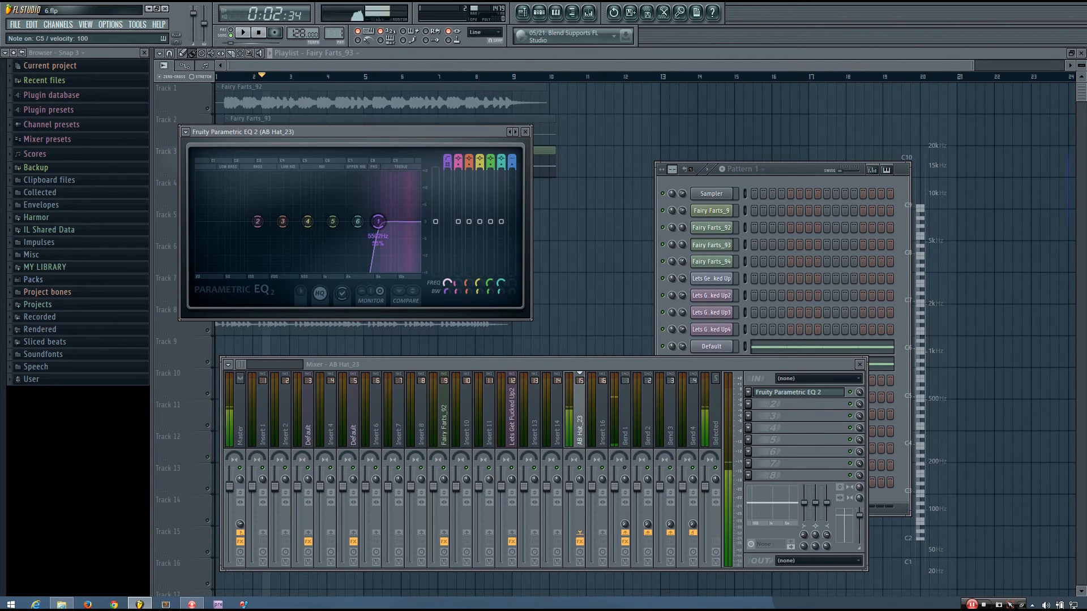
Lower the hat's high-pass frequency to about 878 Hz while auditioning, and raise it to just above band 5.
mouse_move(379, 221)
left_mouse_down()
mouse_move(391, 221)
mouse_move(343, 222)
left_mouse_up()
key("q")
key("q")
key("q")
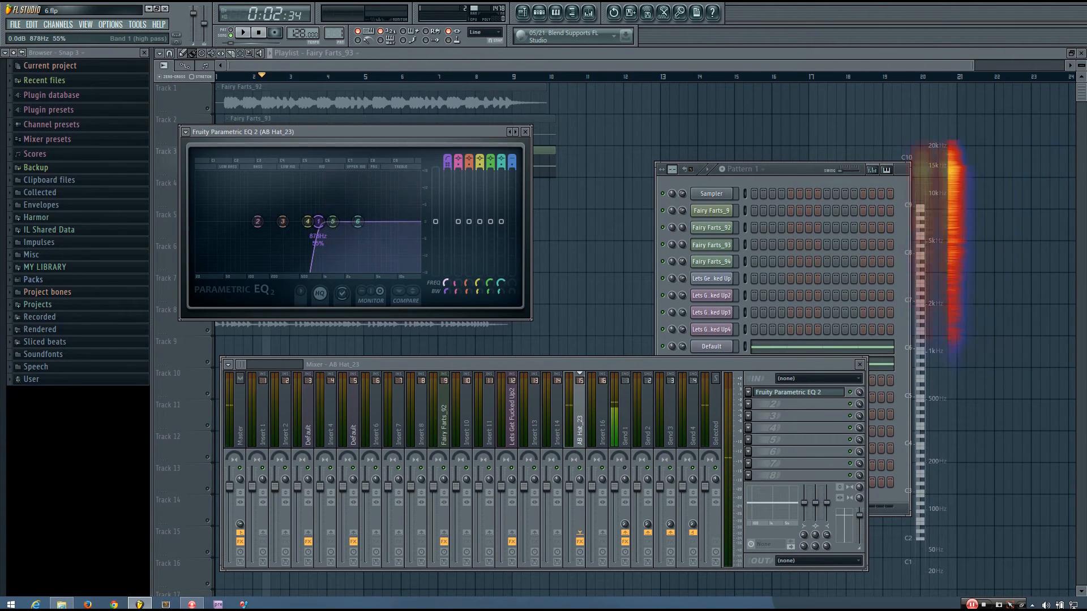
left_click_drag(446, 283, 447, 272)
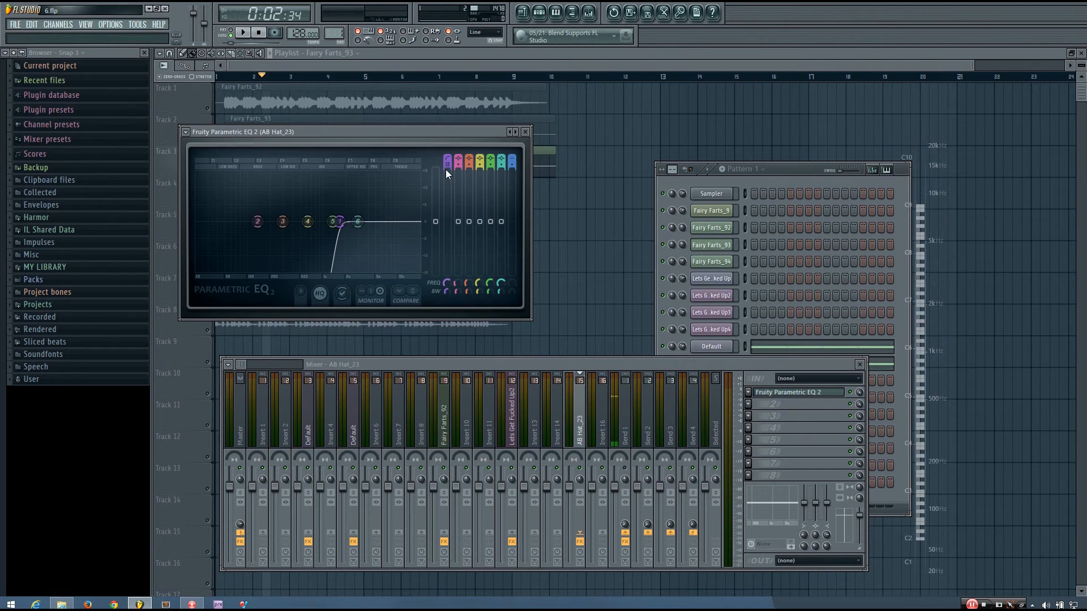
Give the hat's band 1 a gentler high-pass slope and raise its frequency past band 6 while auditioning.
left_click_drag(447, 164, 448, 175)
left_click_drag(445, 291, 445, 287)
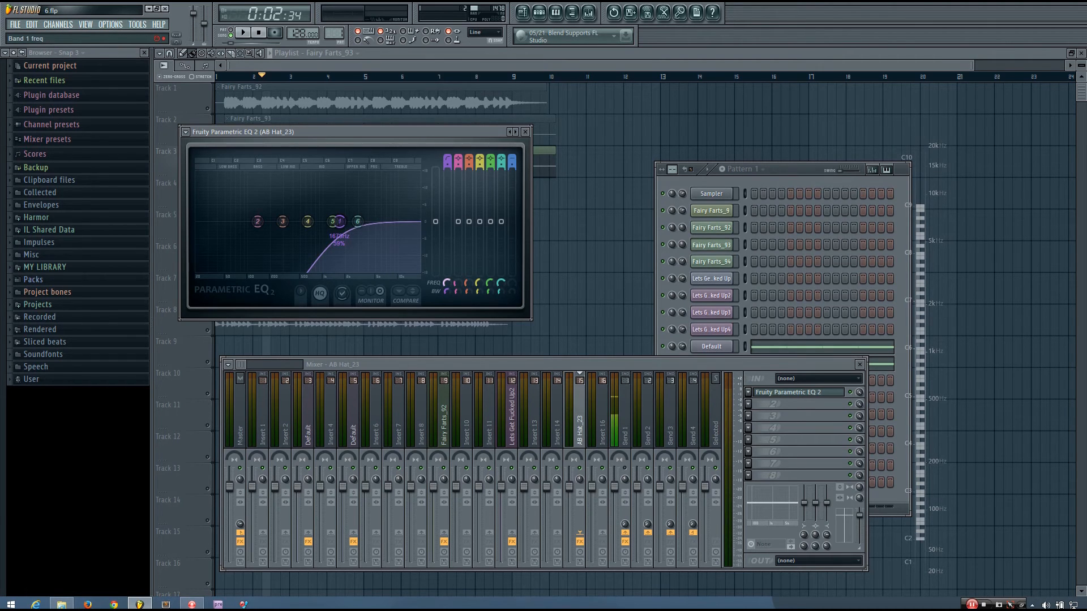
key("q")
key("q")
key("q")
key("q")
key("q")
left_click_drag(447, 283, 447, 266)
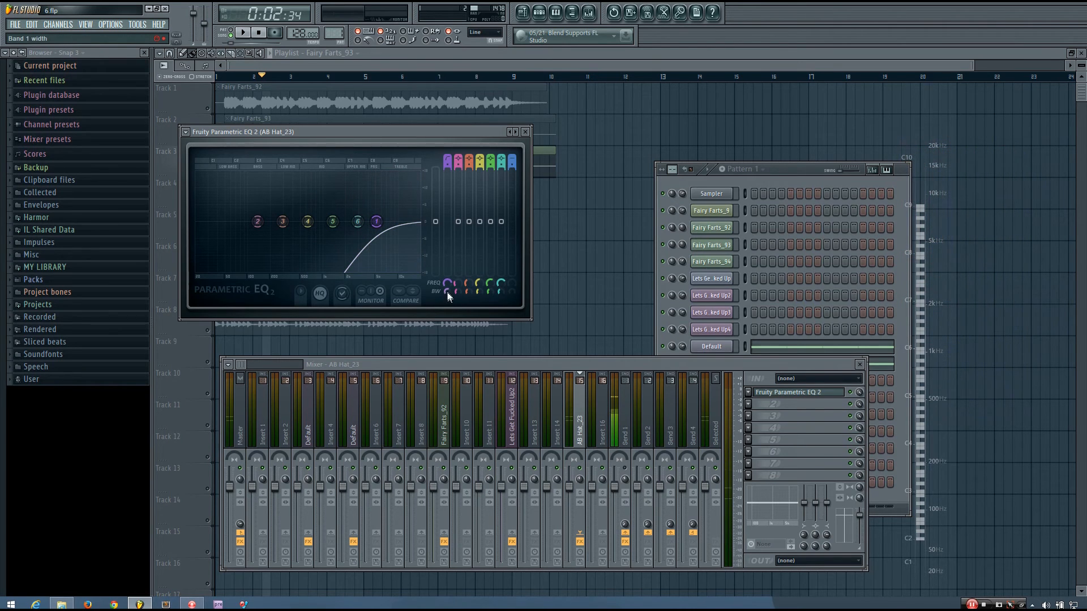
Steepen the hat's band 1 high-pass slope and lower its frequency to just above band 6 while auditioning.
key("q")
key("q")
key("q")
key("q")
left_click_drag(447, 166, 457, 275)
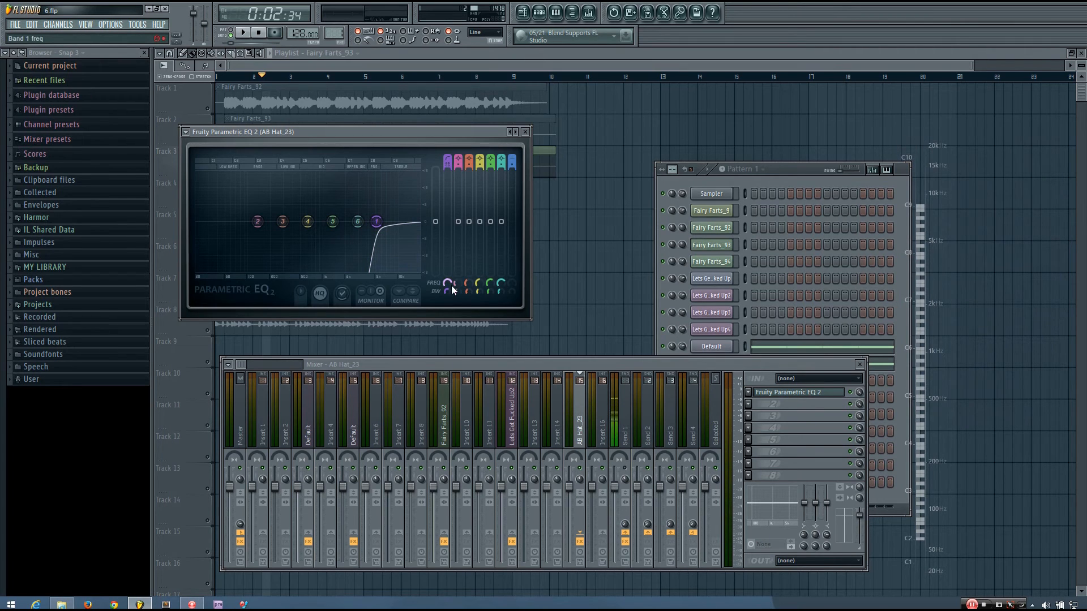
key("q")
key("q")
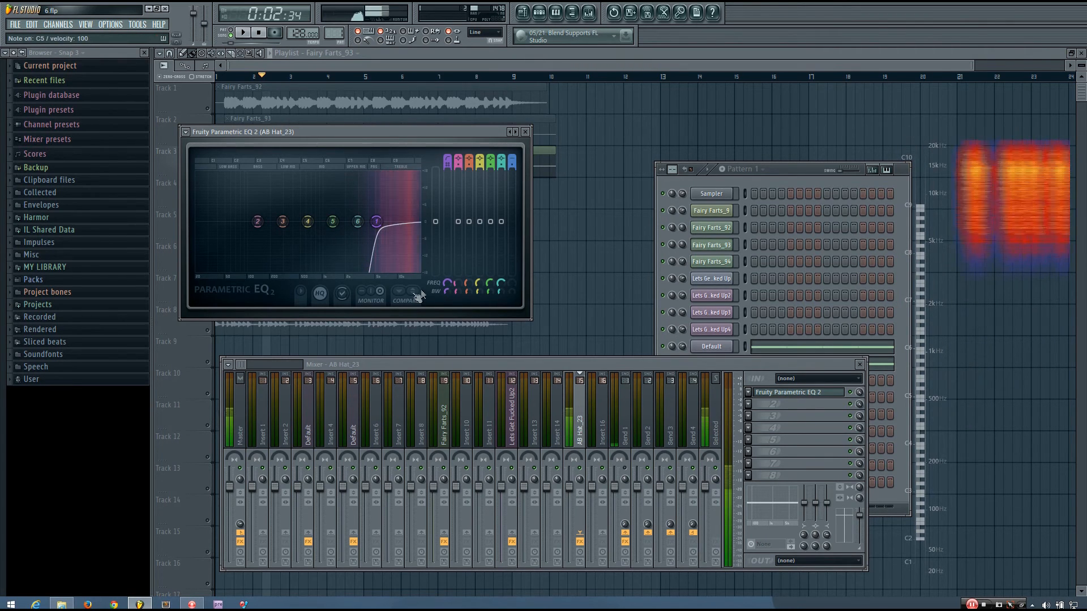
key("q")
left_click_drag(446, 283, 447, 289)
key("q")
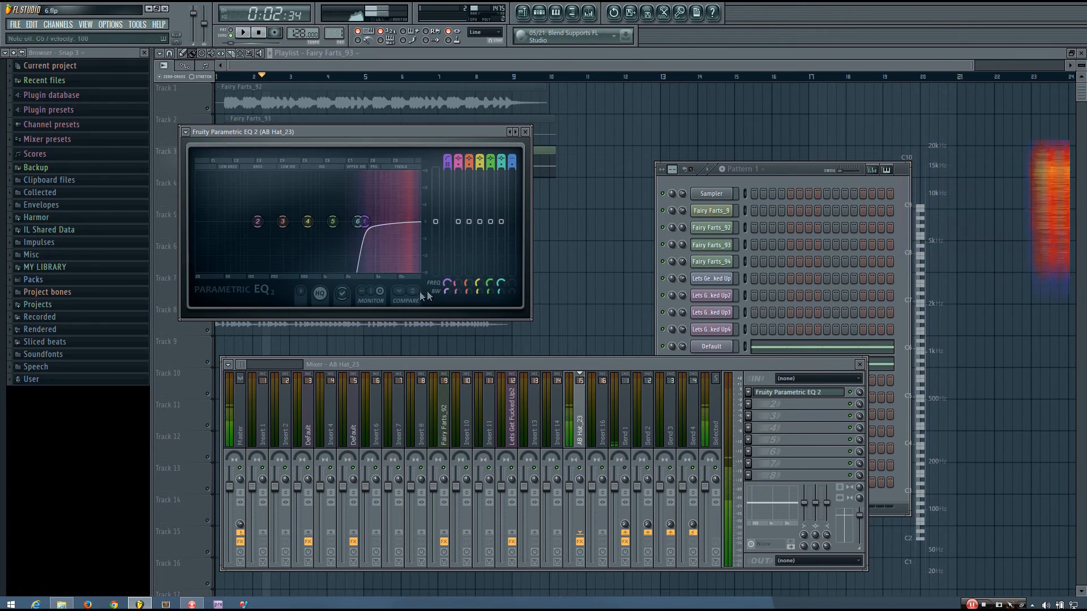
A/B compare the hat's steep and gentle high-pass states while repeatedly triggering the sound.
key("q")
left_click(417, 293)
key("q")
key("q")
left_click(418, 292)
key("q")
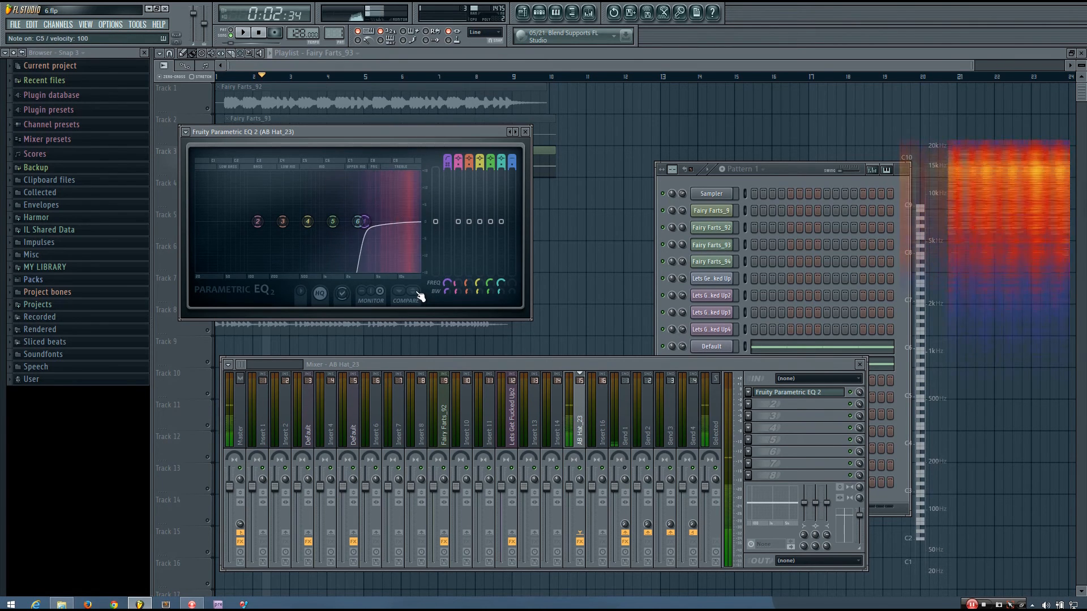
key("q")
left_click(418, 293)
key("q")
key("q")
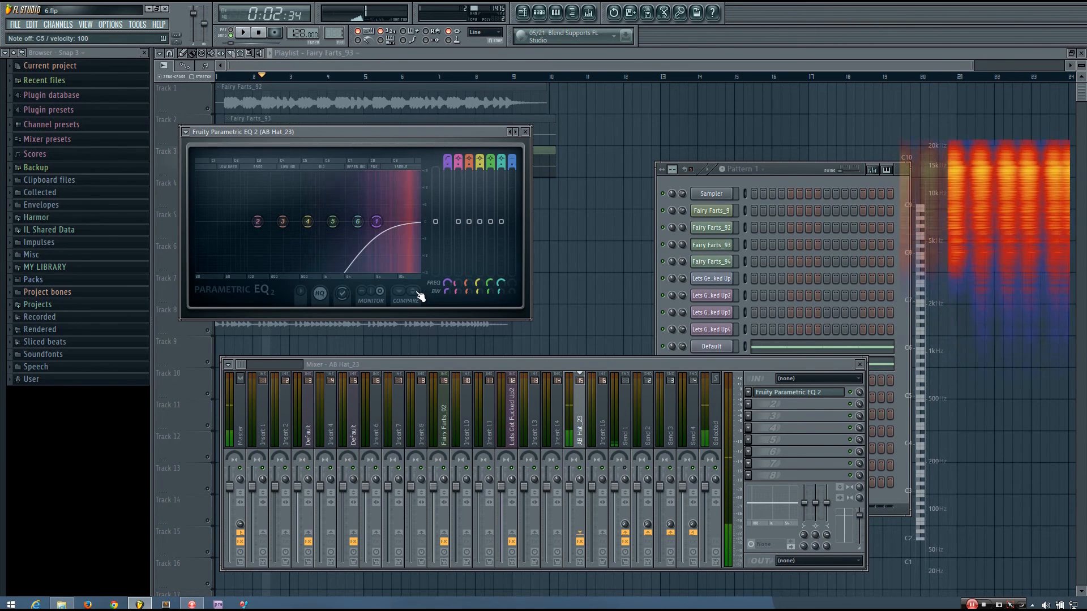
Solo and play Fairy Farts_92, and adjust the band 1 high-pass frequency in its EQ to around band 2.
left_click(526, 132)
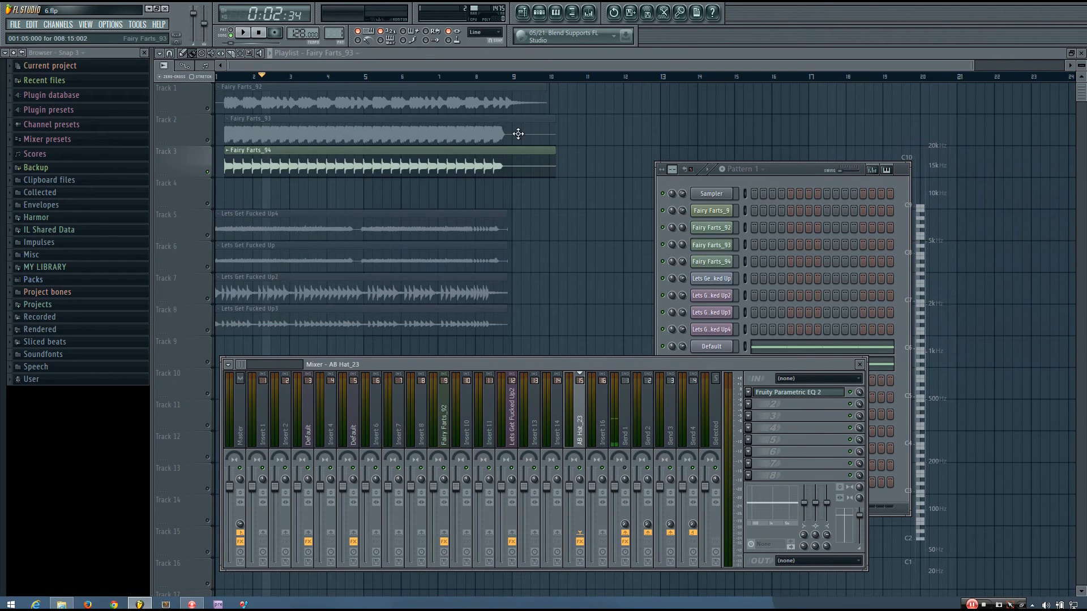
key("F12")
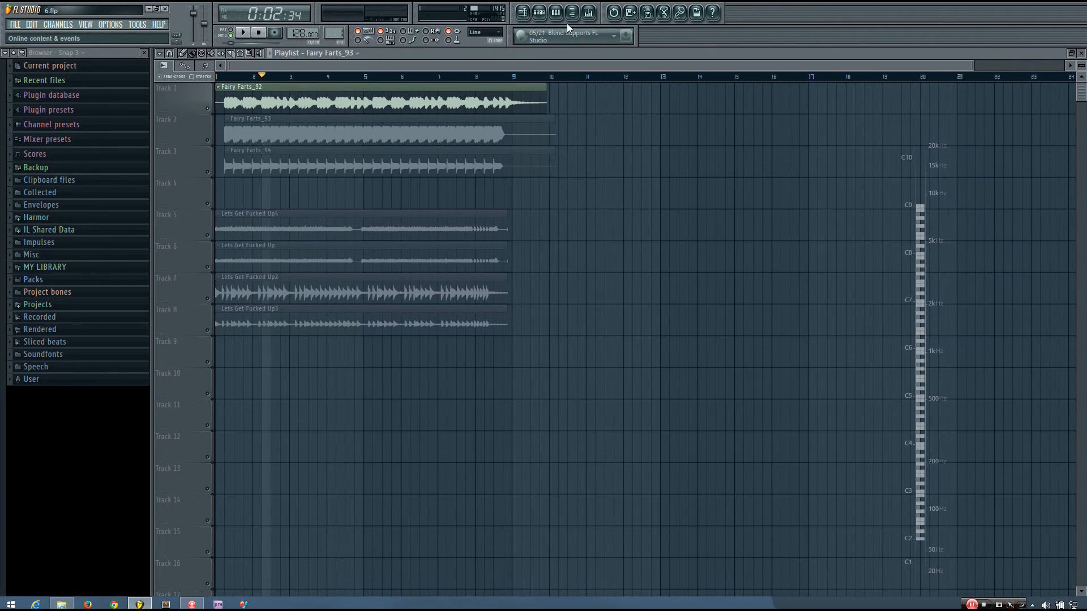
left_click(593, 13)
left_click(444, 426)
key("space")
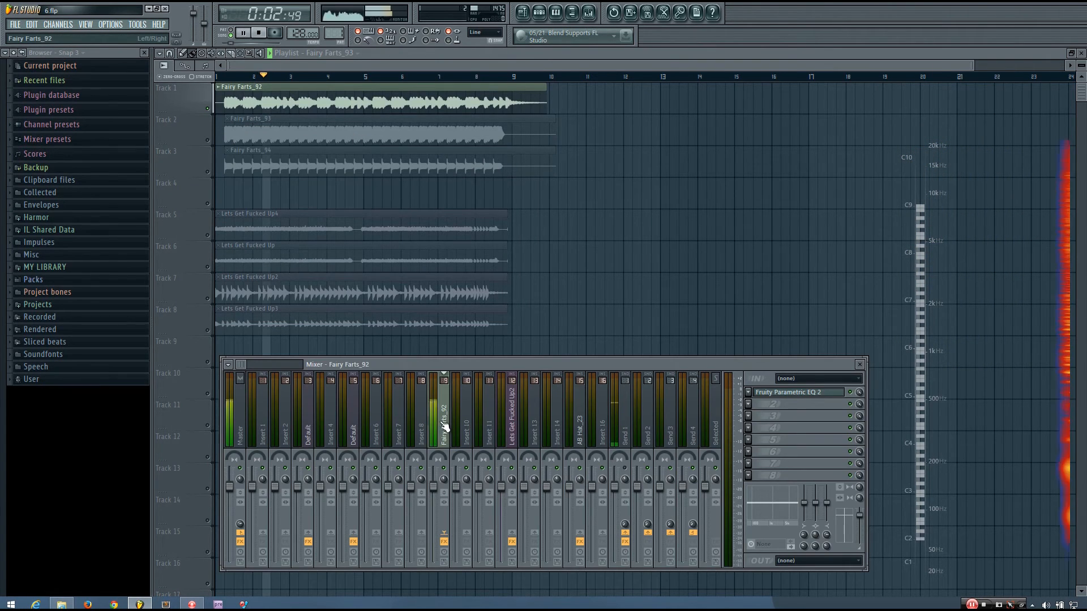
left_click(781, 393)
left_click_drag(432, 281, 431, 280)
key("space")
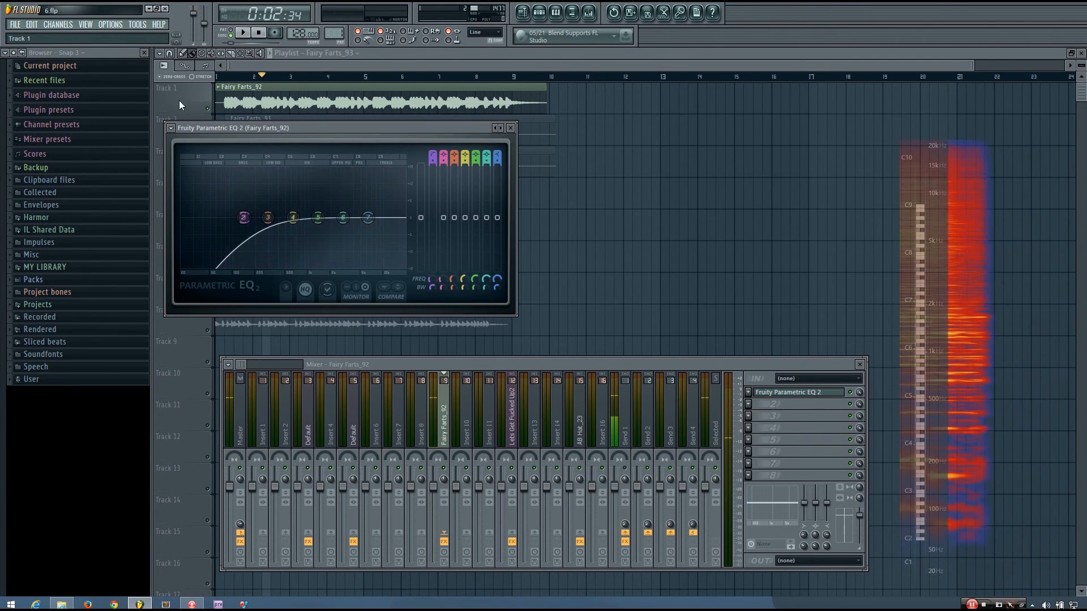
Solo the Fairy Farts_93 track and play it to examine its frequency content in the spectrum.
key("F12")
right_click(208, 142)
key("space")
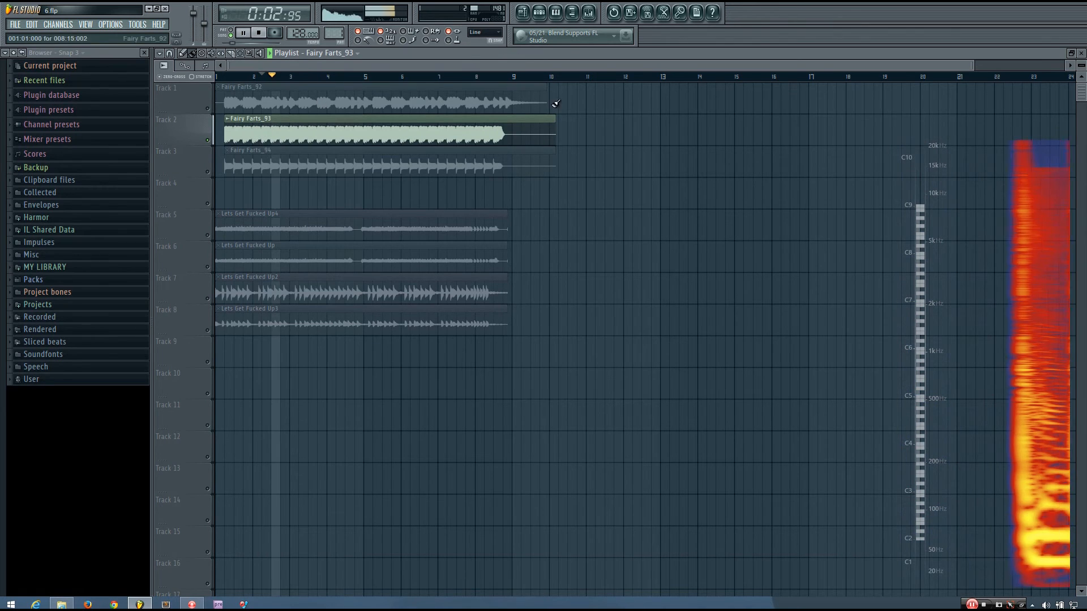
key("space")
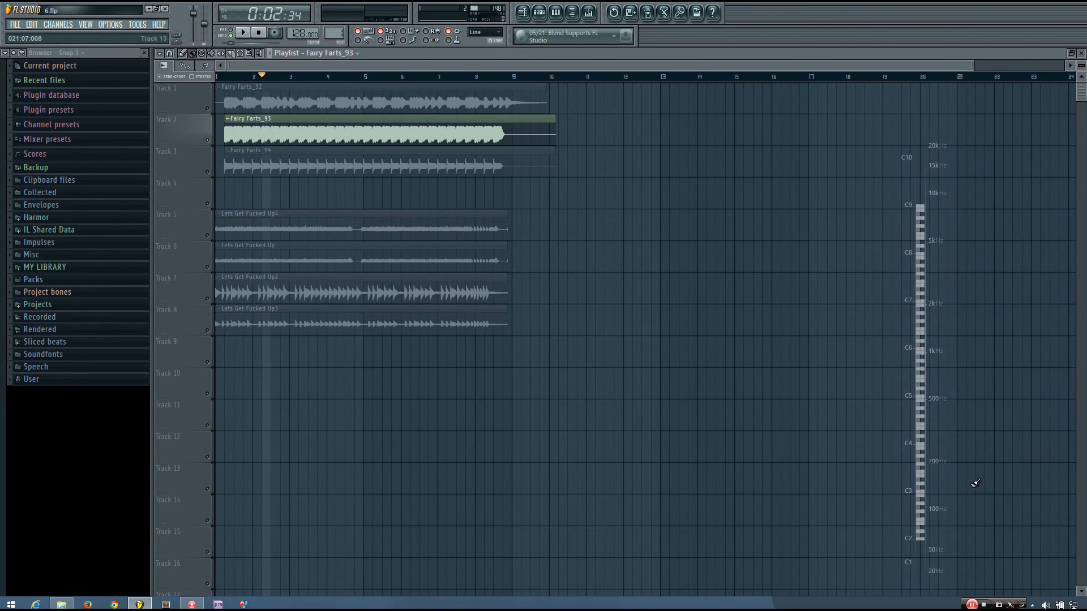
key("space")
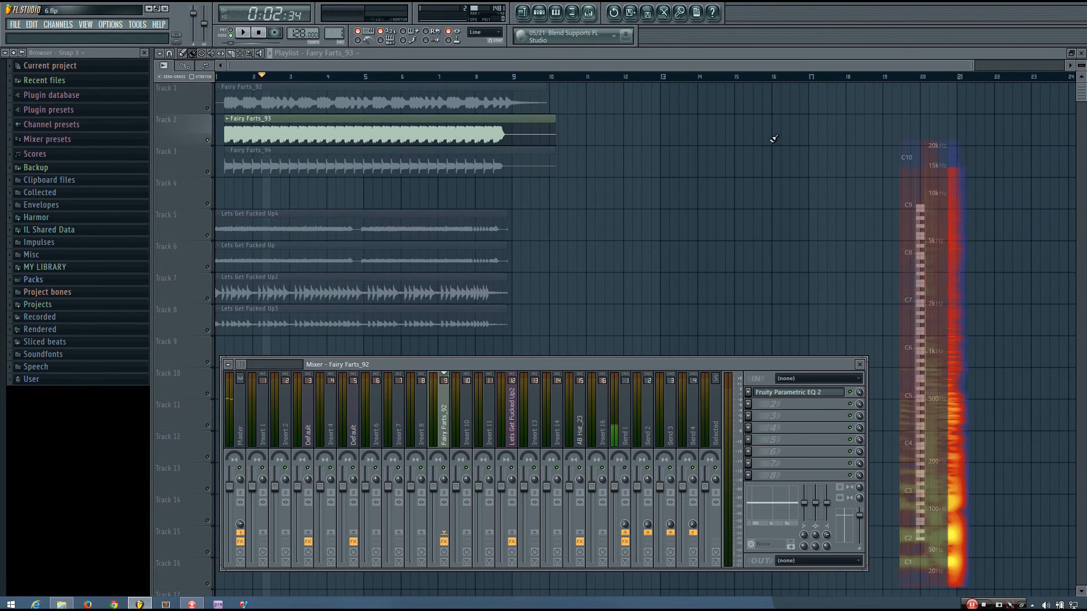
Steepen the band 1 high-pass slope near band 2 in Fairy Farts_92's EQ and audition that track soloed.
key("F9")
left_click(780, 393)
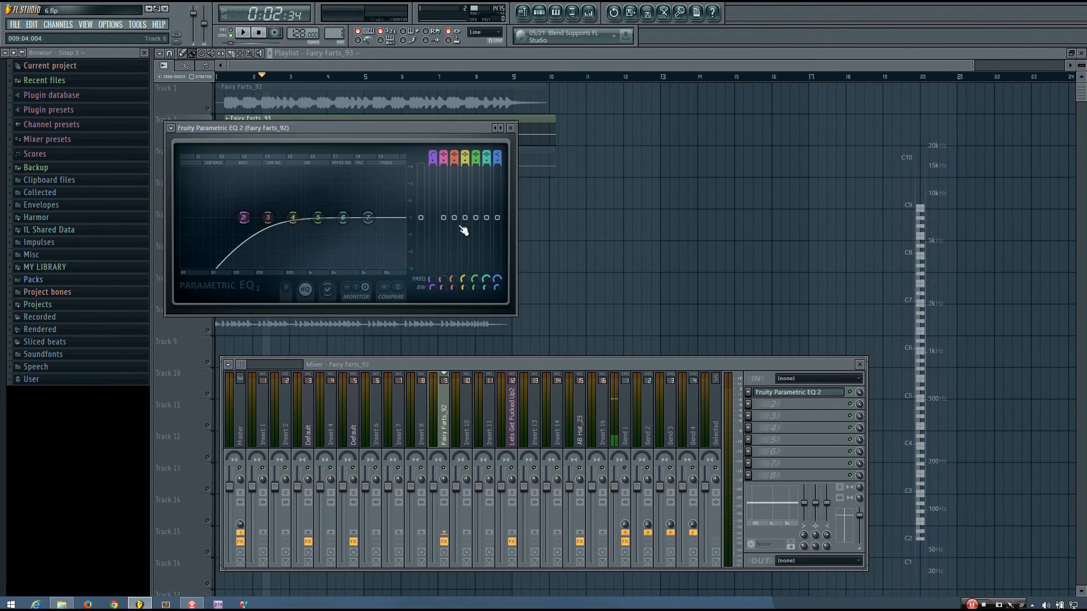
left_click_drag(434, 162, 434, 145)
right_click(433, 287)
left_click(441, 290)
left_click_drag(435, 280, 431, 281)
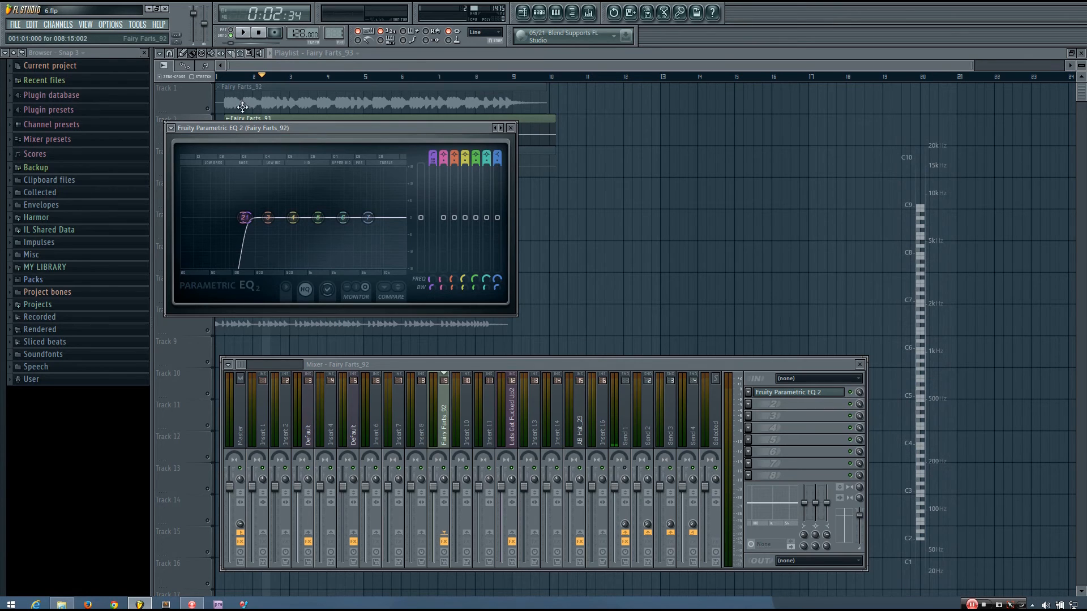
key("F12")
key("space")
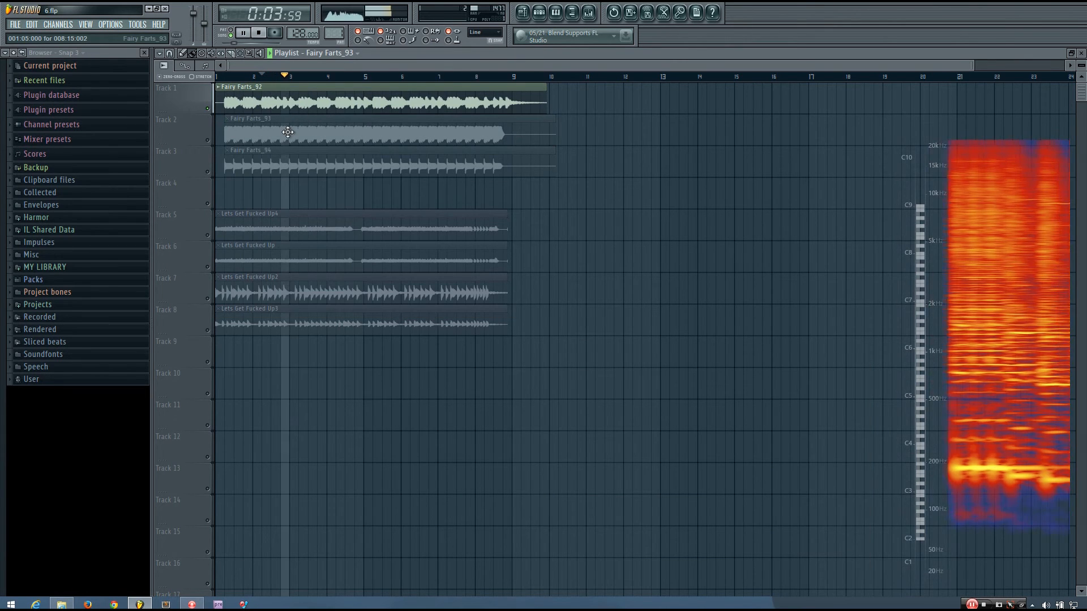
key("space")
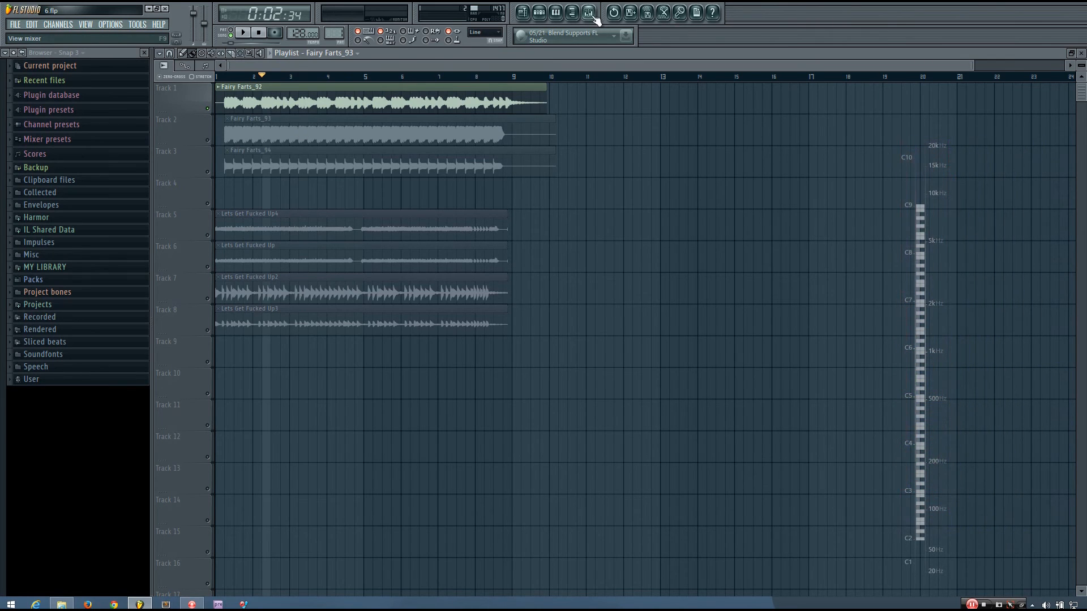
Save Fairy Farts_92's steep high-pass as the spare EQ state, and set band 1 to a gentle slope at about 186 Hz and 60% bandwidth.
left_click(588, 13)
left_click(775, 395)
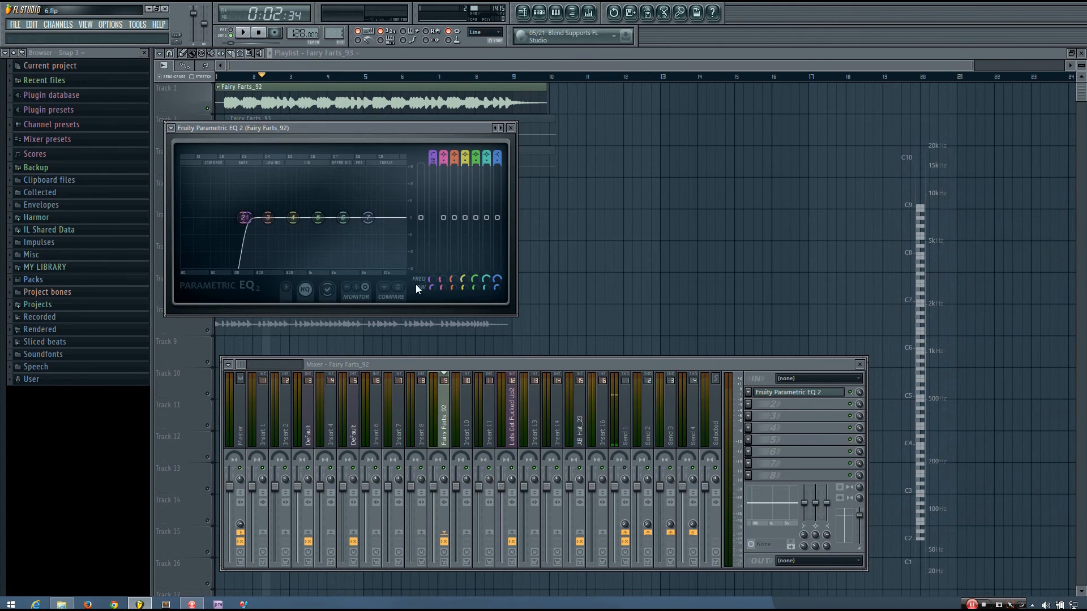
left_click(385, 289)
scroll(436, 160, "down", 3)
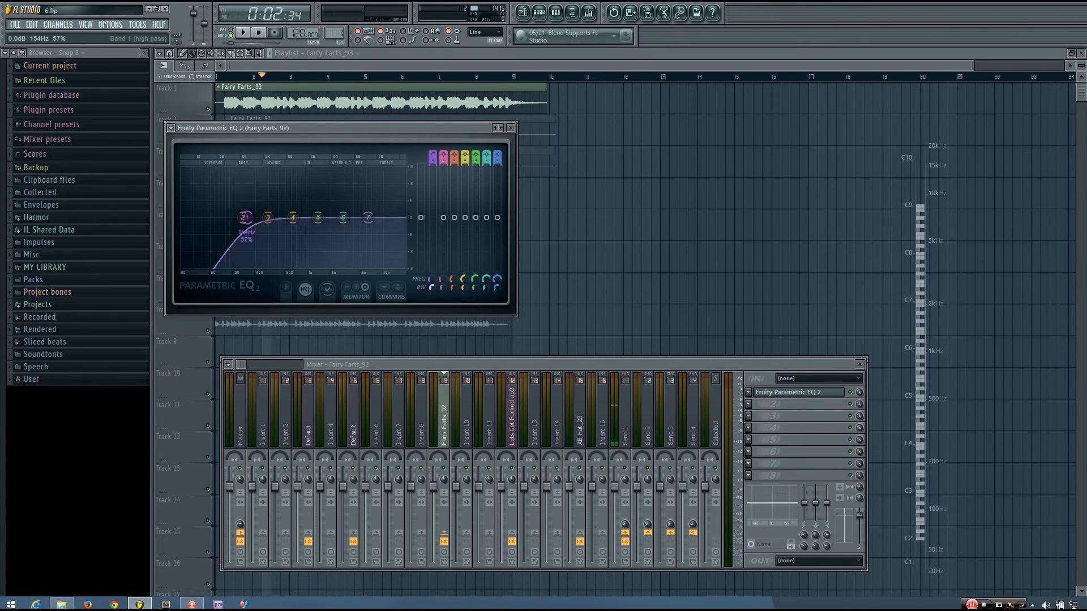
left_click_drag(432, 288, 431, 276)
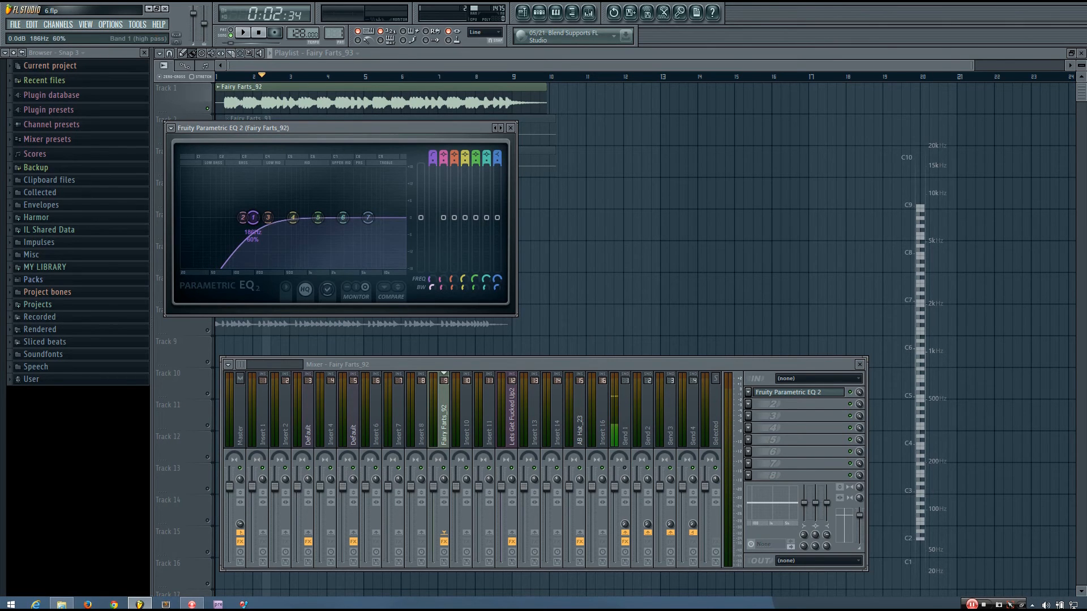
Raise the gentle high-pass slightly during Fairy Farts_92 playback and A/B compare it with the steep spare state.
key("space")
left_click_drag(430, 279, 430, 276)
left_click(404, 287)
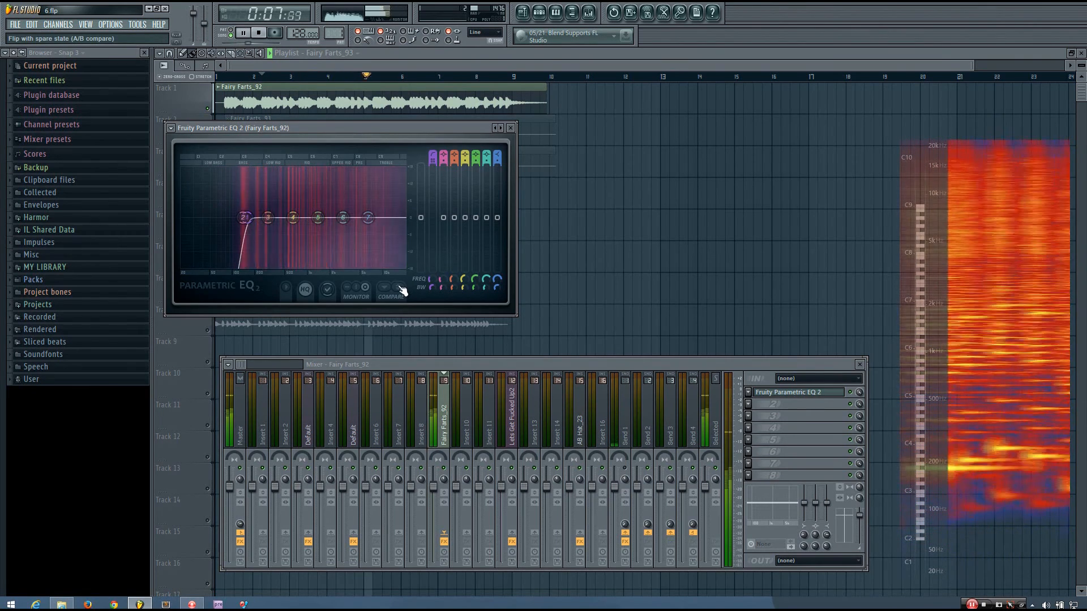
left_click(402, 288)
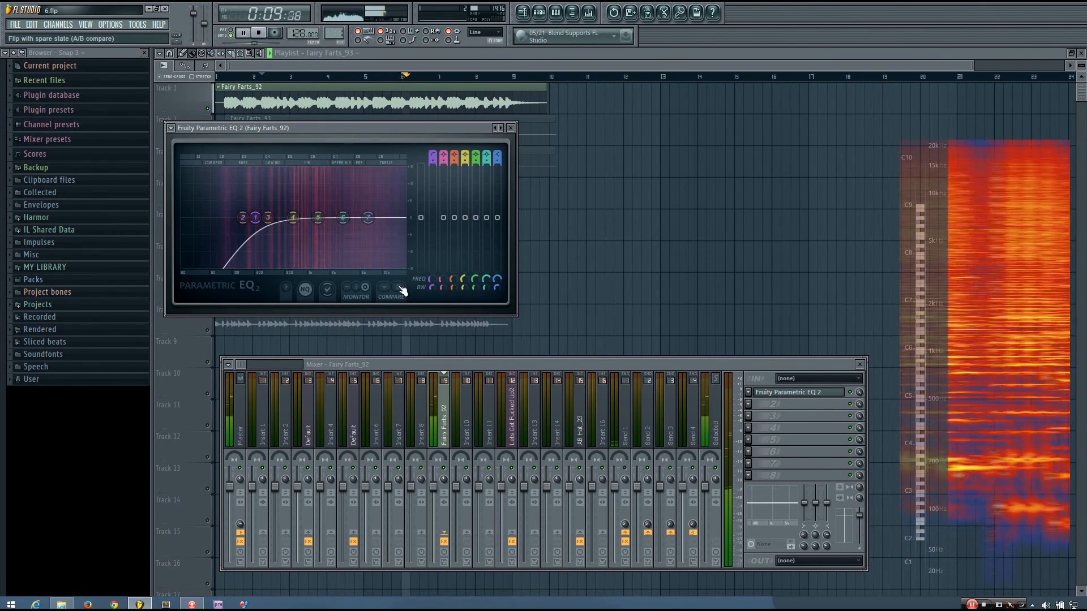
Unmute Fairy Farts_93 alongside Fairy Farts_92 and flip the latter's EQ to its steep high-pass state during playback.
key("F12")
left_click(206, 134)
left_click(588, 12)
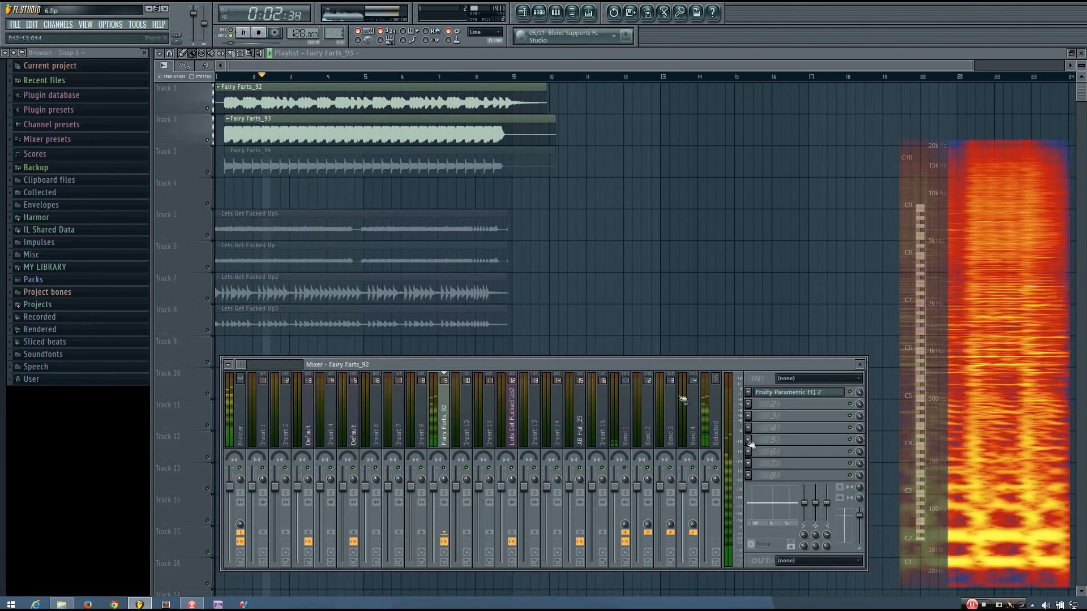
left_click(804, 392)
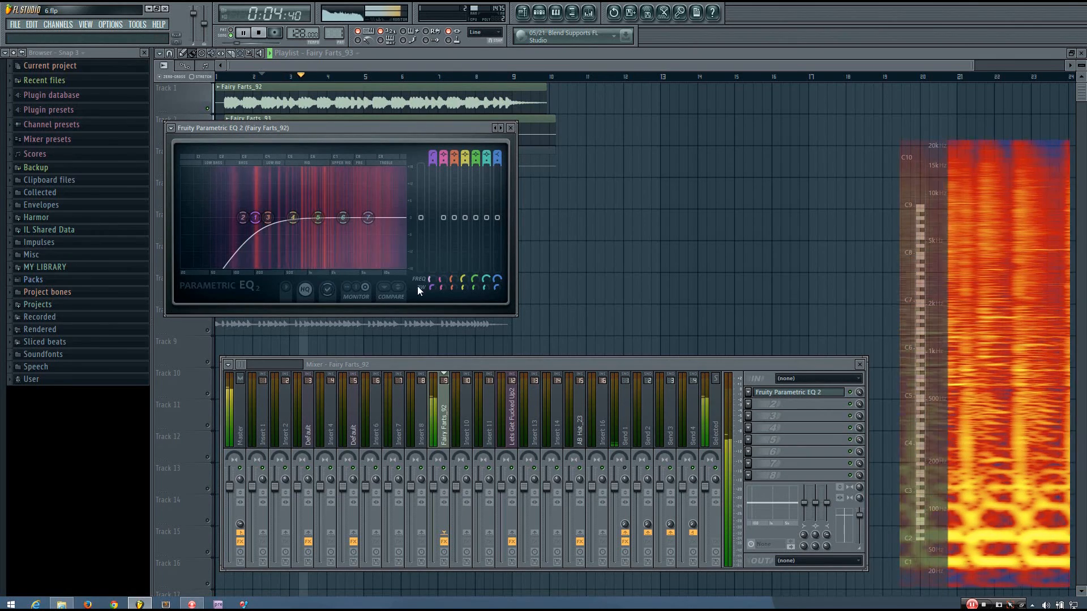
left_click(400, 287)
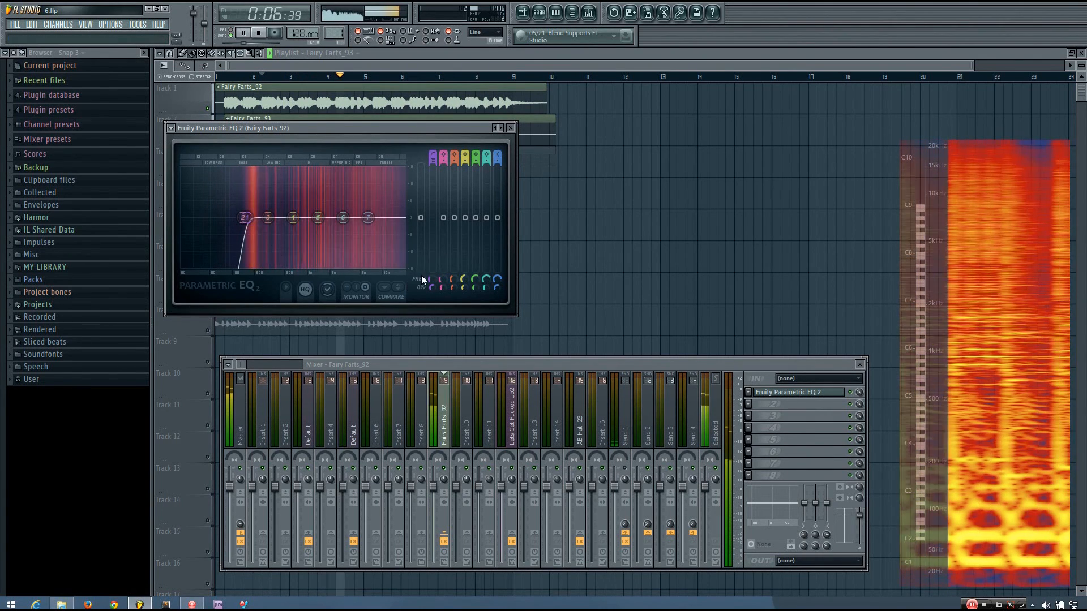
Raise the high-pass frequency to around band 3 in both of Fairy Farts_92's EQ states, replaying both tracks.
mouse_move(430, 278)
left_mouse_down()
mouse_move(430, 265)
mouse_move(430, 286)
mouse_move(430, 277)
left_mouse_up()
key("space")
key("space")
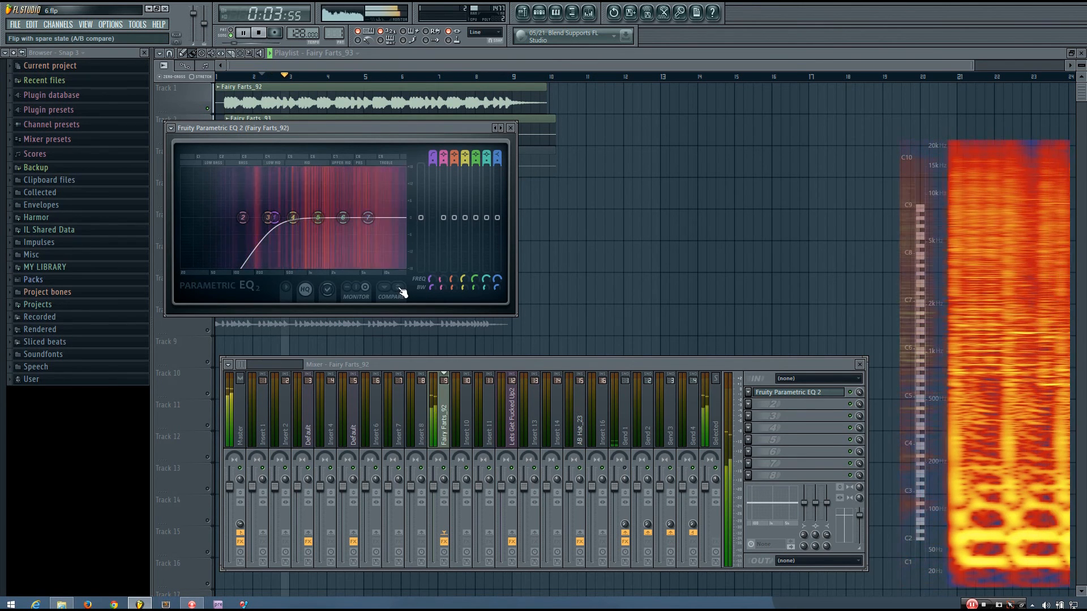
left_click(400, 290)
key("space")
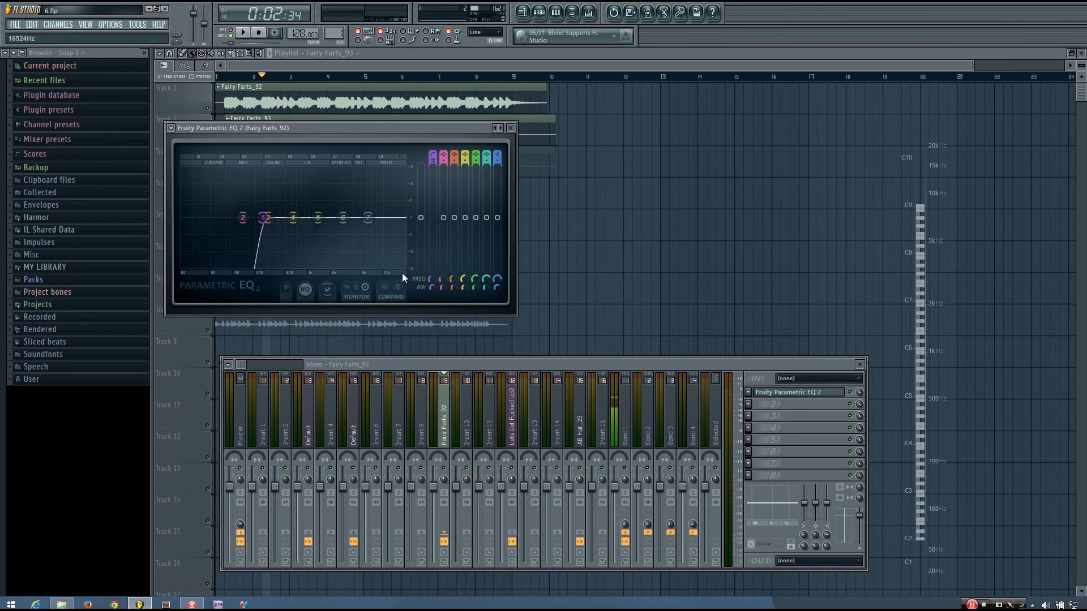
Play both tracks and A/B compare Fairy Farts_92's steep and gentle high-pass states around band 3.
key("space")
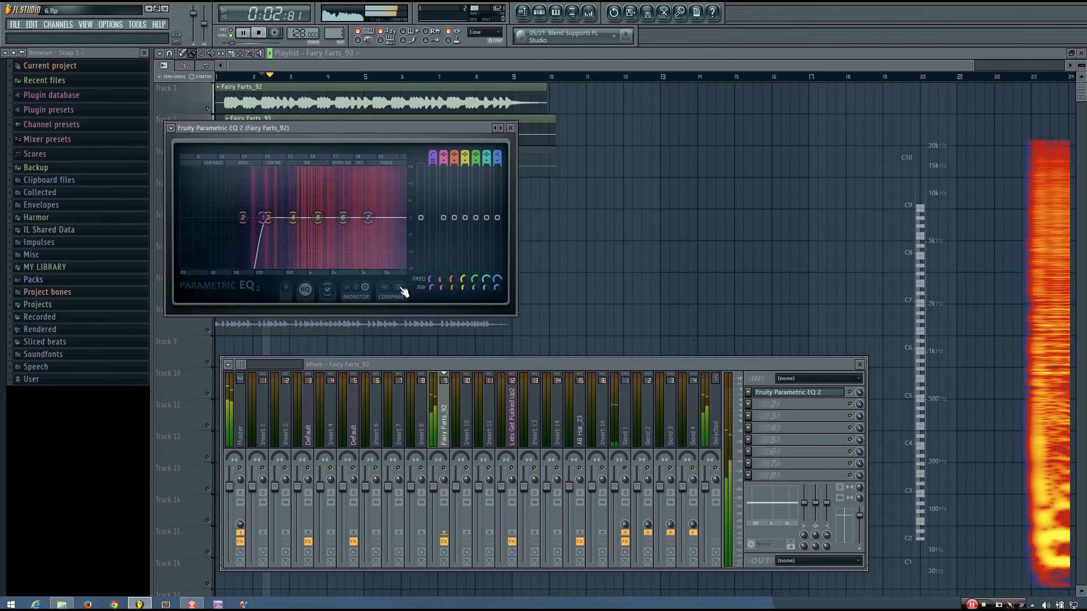
left_click(400, 289)
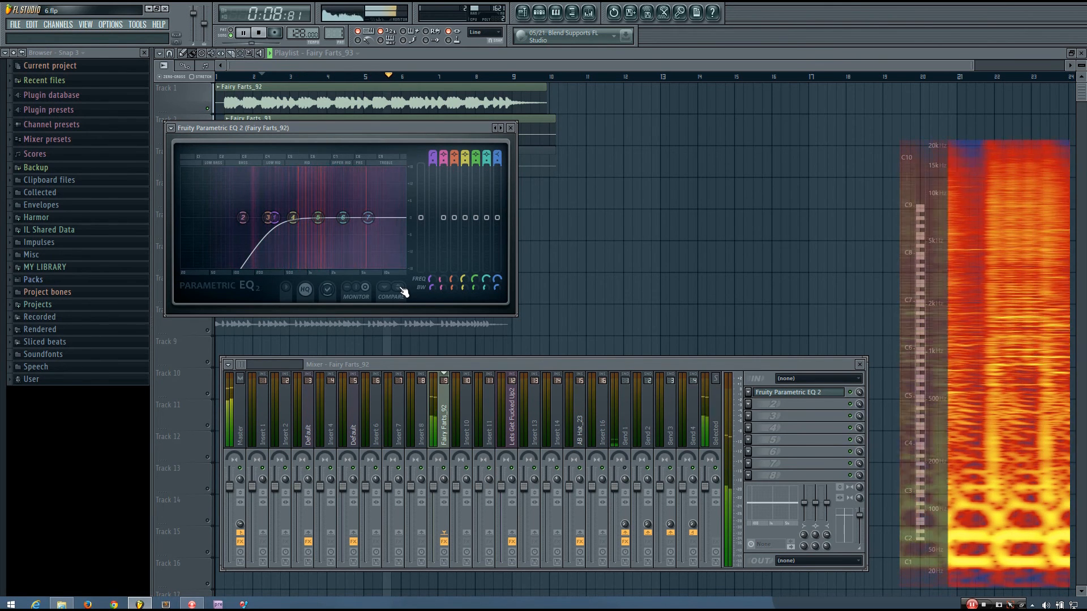
left_click(401, 289)
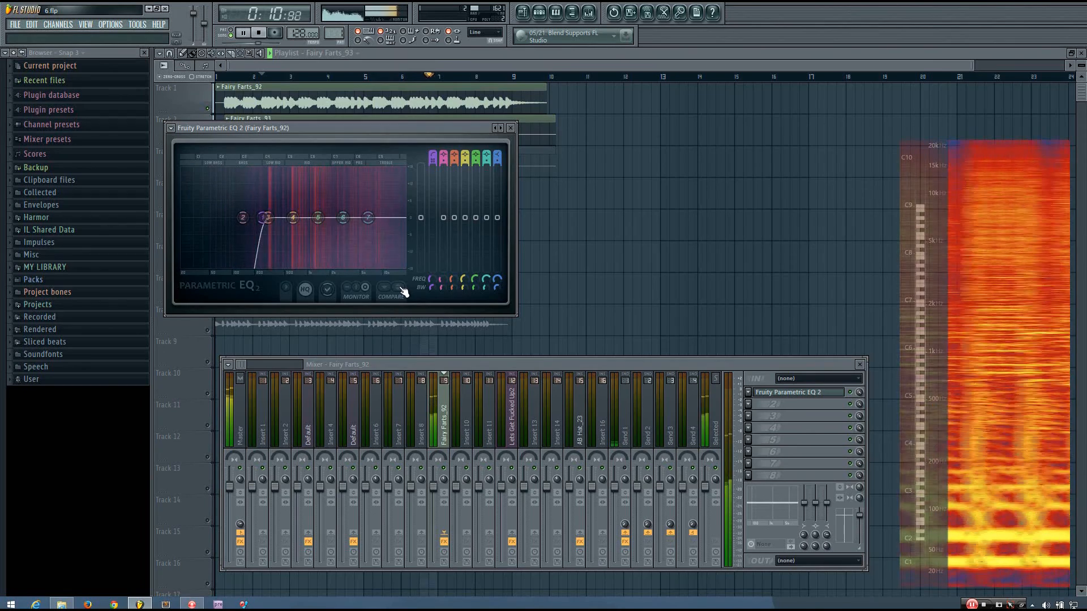
left_click(400, 289)
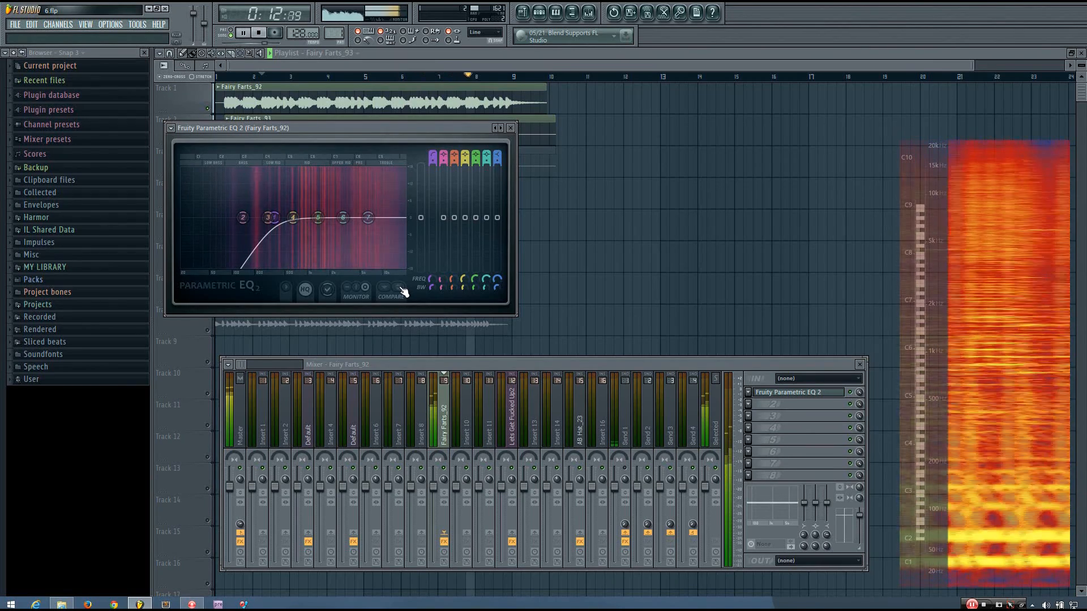
key("space")
Close the EQ, solo the Fairy Farts_92 track, and play it with the mixer shown.
key("F12")
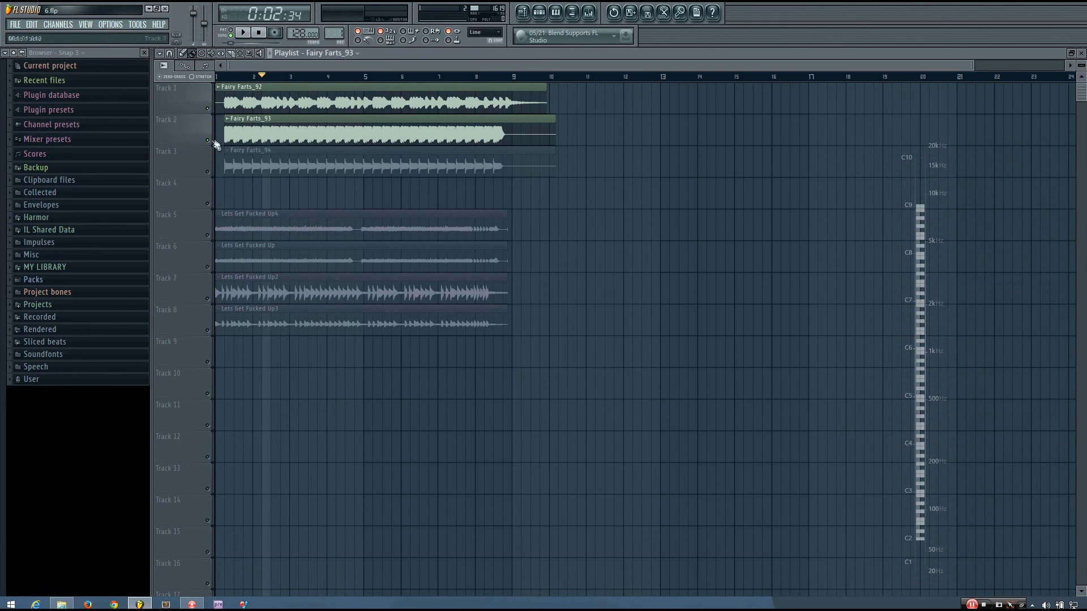
right_click(208, 142)
right_click(207, 109)
left_click(590, 13)
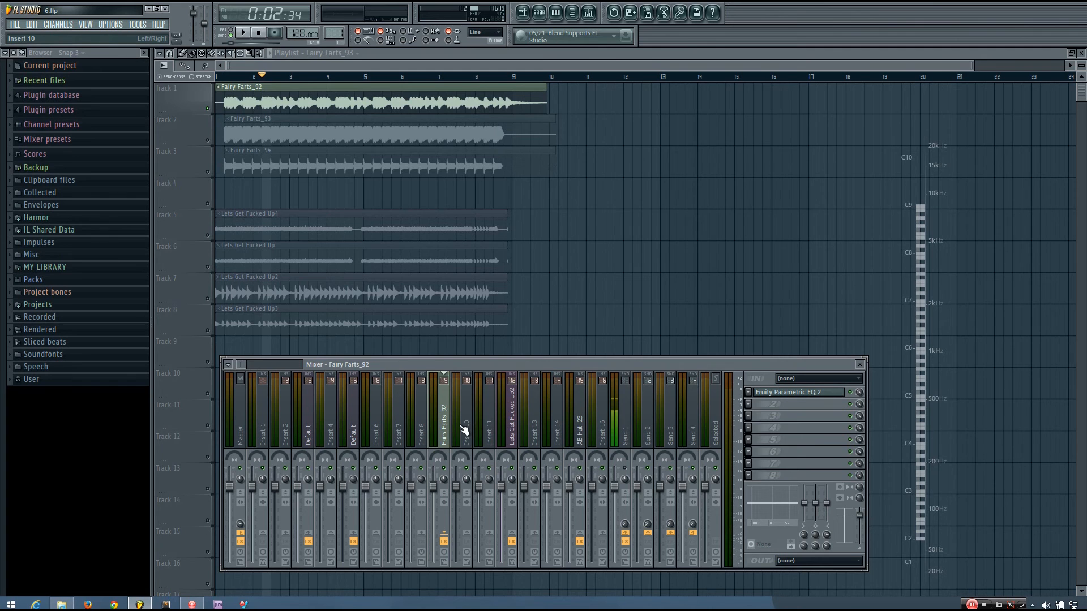
key("space")
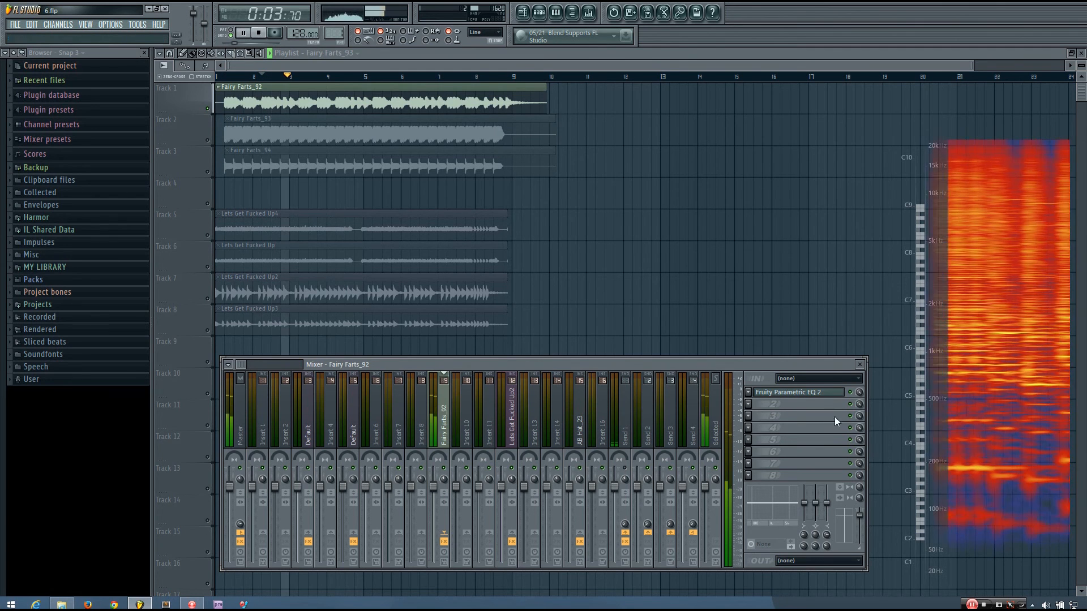
Open Fairy Farts_92's Fruity Parametric EQ 2 during playback to view its gentle high-pass curve, and stop the song.
left_click(813, 393)
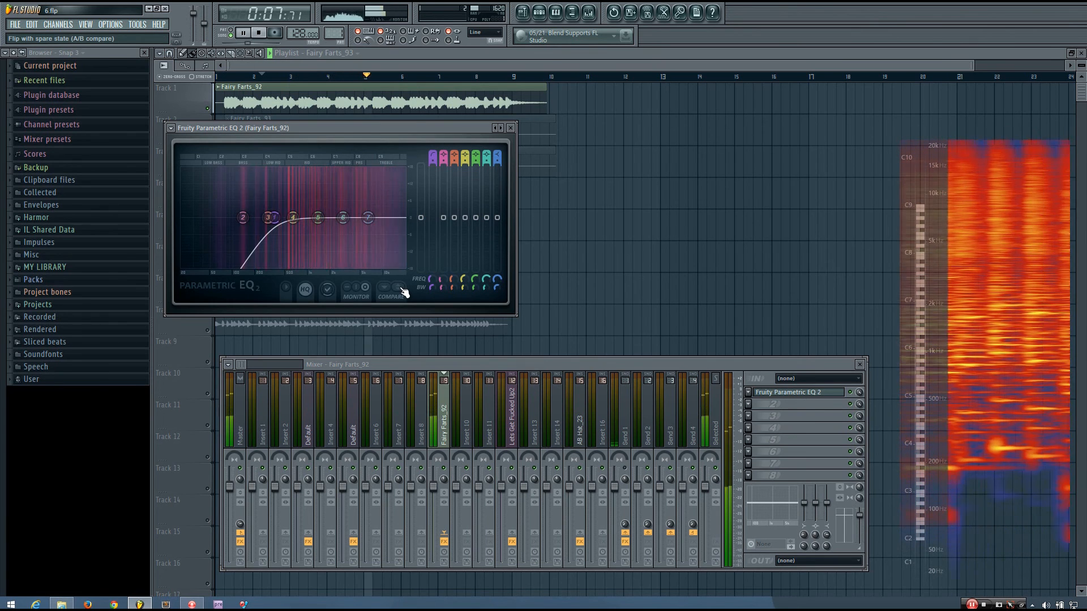
key("space")
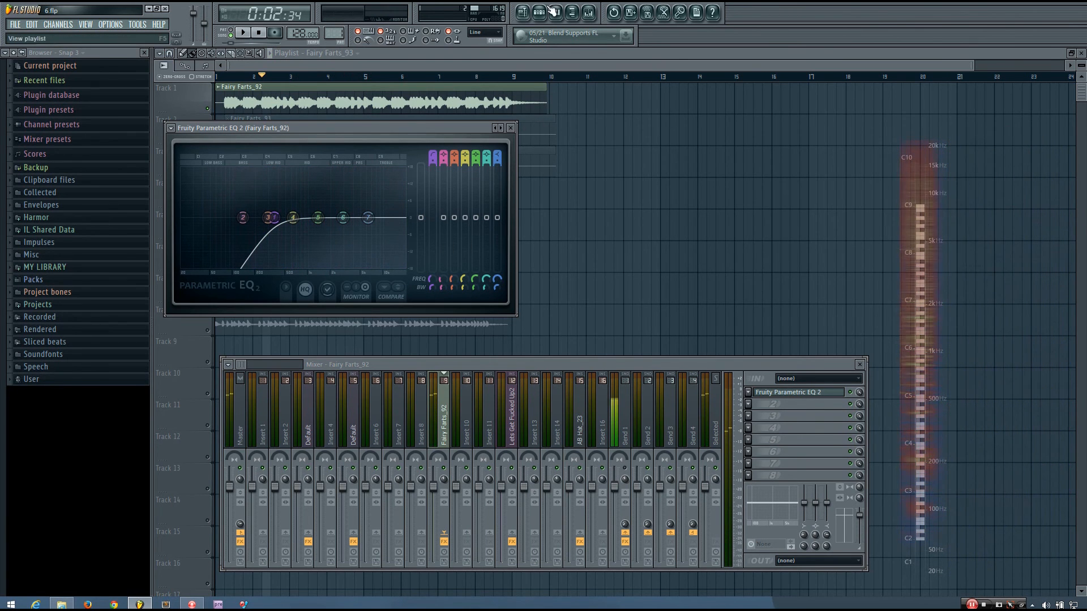
Show the channel rack, select the Grv Snareclap 08 channel and route it to mixer Insert 7.
left_click(541, 16)
left_click(746, 431)
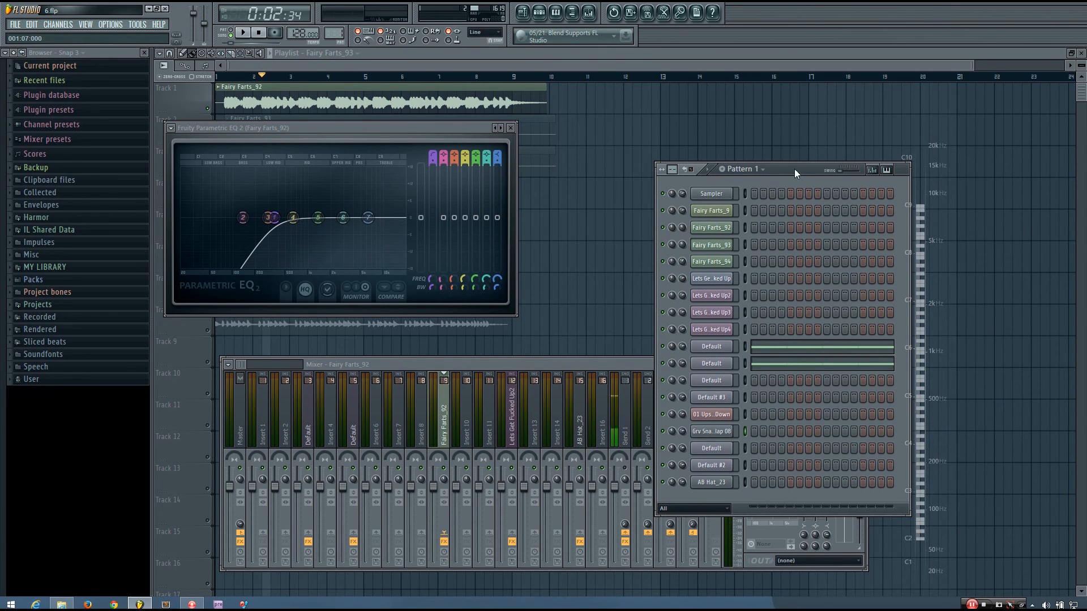
left_click_drag(793, 168, 763, 120)
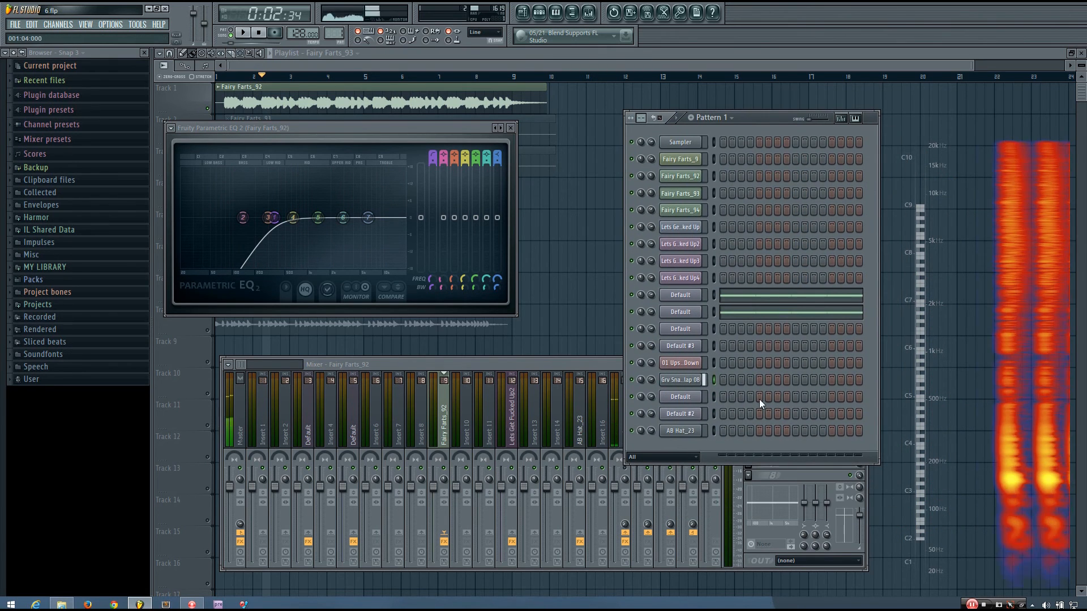
right_click(400, 436)
mouse_move(453, 421)
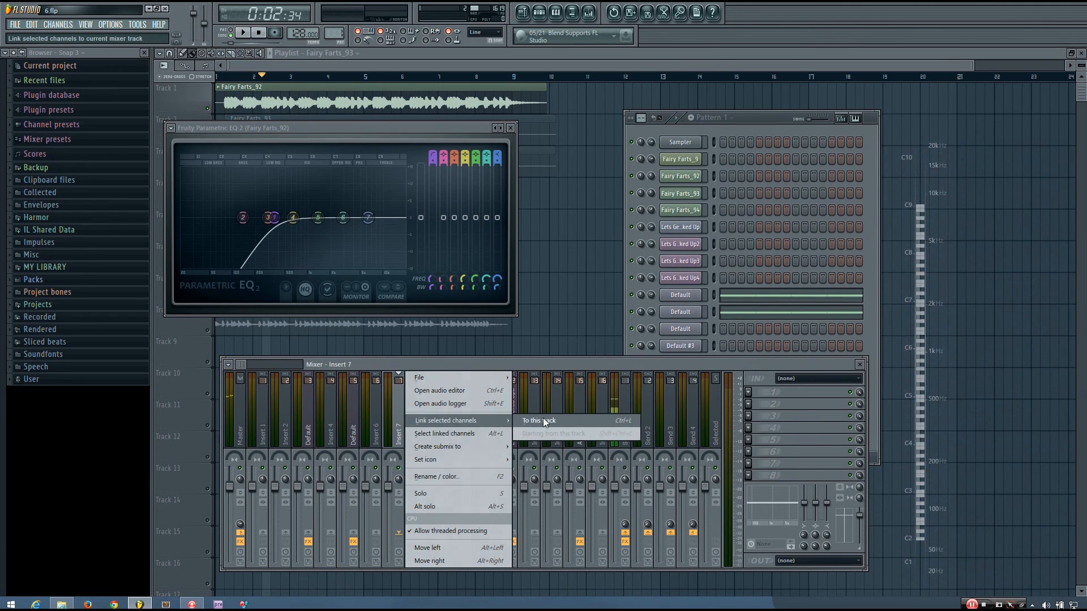
left_click(543, 417)
Load Fruity Parametric EQ 2 on the Grv Snareclap 08 track and make band 1 a steep high-pass around band 2.
left_click(747, 393)
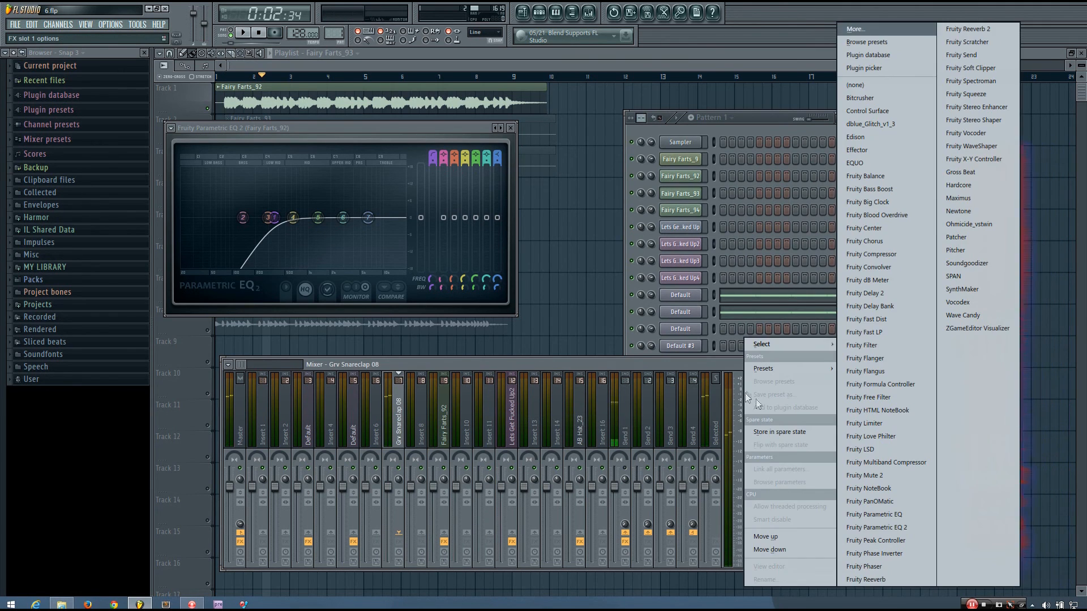
left_click(875, 527)
left_click_drag(433, 153, 429, 264)
right_click(430, 287)
left_click(433, 290)
Play the Grv Snareclap 08 sample repeatedly while toggling its EQ to compare the filtered and unfiltered sound.
key("q")
key("q")
key("q")
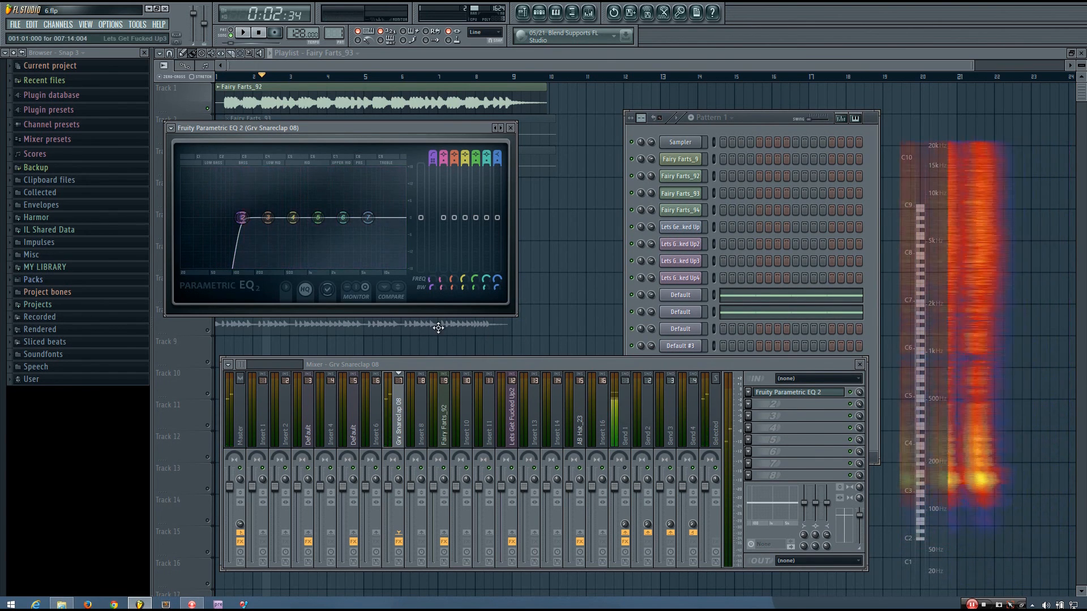
key("q")
key("q")
key("q")
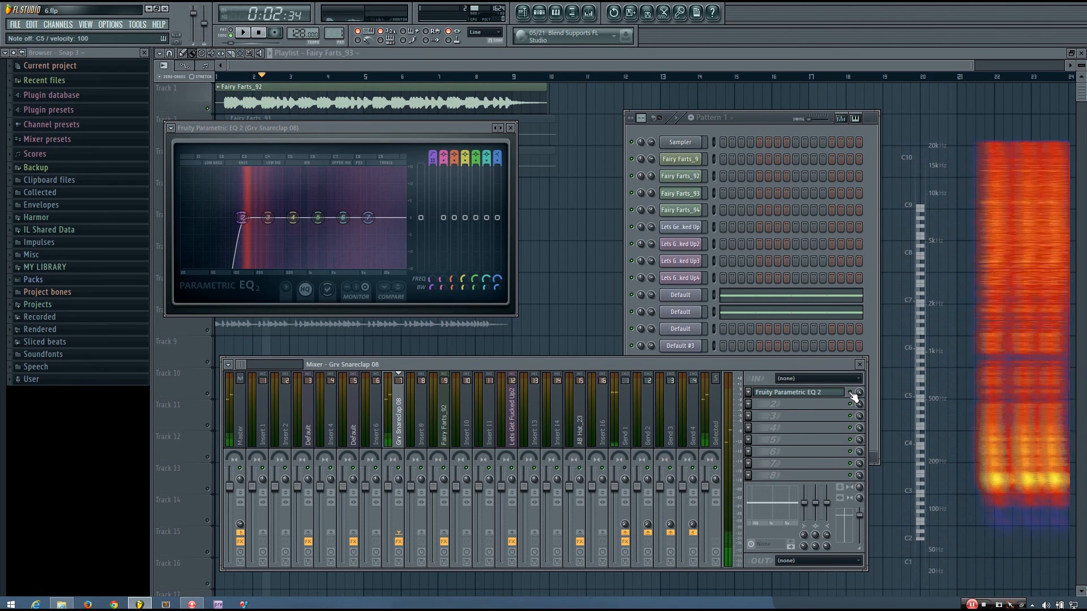
key("q")
key("q")
left_click(850, 393)
key("q")
key("q")
key("q")
key("q")
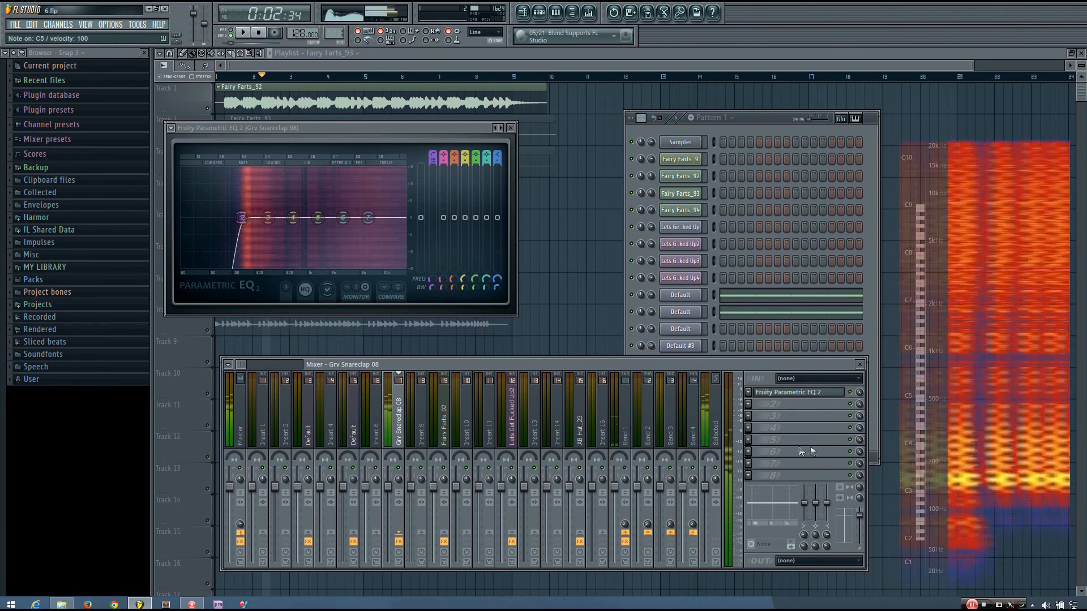
Raise the Grv Snareclap 08 EQ's high-pass frequency to 175 Hz and play the sample repeatedly.
left_click_drag(454, 134, 519, 154)
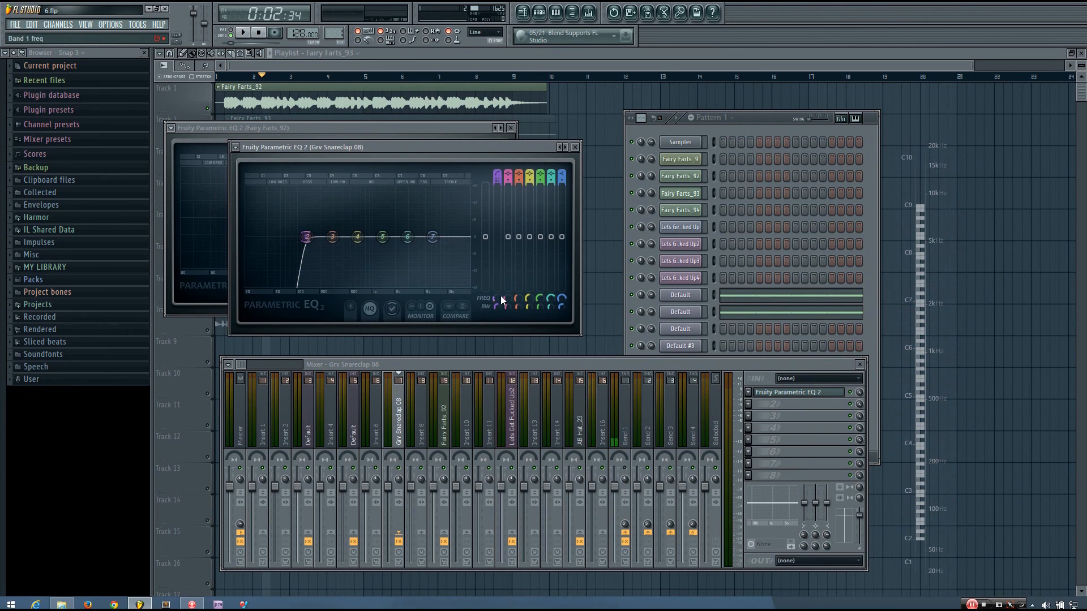
left_click_drag(495, 297, 495, 304)
left_click_drag(495, 298, 494, 295)
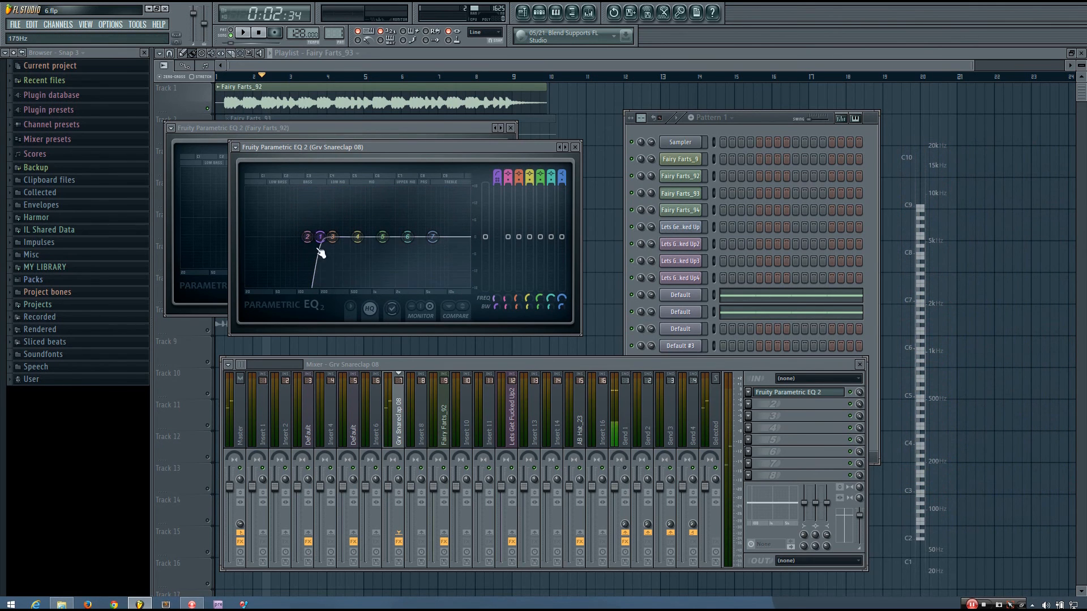
key("q")
key("q")
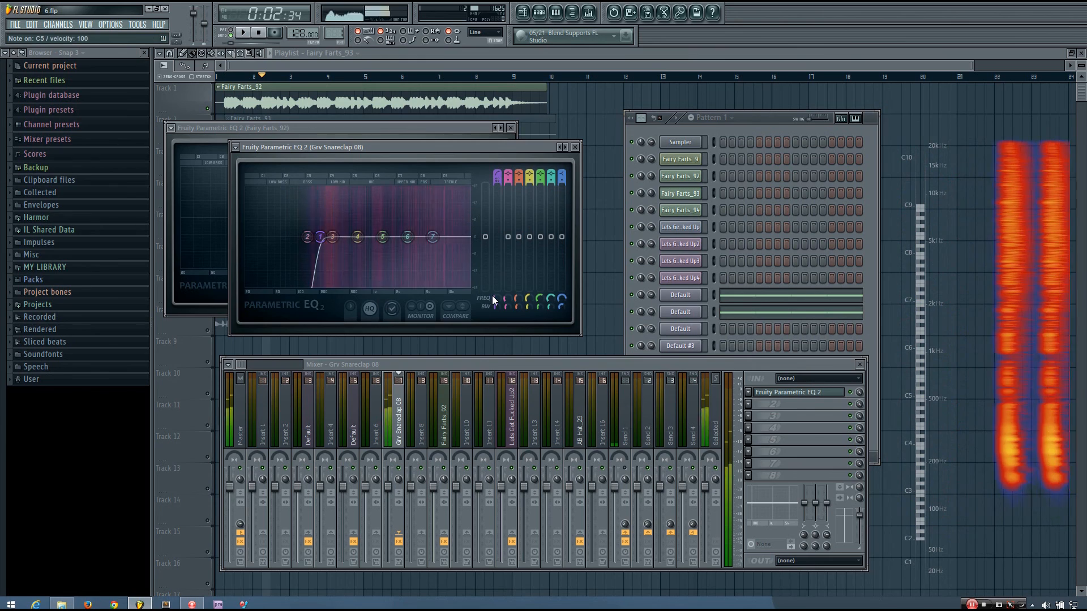
key("q")
key("q")
Lower the Grv Snareclap 08 EQ's high-pass frequency to 123 Hz while replaying the sample.
left_click_drag(492, 296, 492, 303)
key("q")
key("q")
key("q")
key("q")
key("q")
key("q")
key("q")
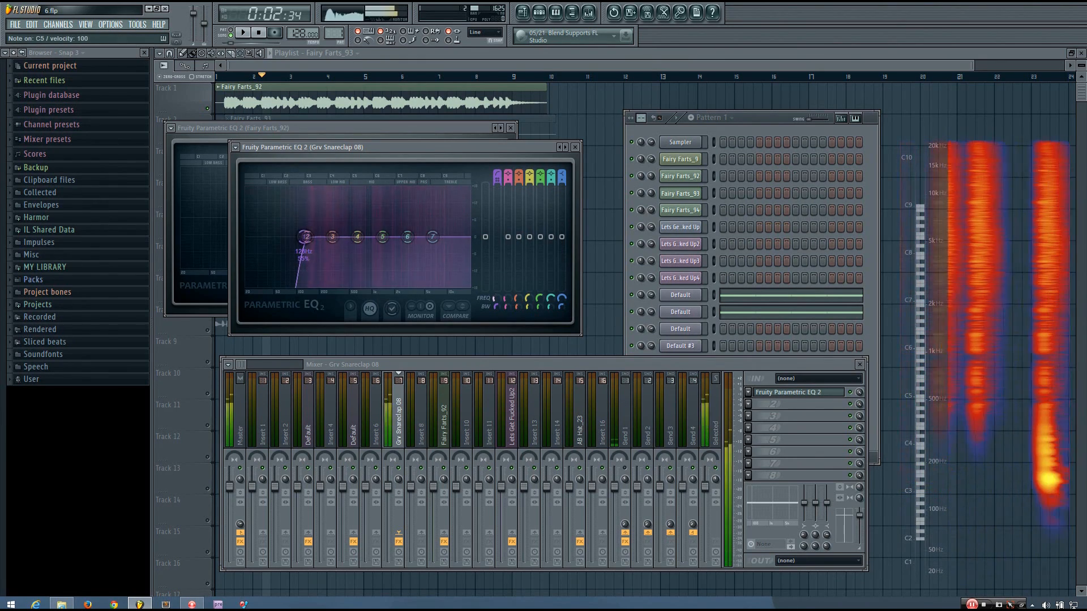
key("q")
key("q")
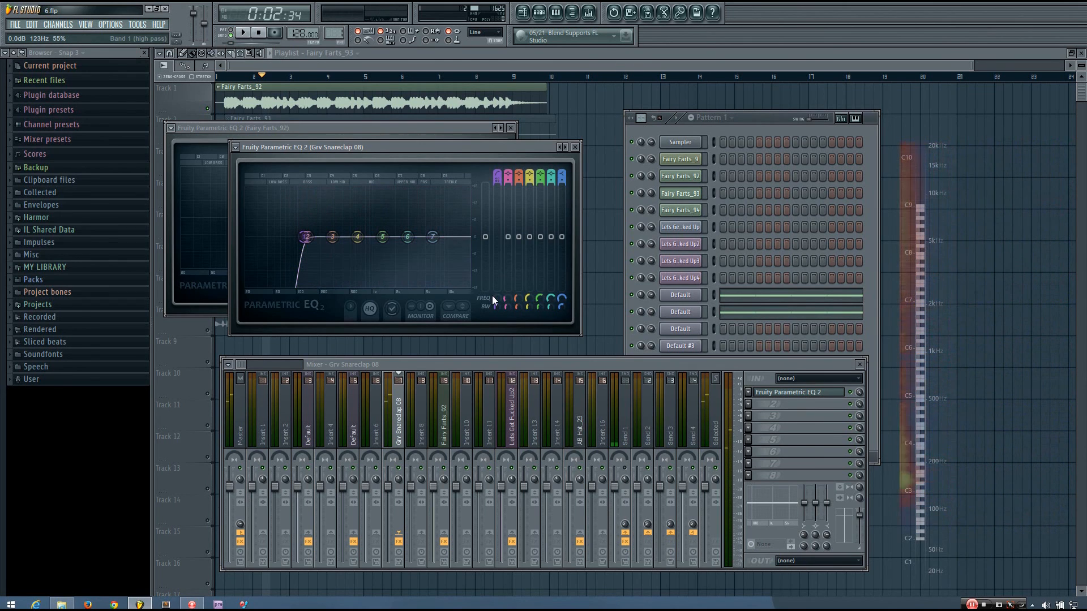
Spread out the two EQ windows and play Fairy Farts_92 while A/B comparing its gentle and steep high-pass states.
left_click_drag(474, 147, 624, 237)
left_click_drag(465, 128, 474, 126)
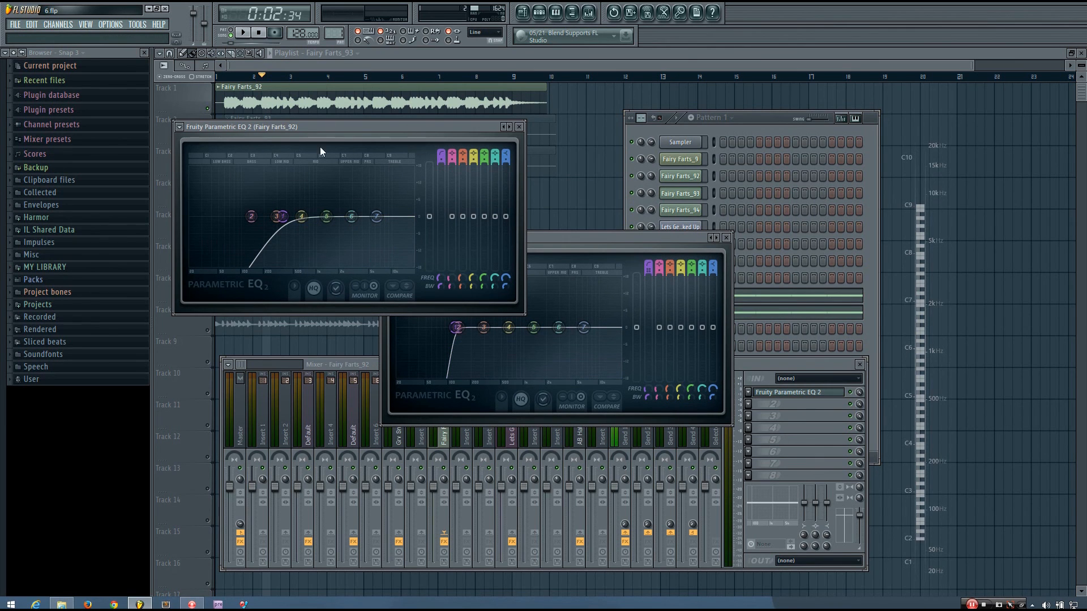
left_click_drag(424, 132, 450, 138)
key("space")
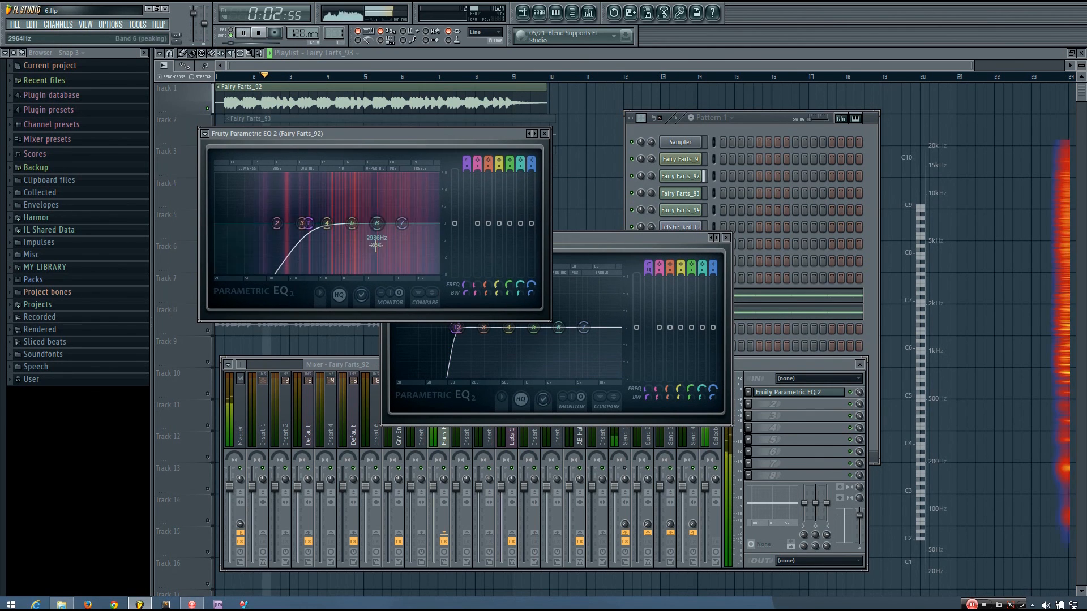
left_click(435, 298)
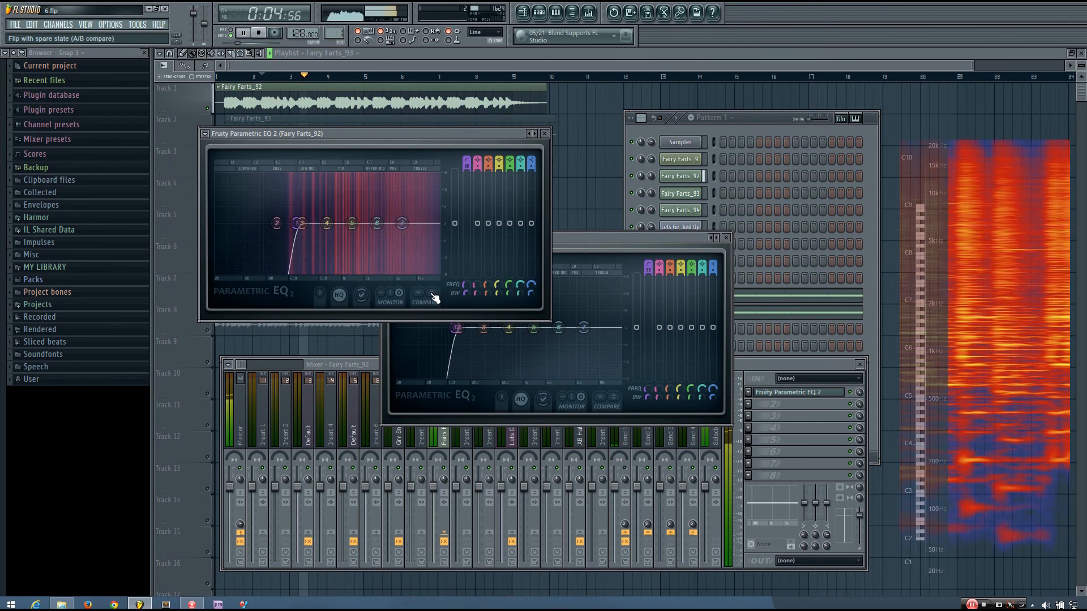
left_click(435, 299)
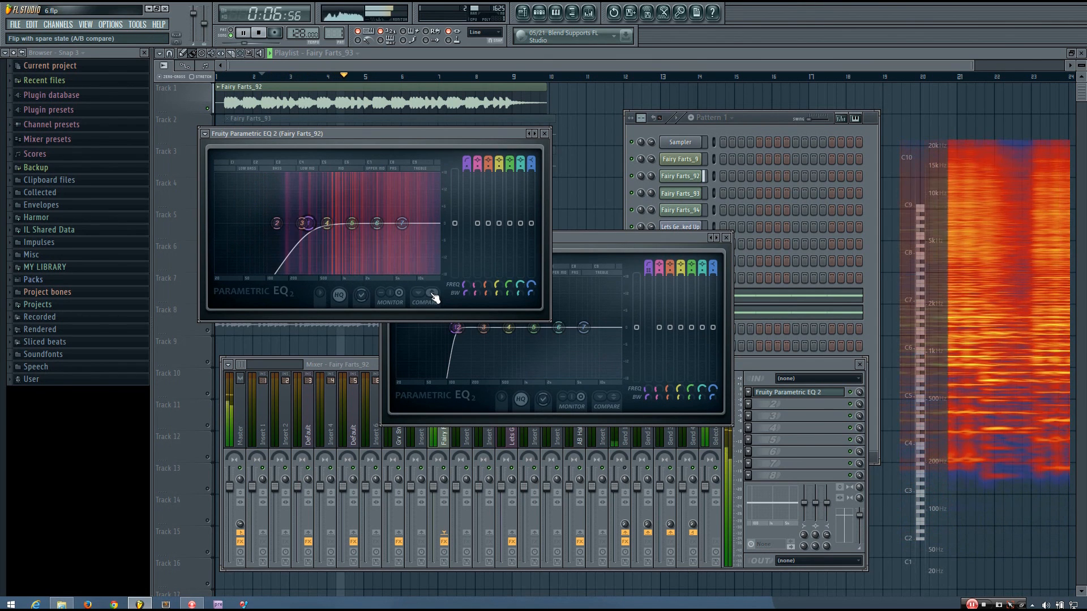
key("space")
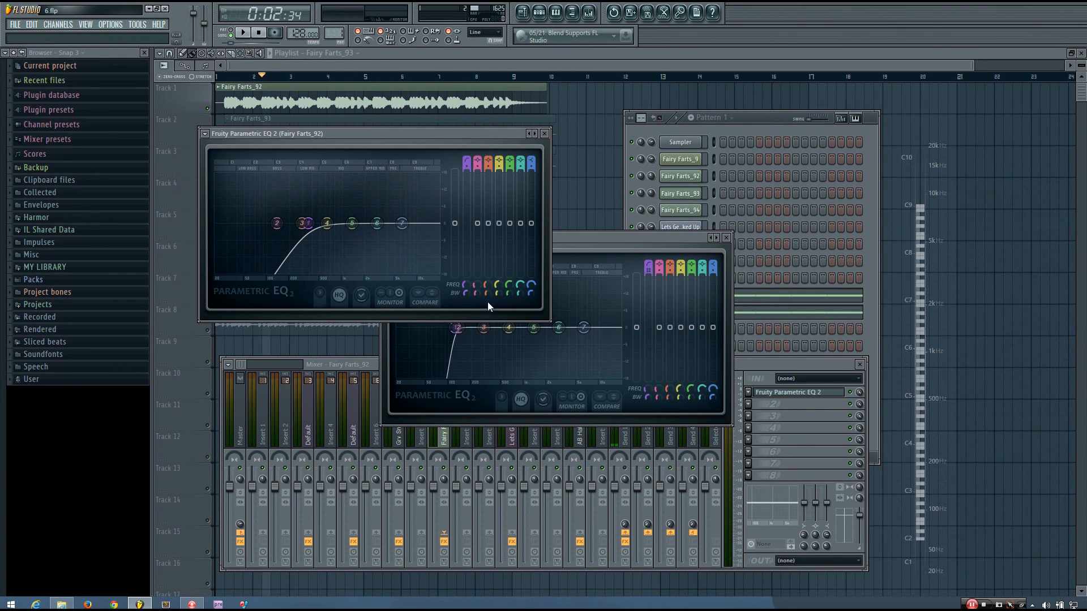
Close both EQ windows and reposition the channel rack and mixer over the playlist.
left_click(545, 134)
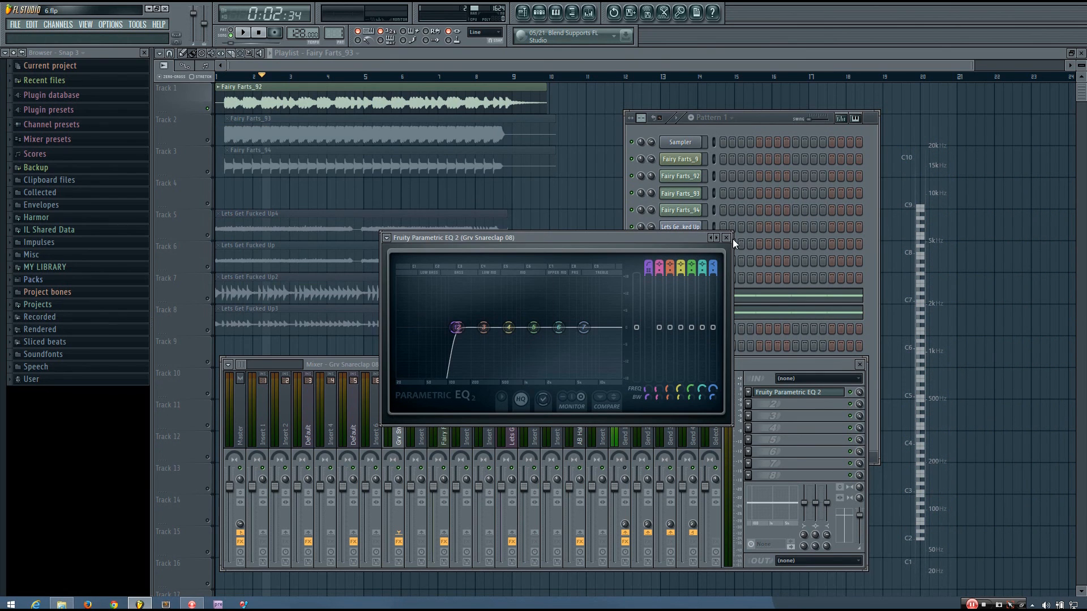
left_click(727, 237)
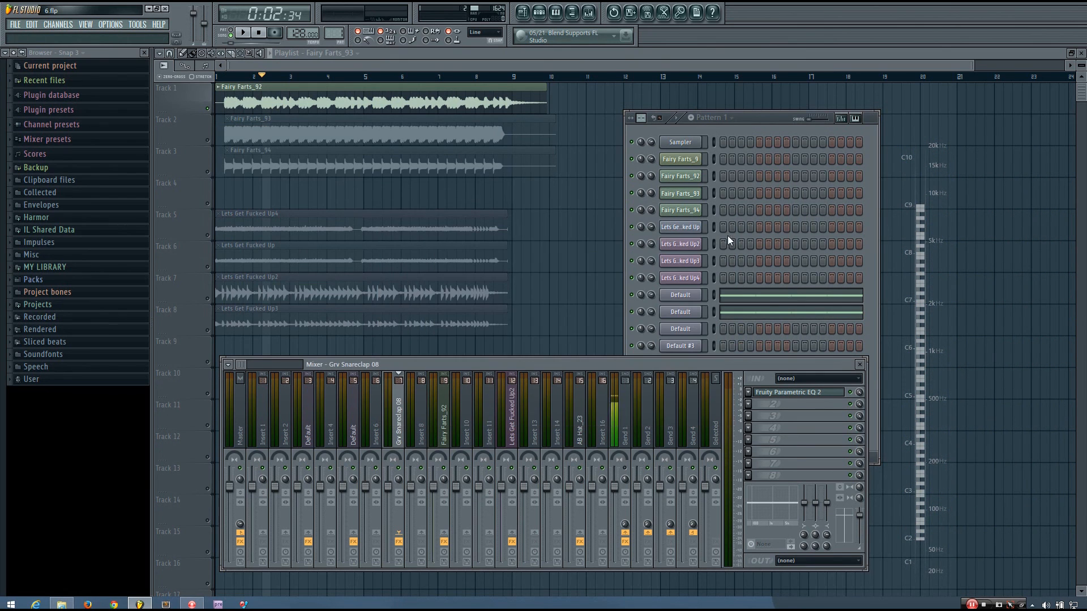
left_click(756, 119)
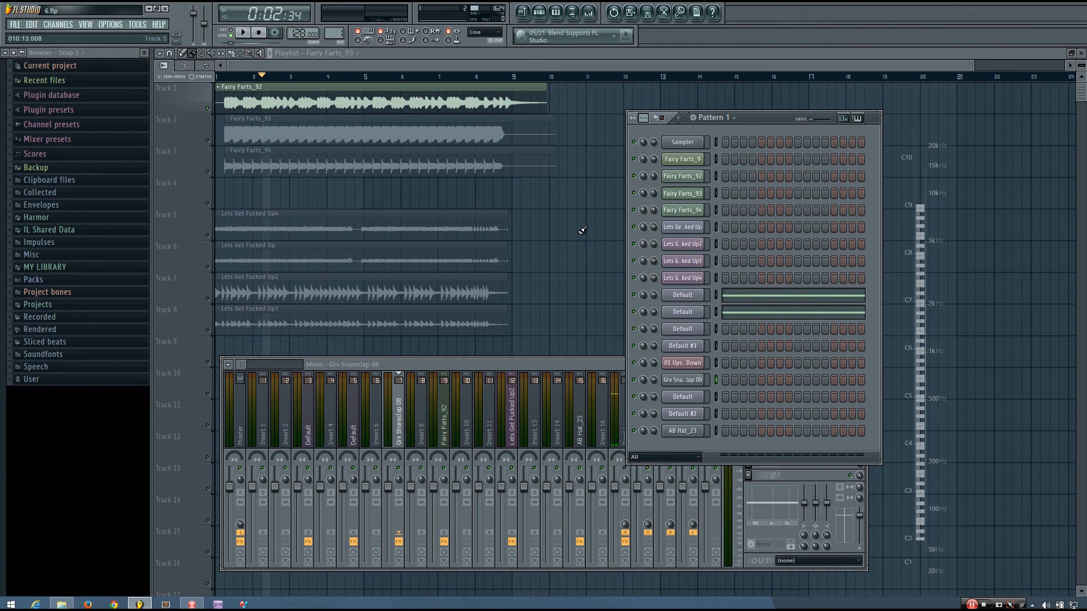
left_click_drag(599, 365, 634, 376)
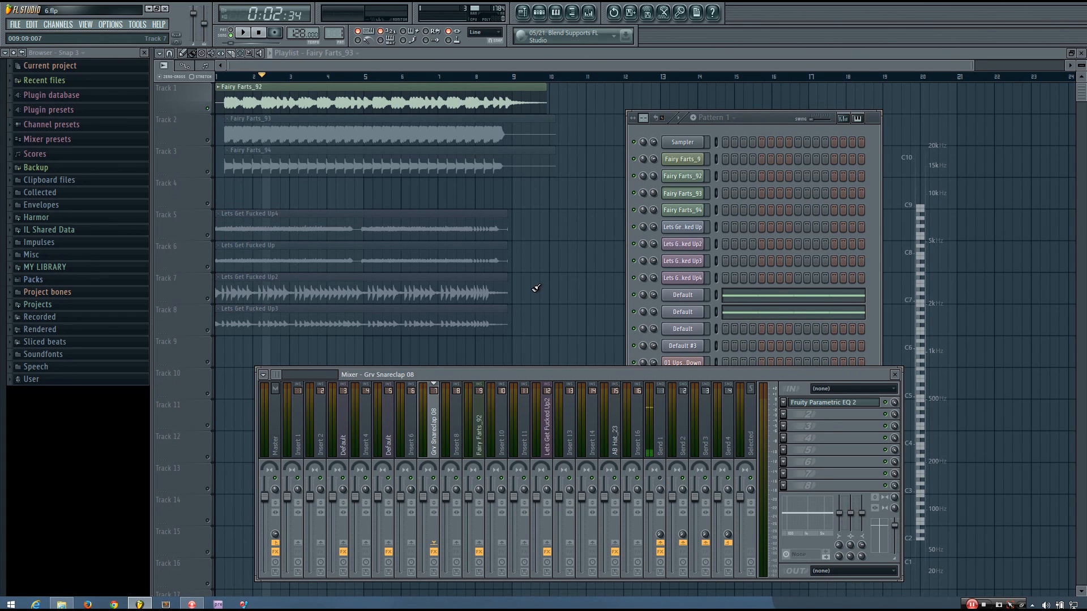
left_click_drag(643, 377, 634, 381)
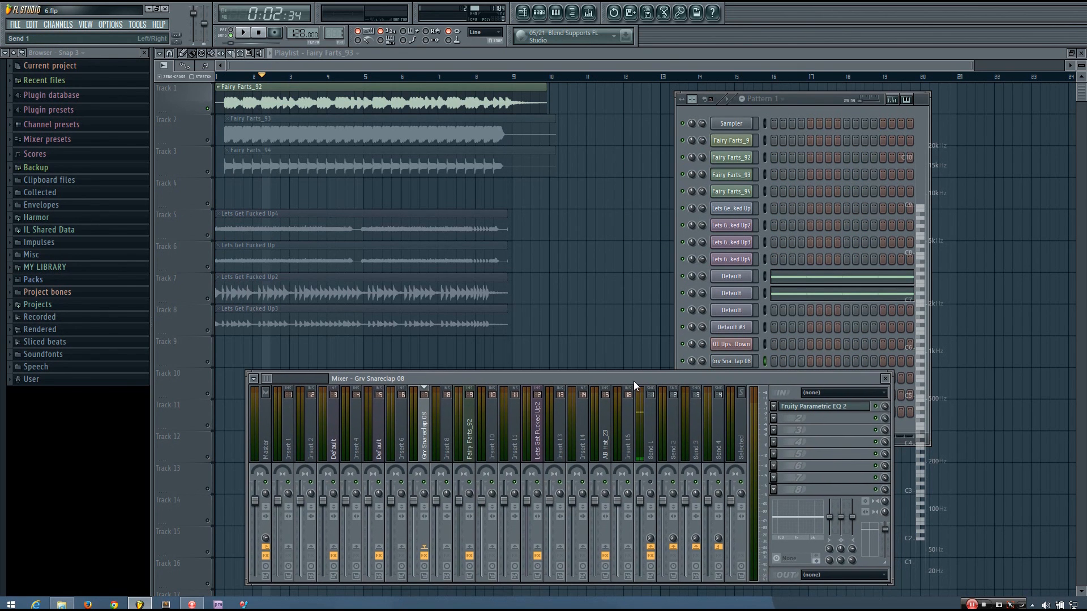